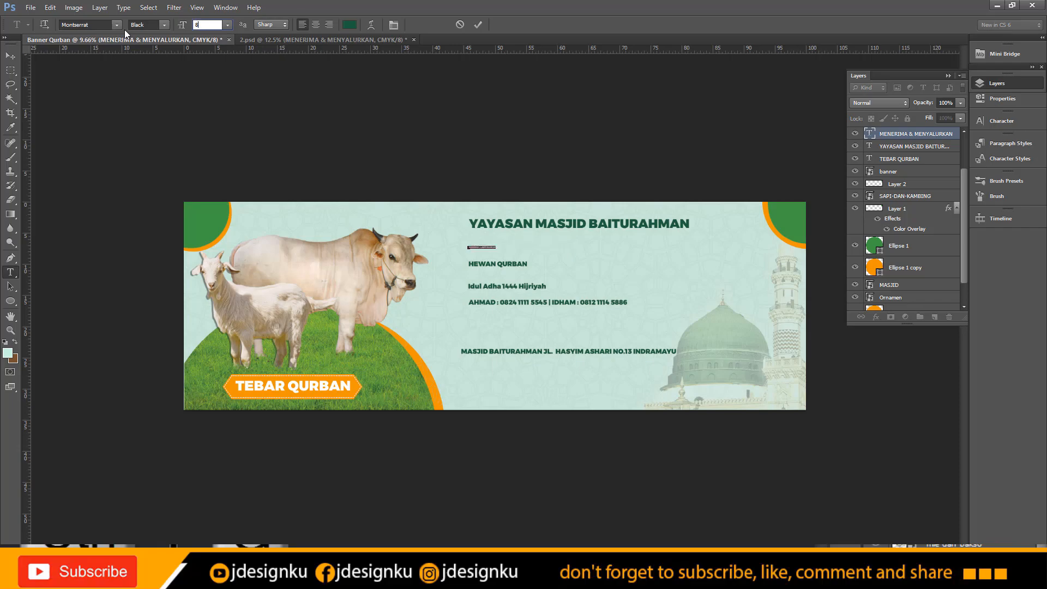
Step: Set the HEWAN QURBAN text to 175 pt and shift it slightly left and down beneath the MENERIMA & MENYALURKAN line
left_click(477, 24)
left_click(506, 262)
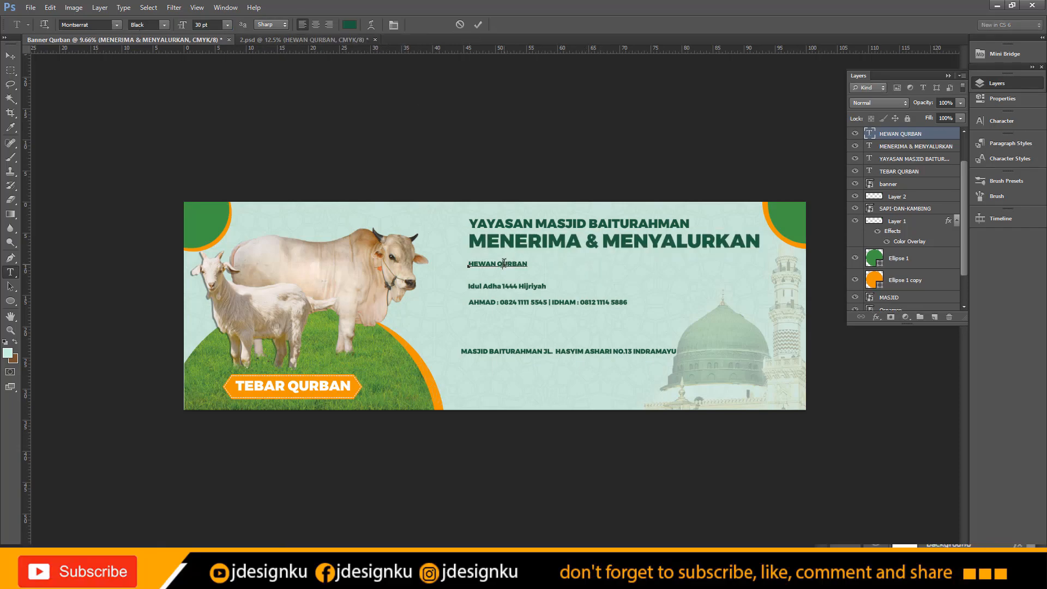
key("ctrl+a")
left_click_drag(213, 25, 117, 58)
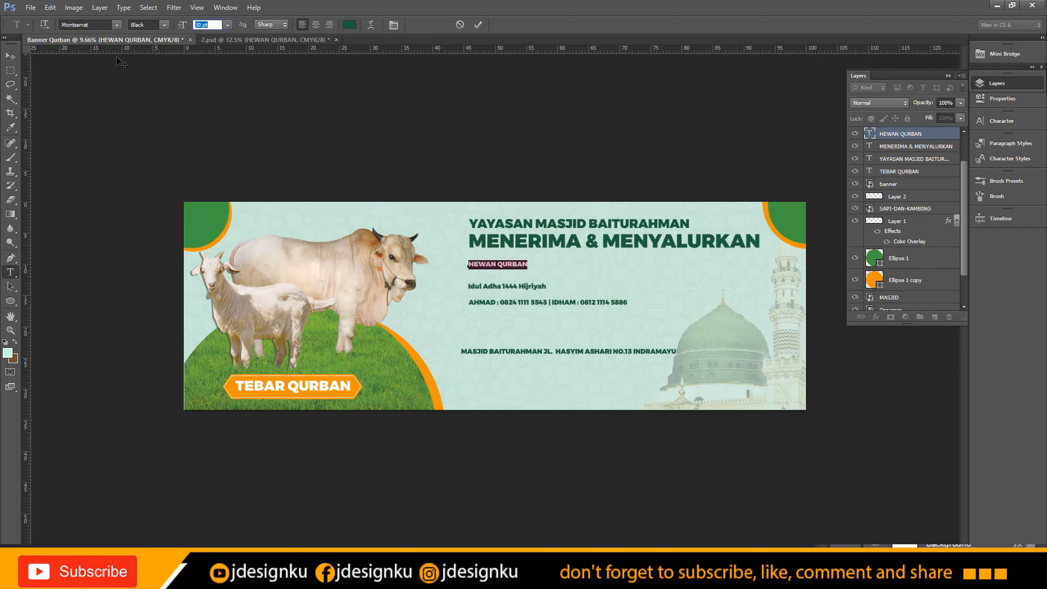
type("175")
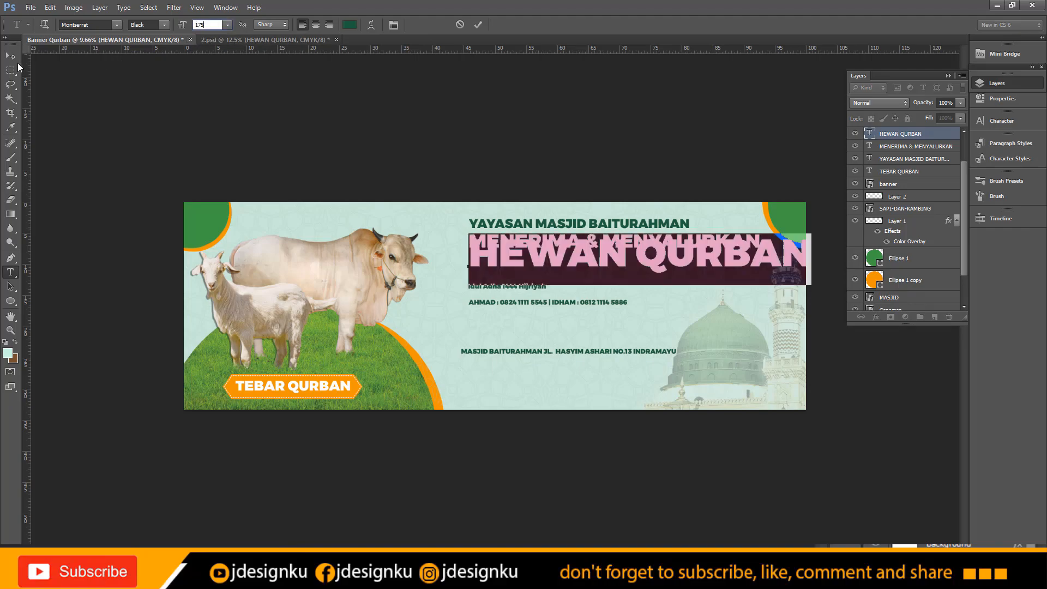
left_click(10, 55)
left_click_drag(574, 261, 555, 267)
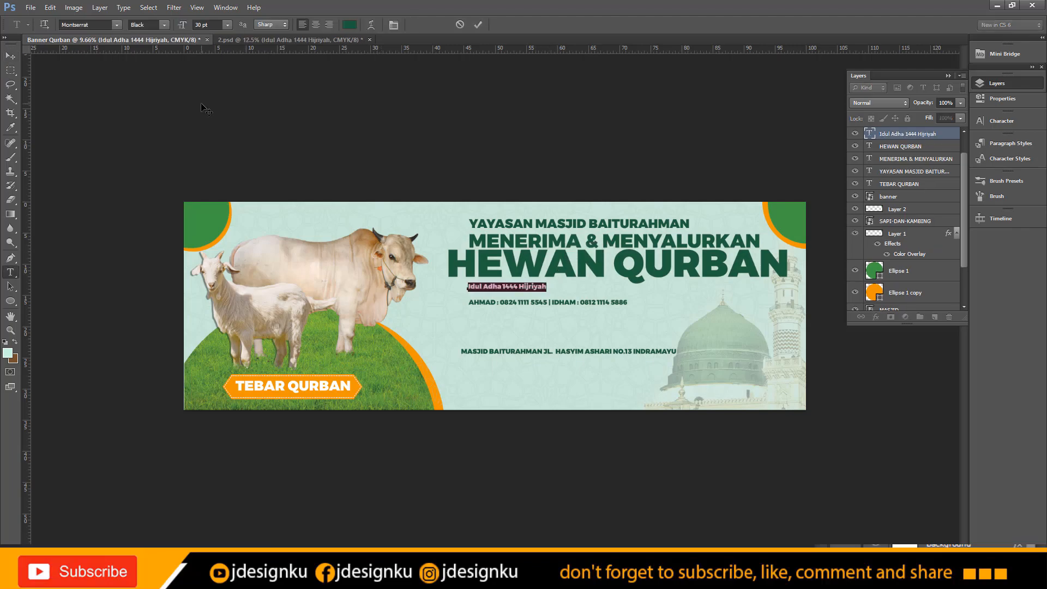
Step: Set the Idul Adha 1444 Hijriyah text to 79 pt
left_click(198, 26)
type("25")
key("Return")
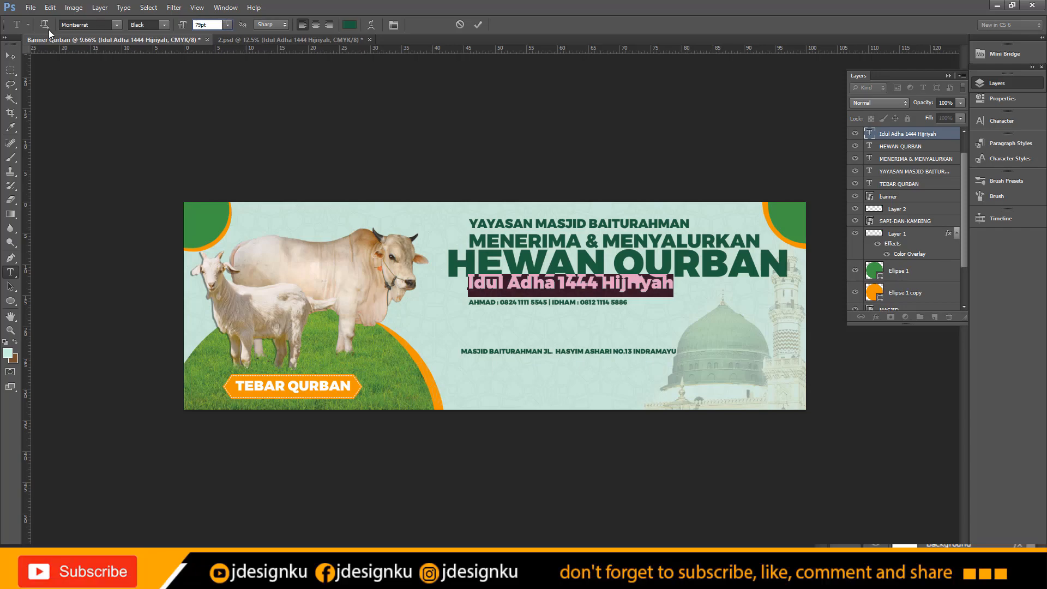
Step: Set the contact line to 69.7 pt and move it down and left so it fits within the banner
left_click(10, 56)
left_click_drag(497, 307, 490, 321)
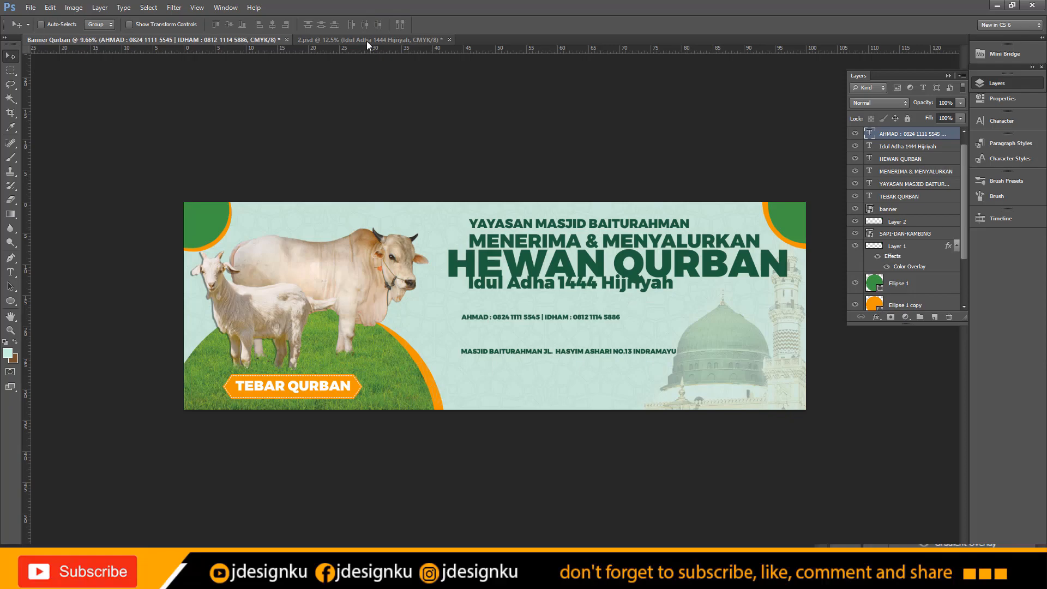
key("t")
key("Return")
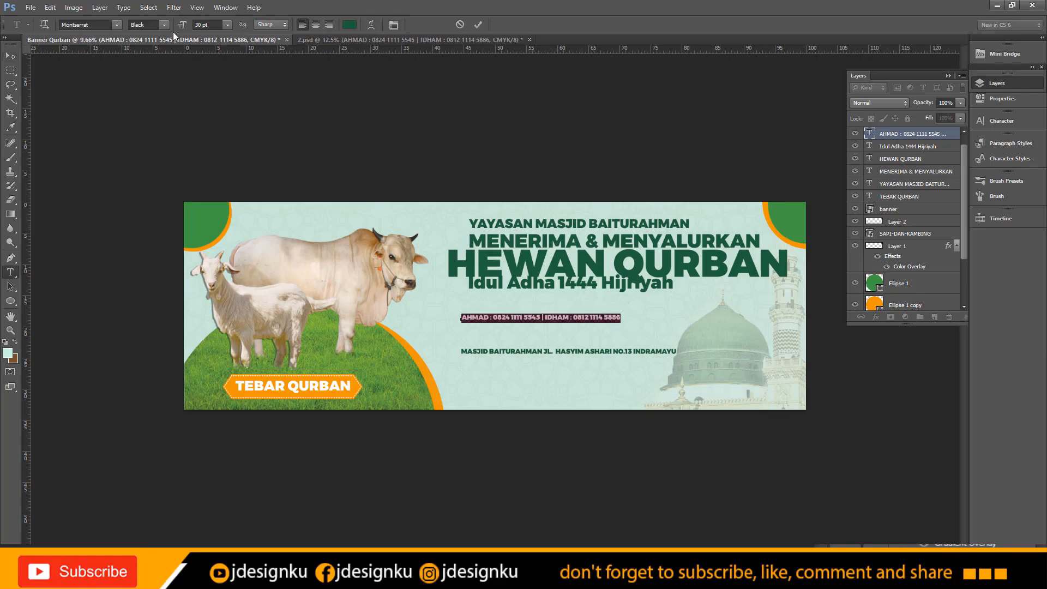
left_click(212, 25)
type("69.7")
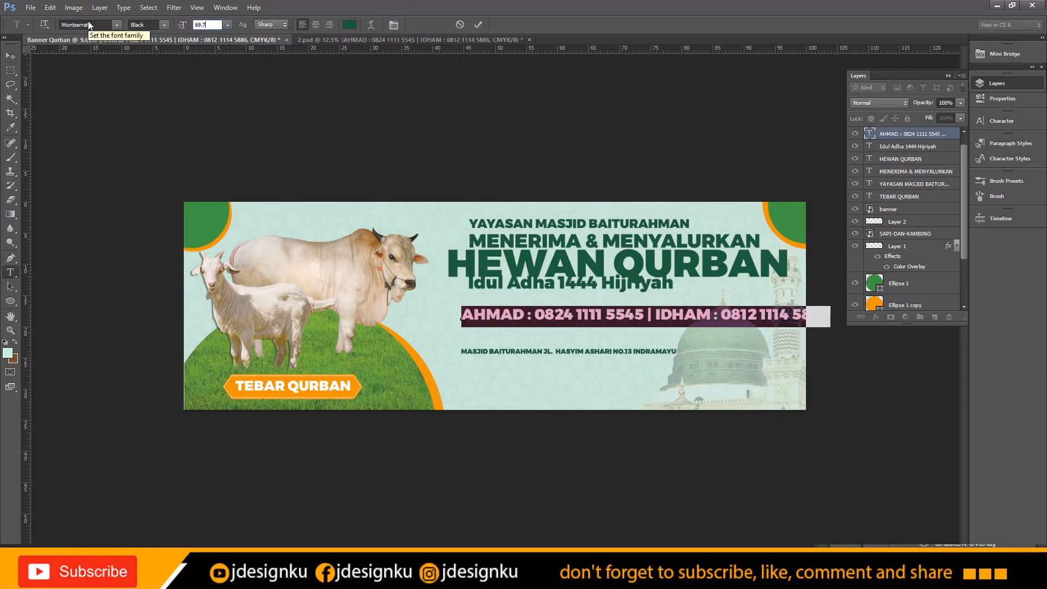
left_click(10, 56)
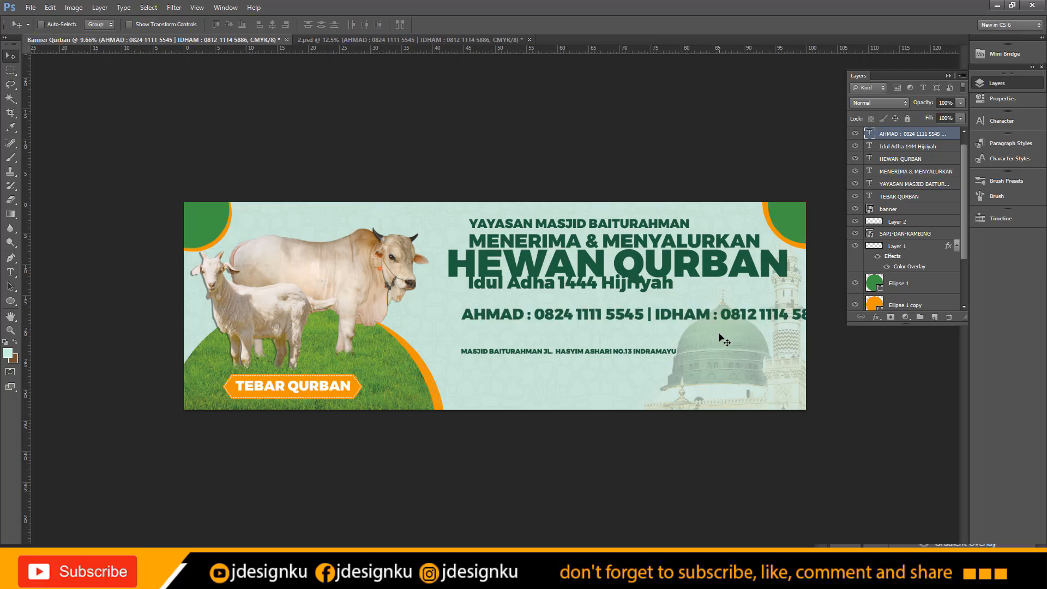
left_click_drag(687, 318, 627, 321)
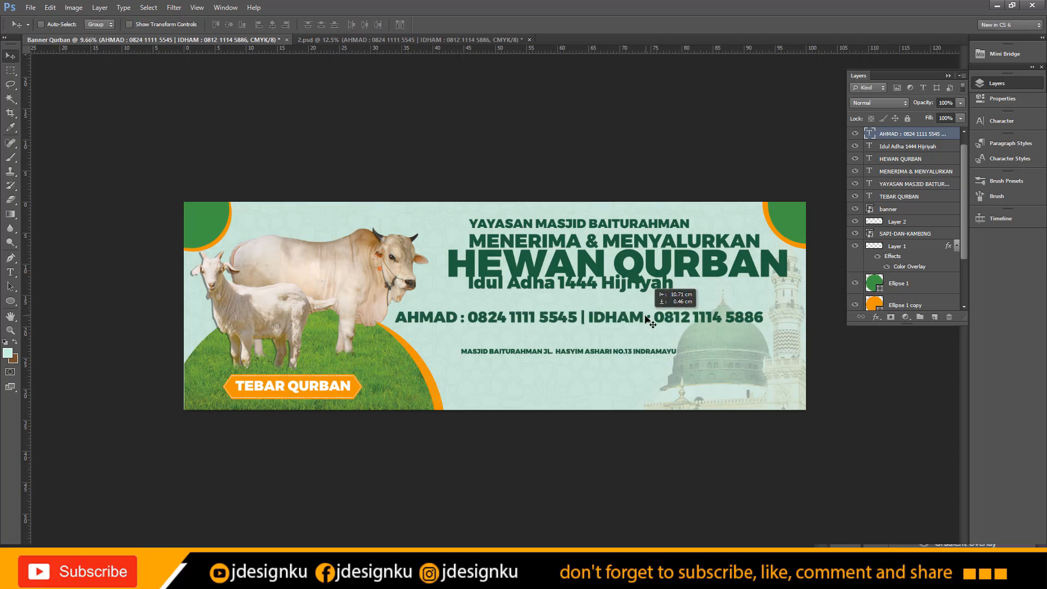
Step: Set the mosque address line to 44.7 pt and move it down toward the banner's lower edge
left_click(526, 352, "ctrl")
key("t")
left_click(578, 352)
key("ctrl+a")
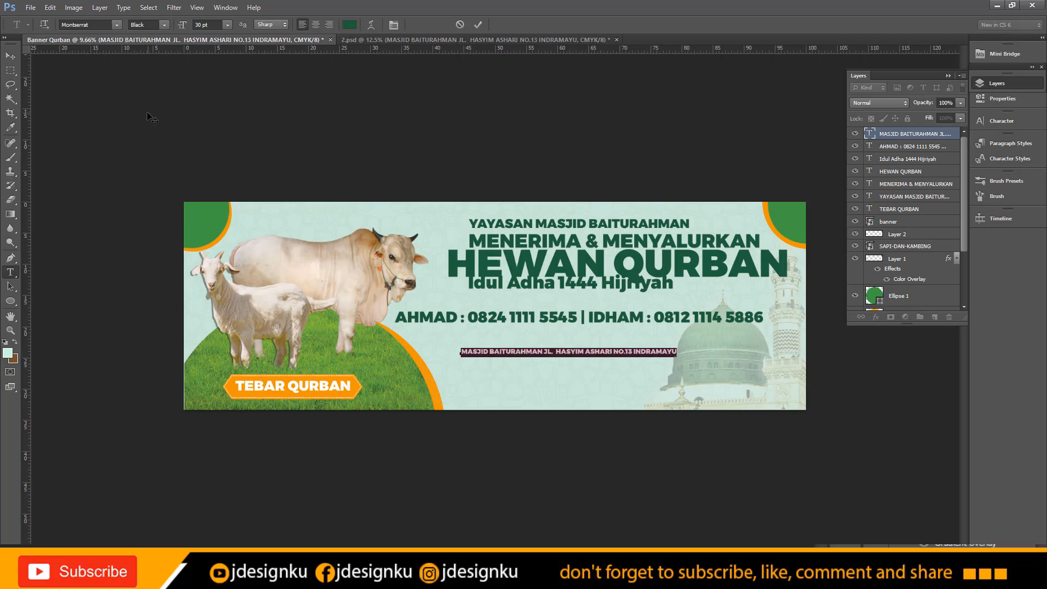
left_click(205, 24)
type("44.7")
key("Return")
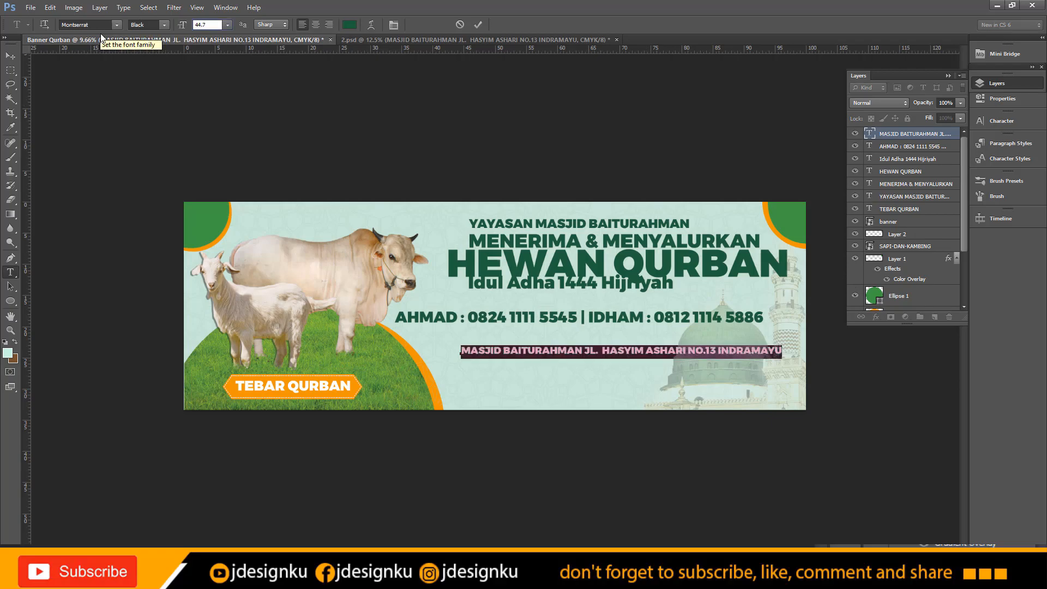
left_click(10, 57)
left_click_drag(579, 354, 583, 374)
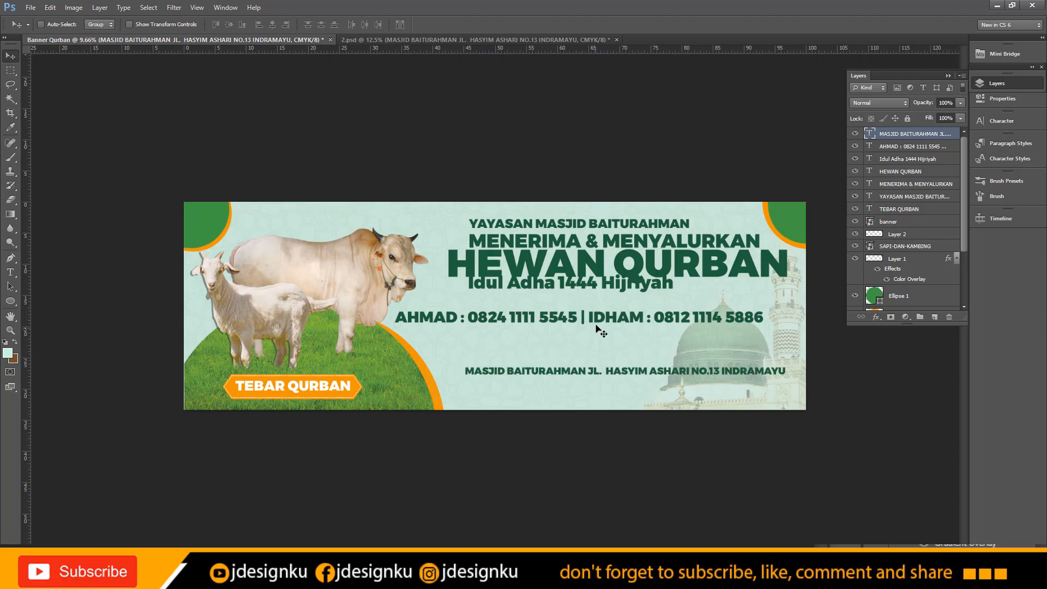
Step: Rearrange the lower text so the Idul Adha 1444 Hijriyah line sits between the contact line and the address line
left_click_drag(597, 327, 598, 346)
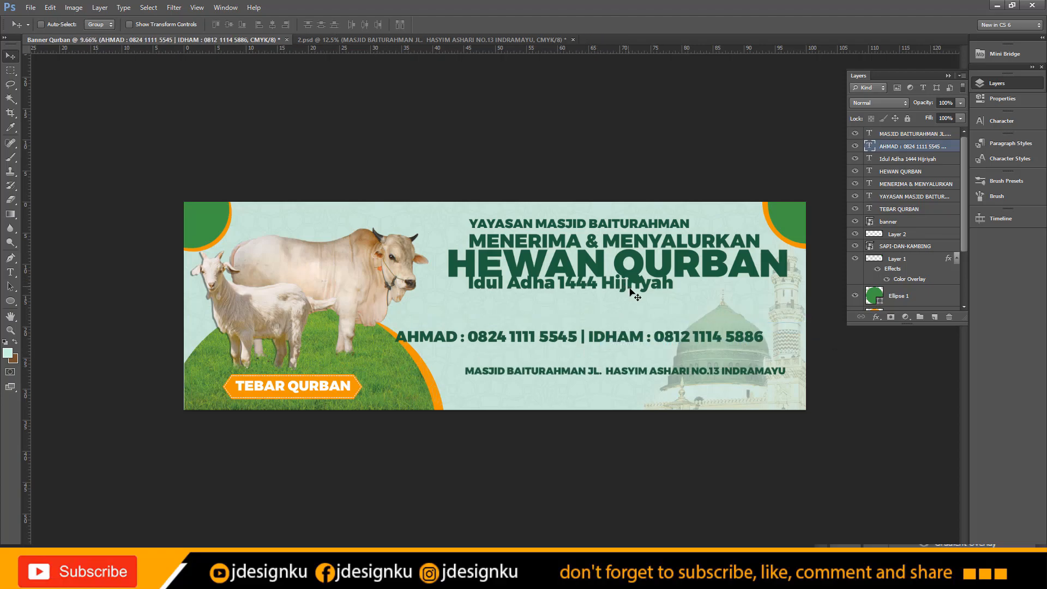
right_click(628, 285)
left_click(643, 288)
left_click_drag(641, 289, 668, 331)
right_click(655, 337)
left_click(667, 342)
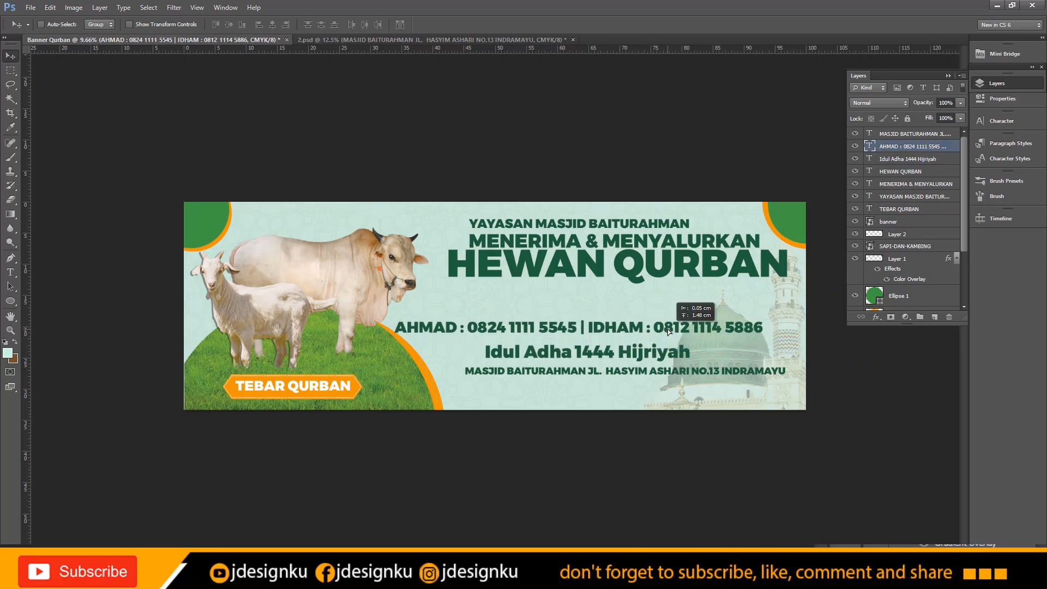
Step: Move the HEWAN QURBAN text down, away from the MENERIMA & MENYALURKAN line
right_click(629, 261)
left_click(639, 267)
left_click_drag(638, 266, 636, 280)
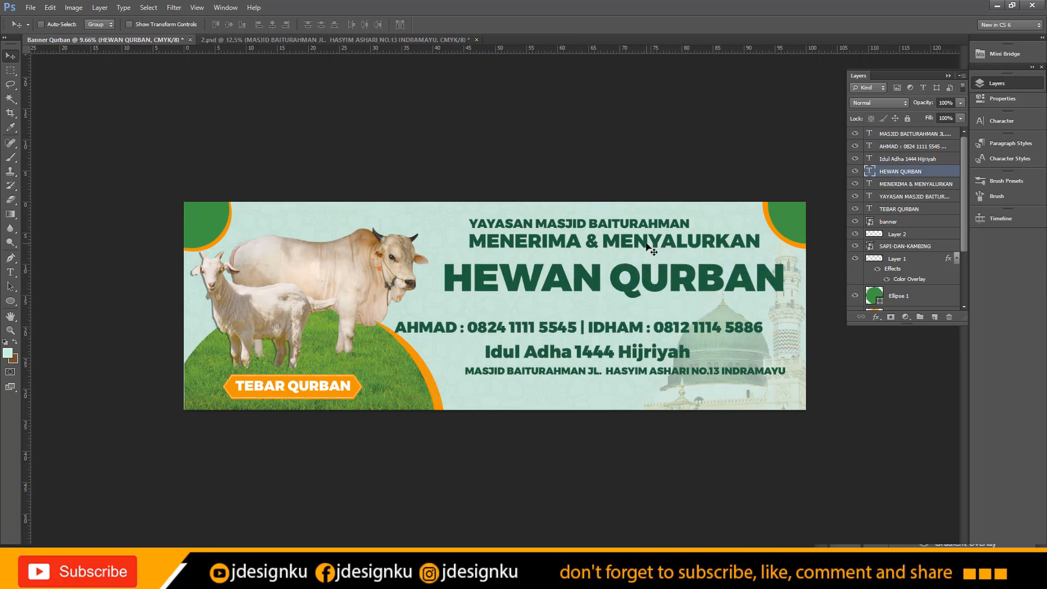
Step: Nudge the MENERIMA & MENYALURKAN text down until it sits just above HEWAN QURBAN
right_click(651, 248)
left_click(685, 245)
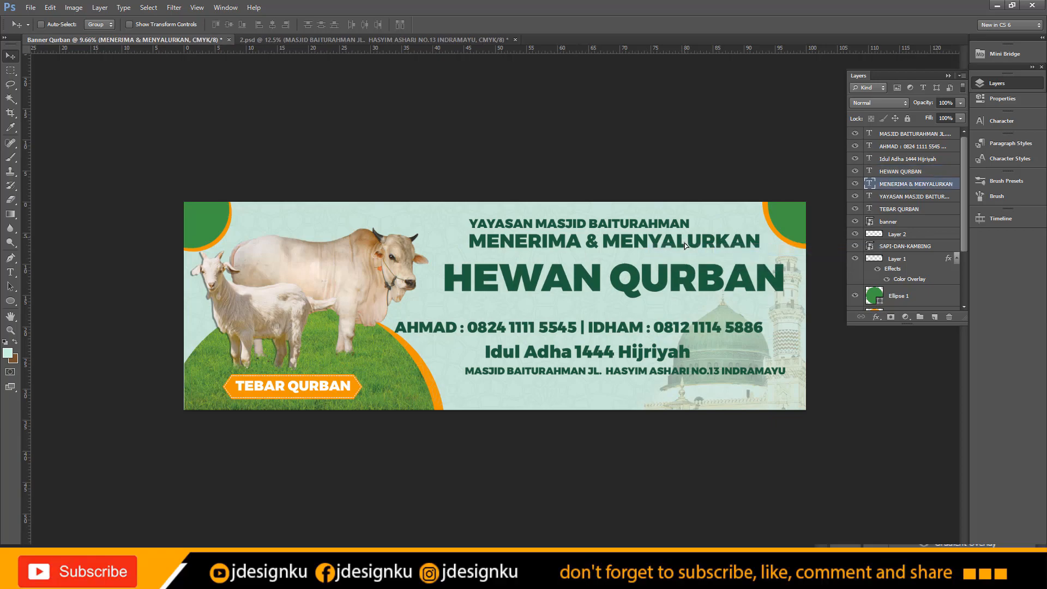
key("shift+Down")
key("shift+Down")
key("shift+Down")
key("shift+Down")
key("shift+Down")
key("shift+Down")
key("shift+Down")
key("shift+Down")
key("shift+Down")
key("shift+Down")
key("shift+Down")
key("shift+Down")
key("shift+Down")
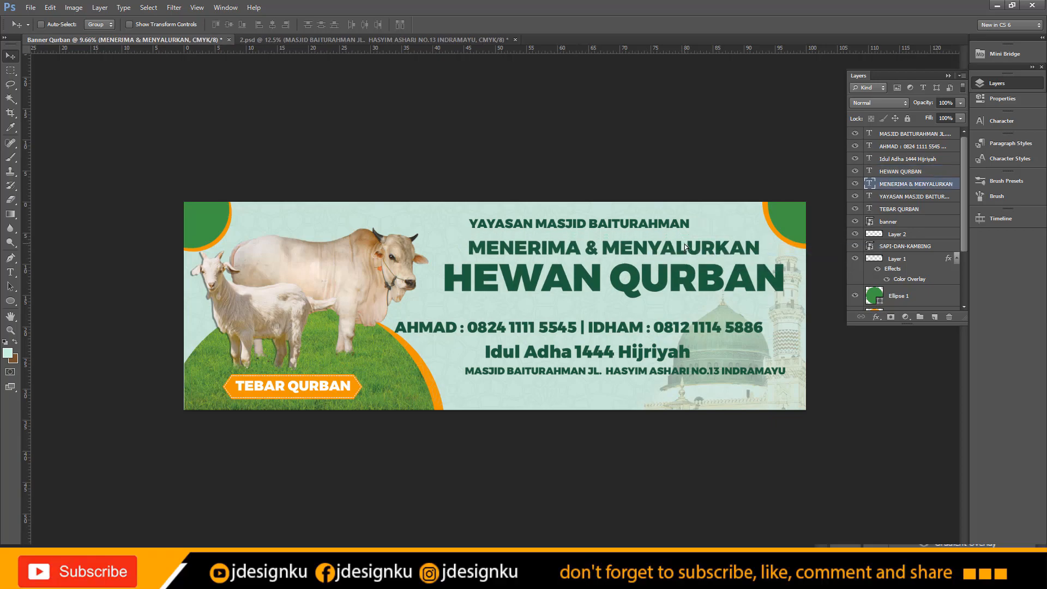
Step: Move the YAYASAN MASJID BAITURAHMAN text right and slightly down, roughly centred above MENERIMA & MENYALURKAN
right_click(641, 224)
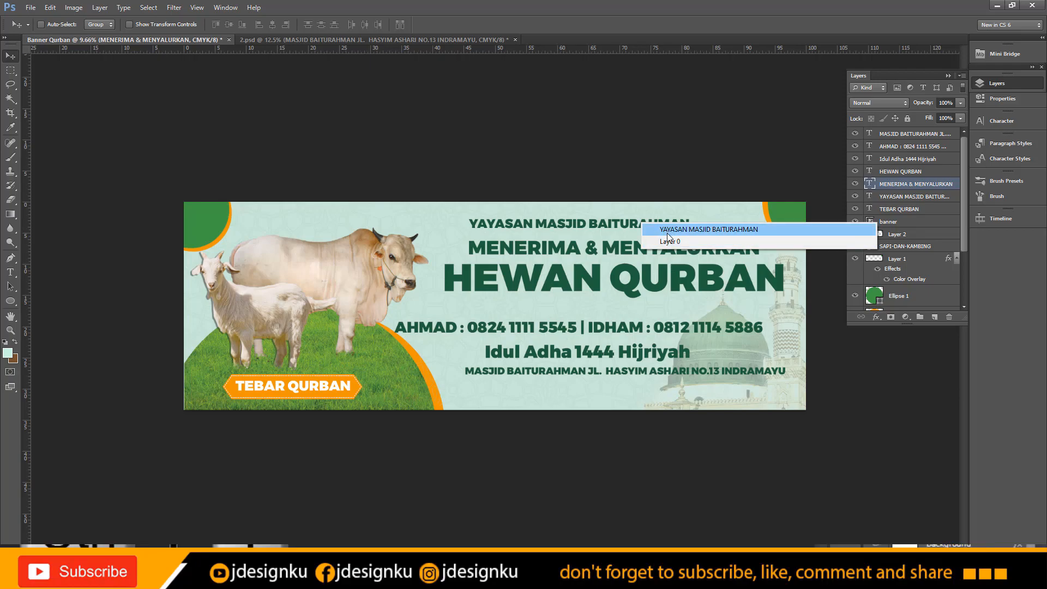
left_click(668, 231)
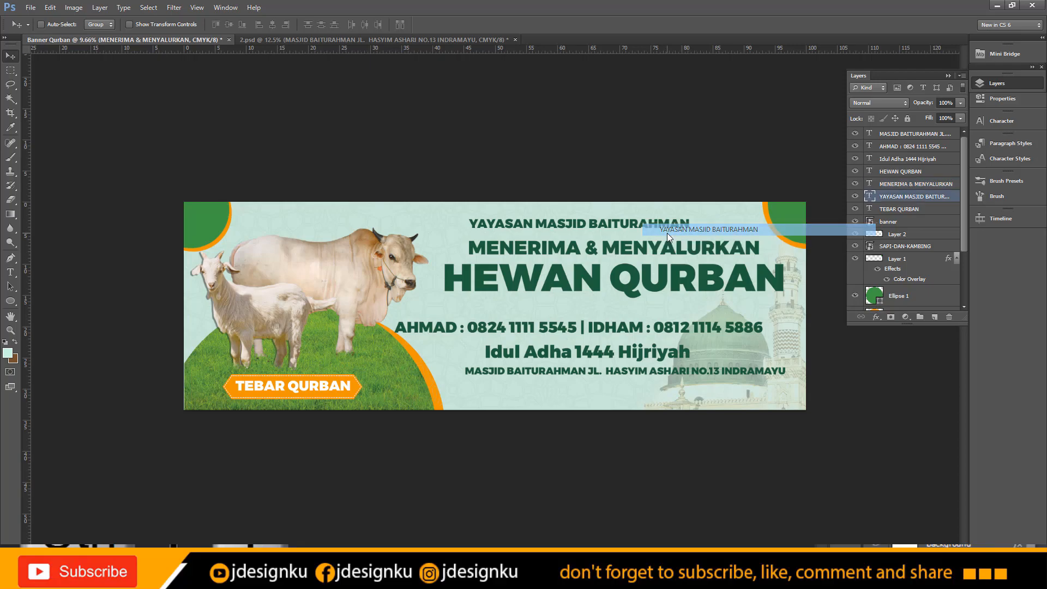
left_click_drag(652, 227, 679, 232)
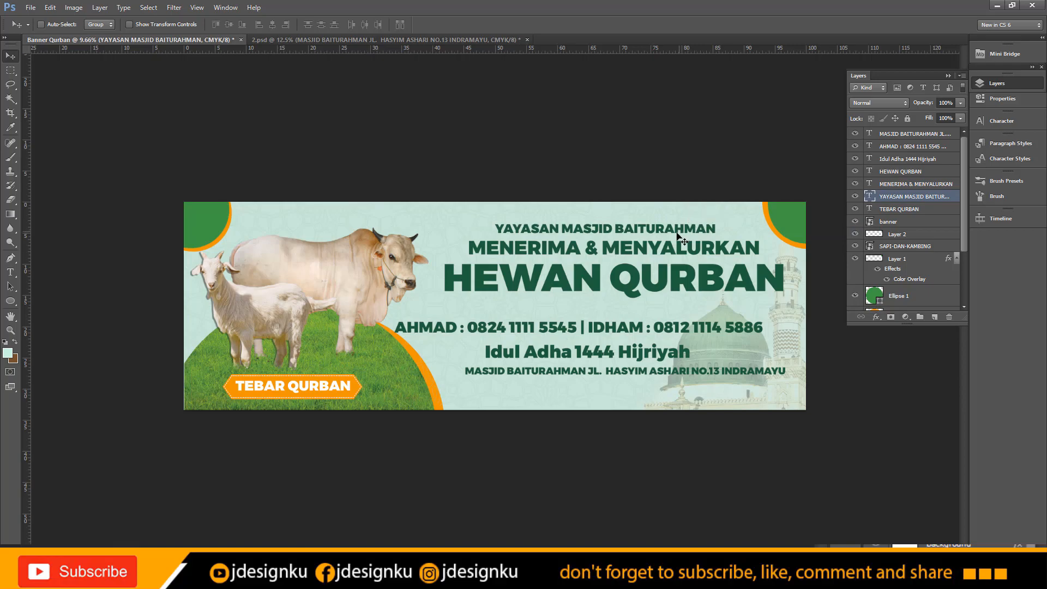
Step: Nudge HEWAN QURBAN slightly down and move the contact line up and right, closer beneath it
right_click(665, 276)
left_click(686, 282)
left_click_drag(697, 279, 697, 280)
right_click(675, 331)
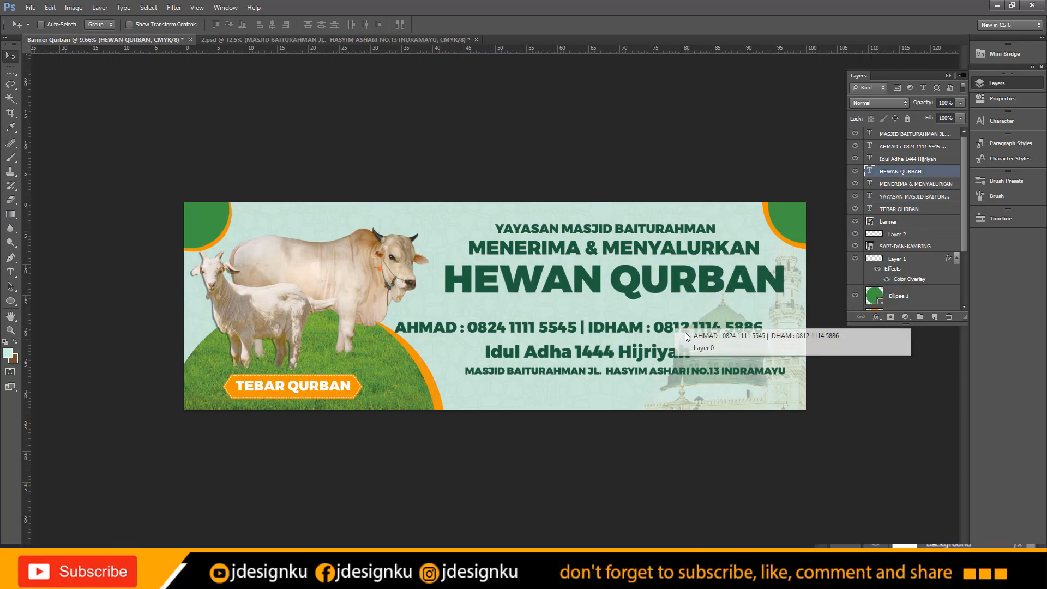
left_click(704, 335)
left_click_drag(684, 332, 711, 321)
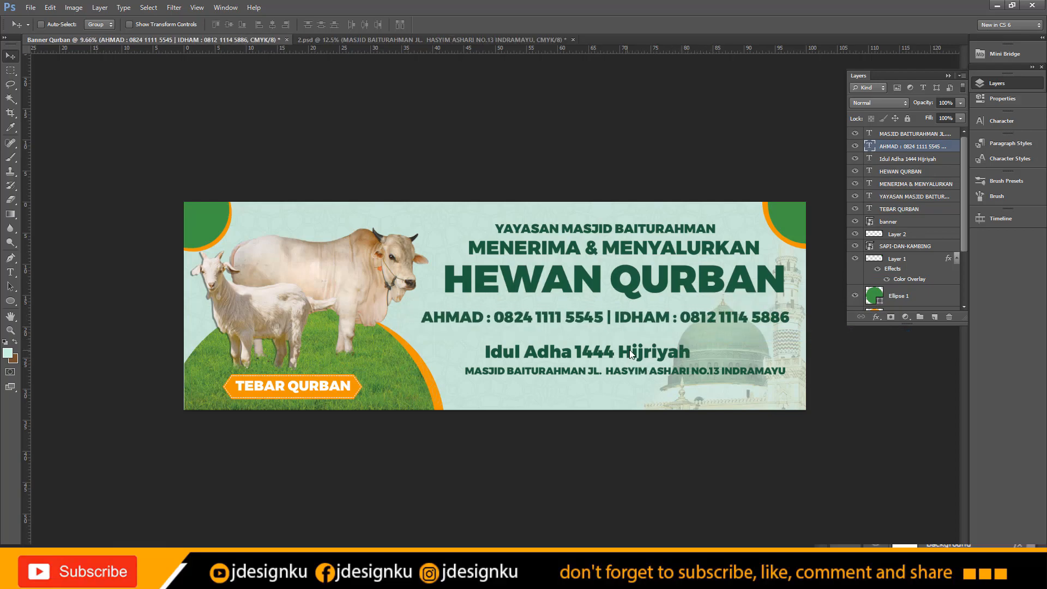
Step: Move the address line down near the banner's bottom edge and place the Idul Adha 1444 Hijriyah line just above it
right_click(627, 352)
left_click(650, 357)
right_click(634, 371)
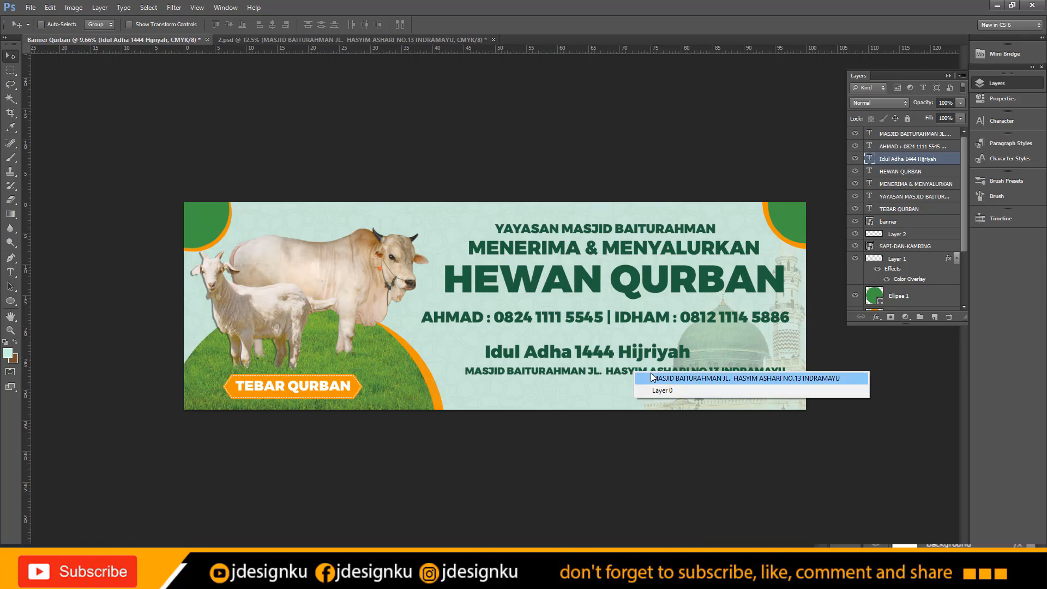
left_click(654, 378)
left_click_drag(654, 378, 643, 391)
right_click(661, 360)
left_click(662, 357)
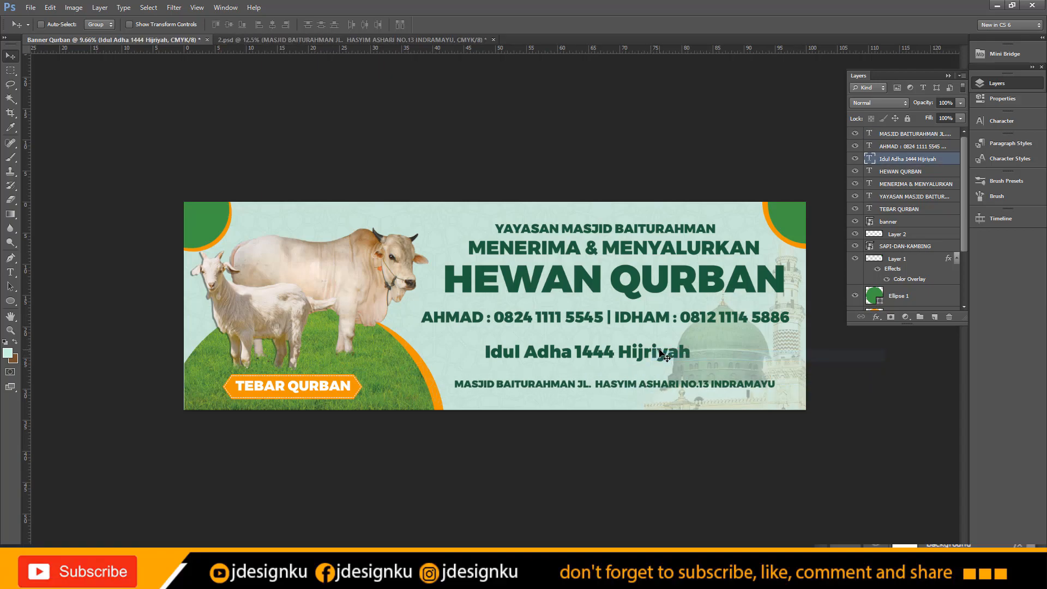
left_click_drag(663, 358, 668, 365)
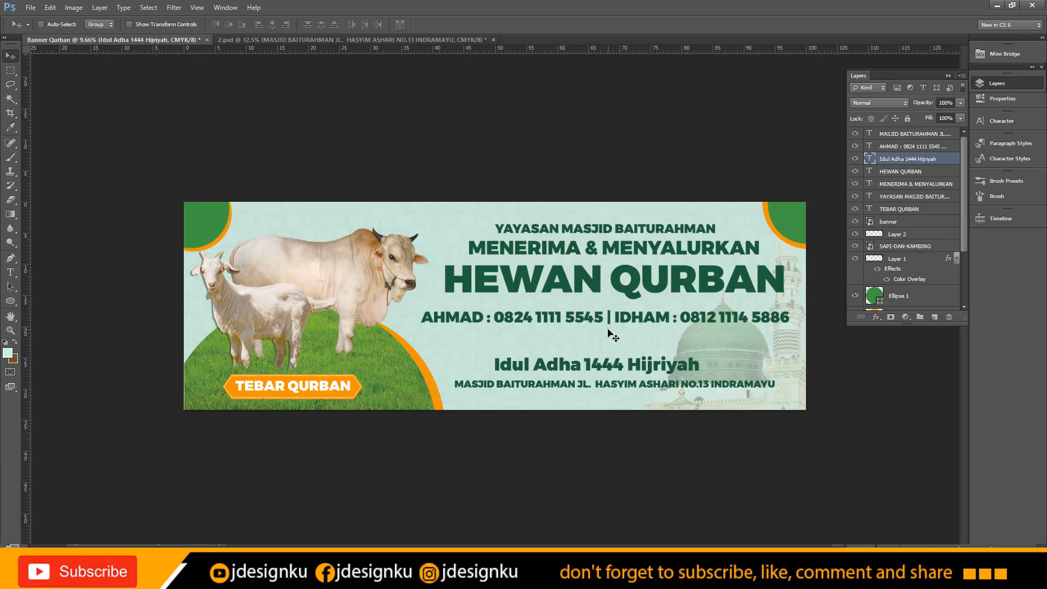
Step: Align the horizontal centres of the six text layers from the address line through YAYASAN MASJID BAITURAHMAN
left_click(930, 139)
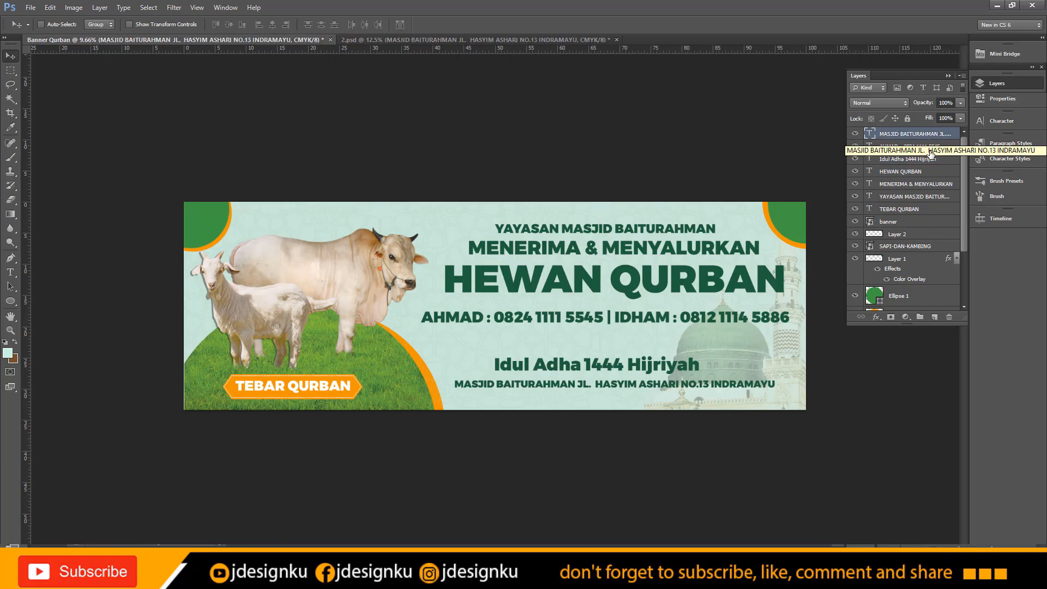
left_click(927, 196, "shift")
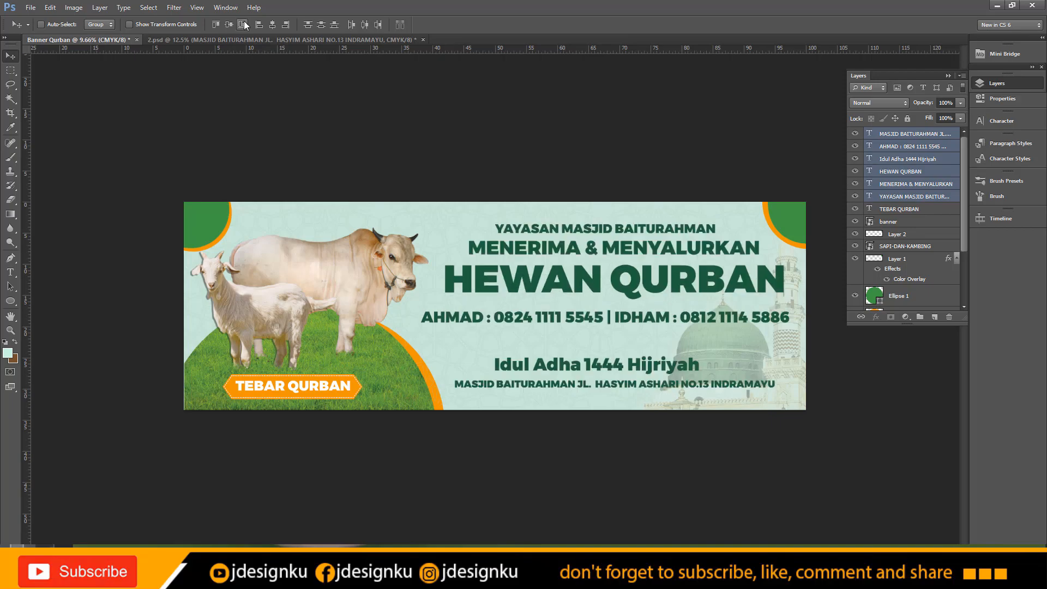
left_click(272, 25)
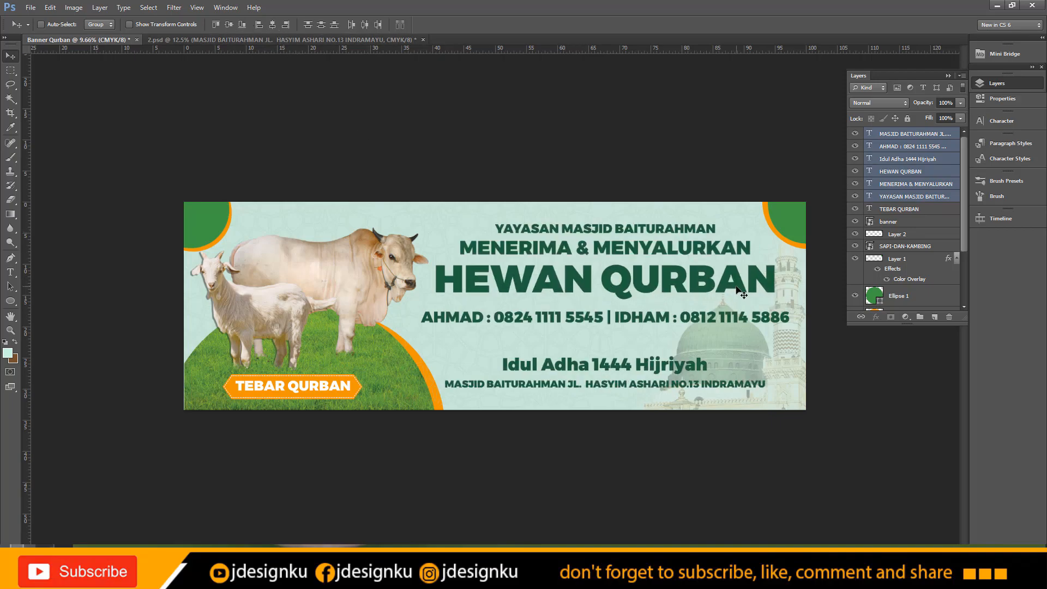
Step: Draw a rounded rectangle about 7537 by 538 px with a 300 px corner radius over the contact line
left_click(10, 300)
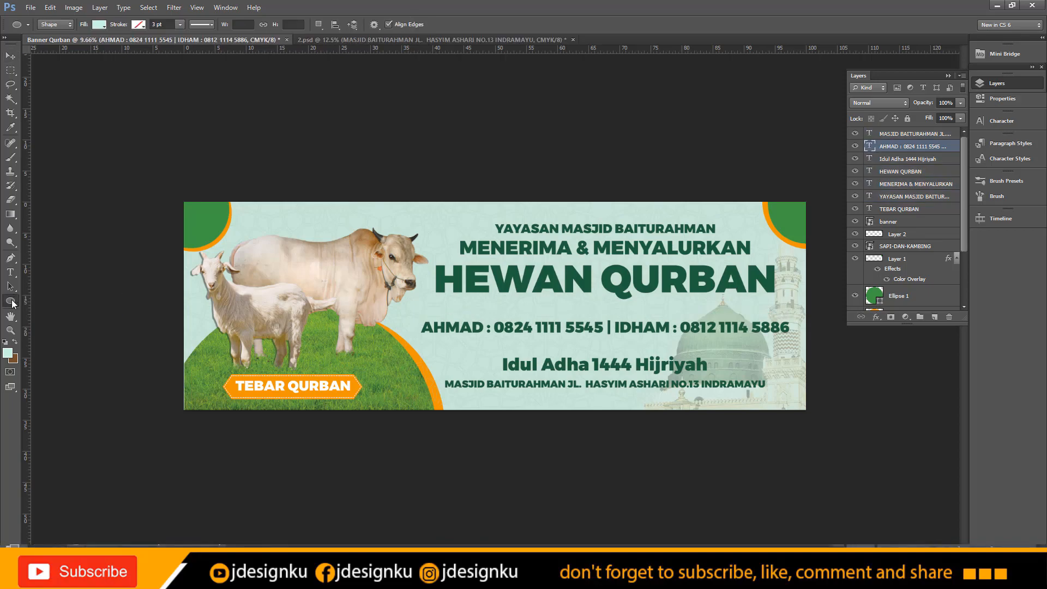
left_click(12, 301)
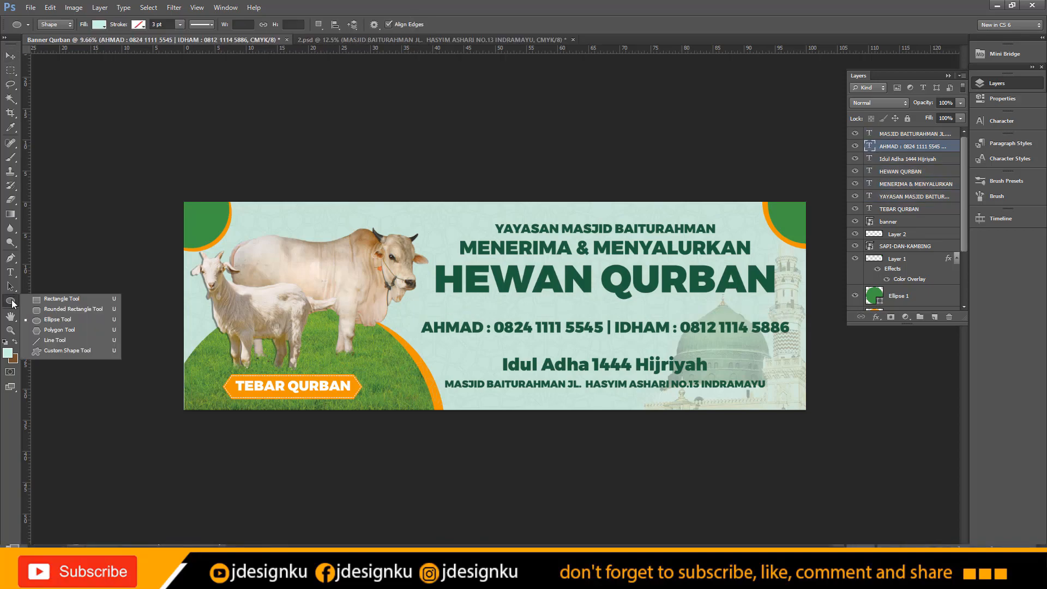
left_click(55, 311)
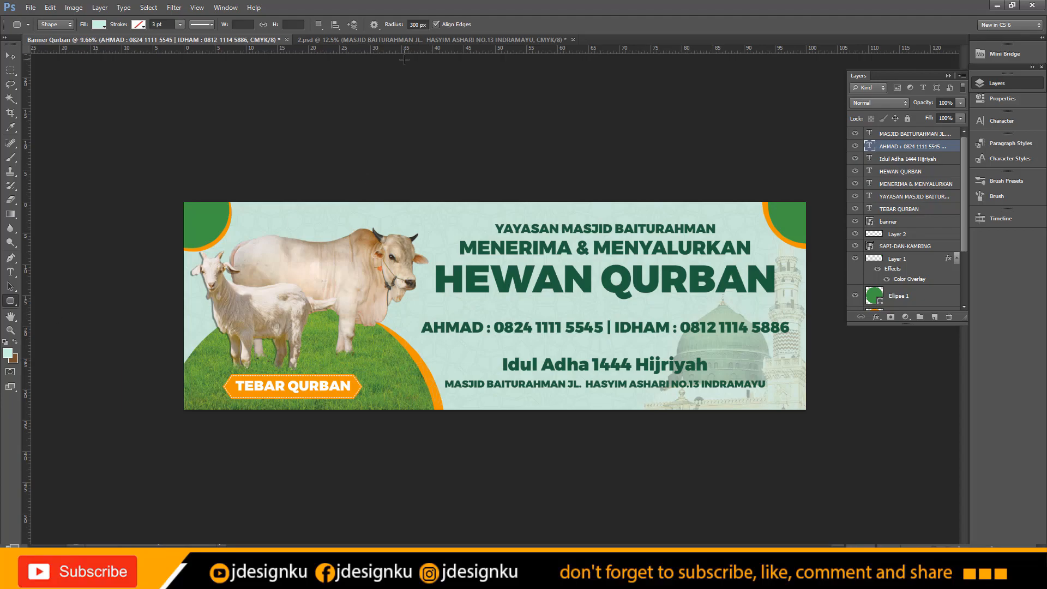
double_click(417, 24)
left_click_drag(419, 312, 814, 340)
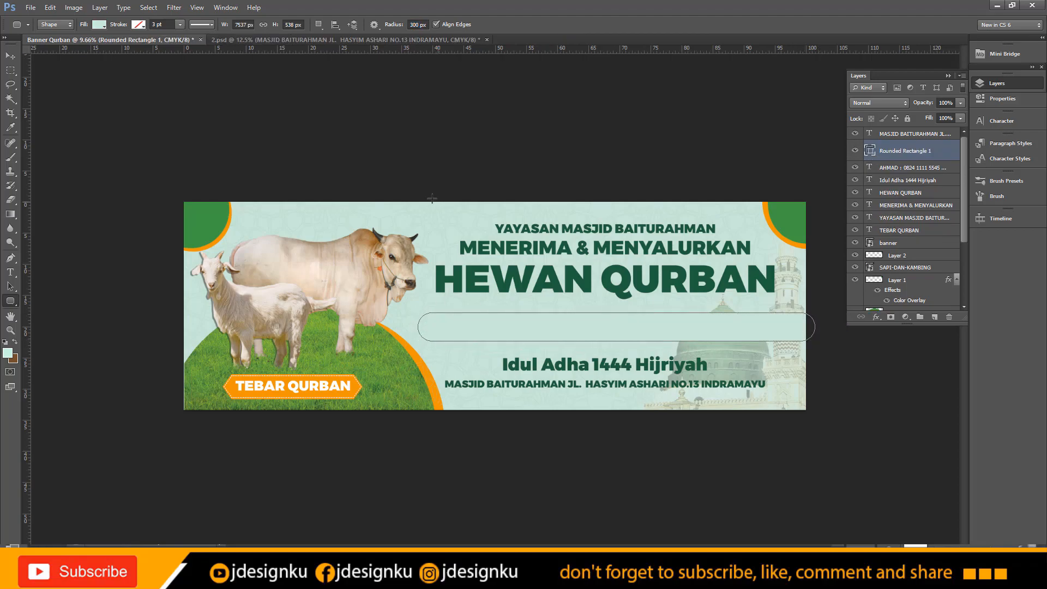
Step: Fill the rounded bar with the headline's dark green #065e3d and move its layer just below the TEBAR QURBAN text layer
double_click(871, 151)
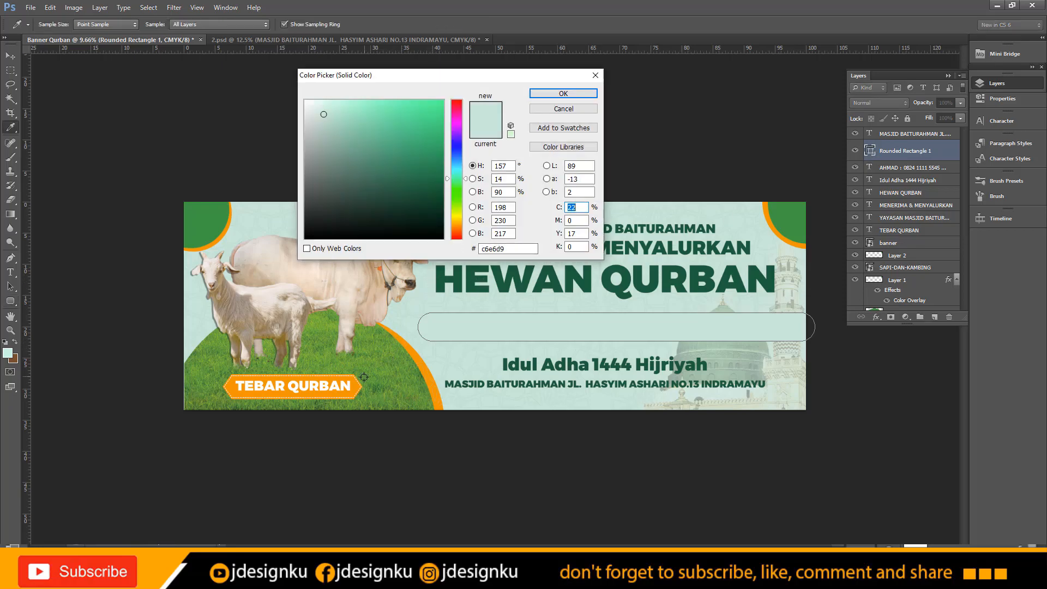
left_click(444, 277)
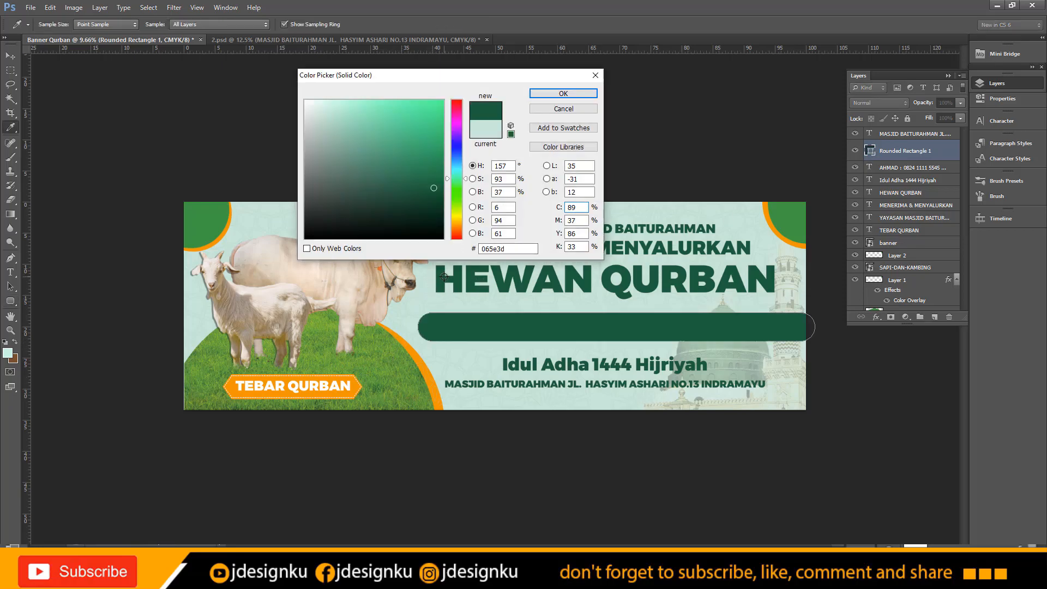
left_click(579, 95)
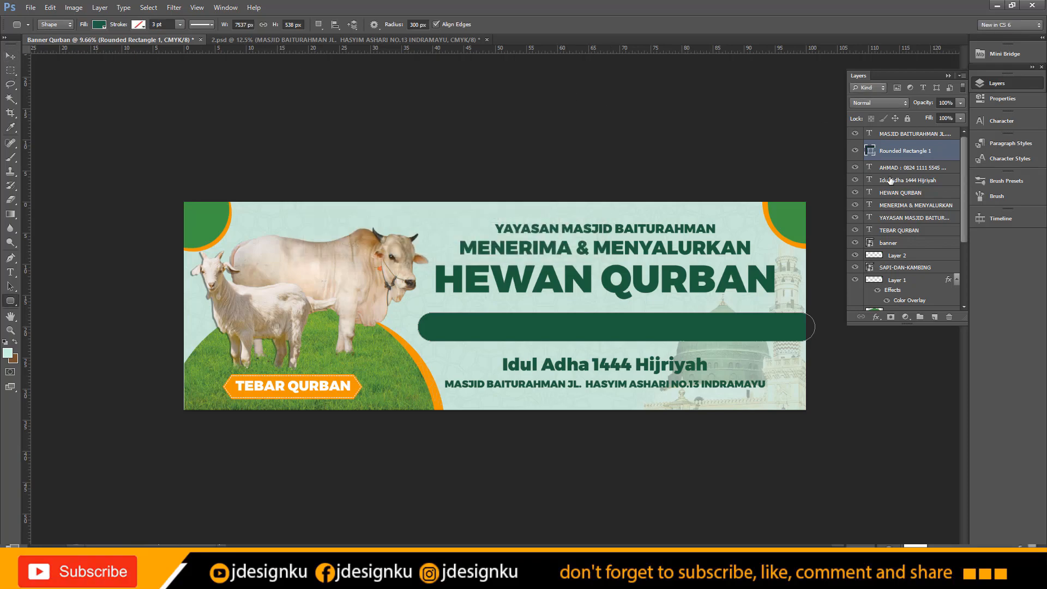
left_click(10, 56)
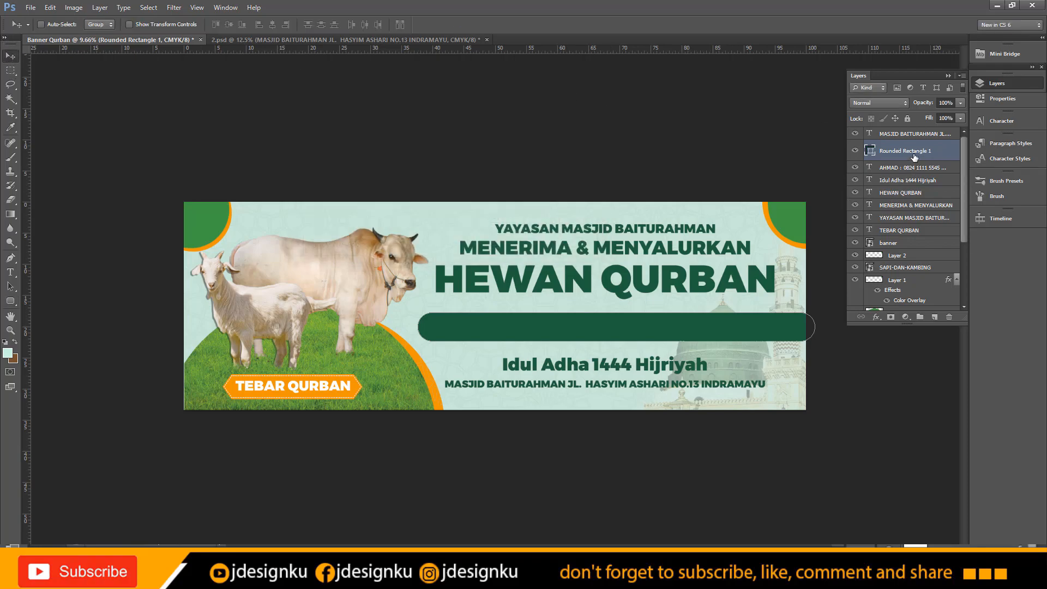
left_click_drag(914, 158, 914, 237)
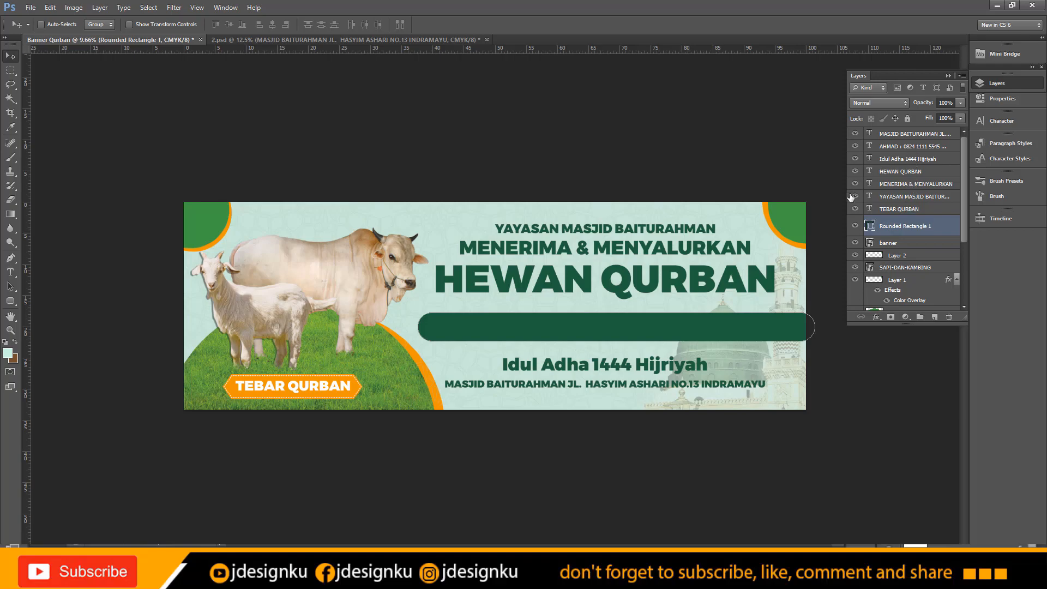
Step: Change the contact line's text colour to white #ffffff
left_click(920, 147)
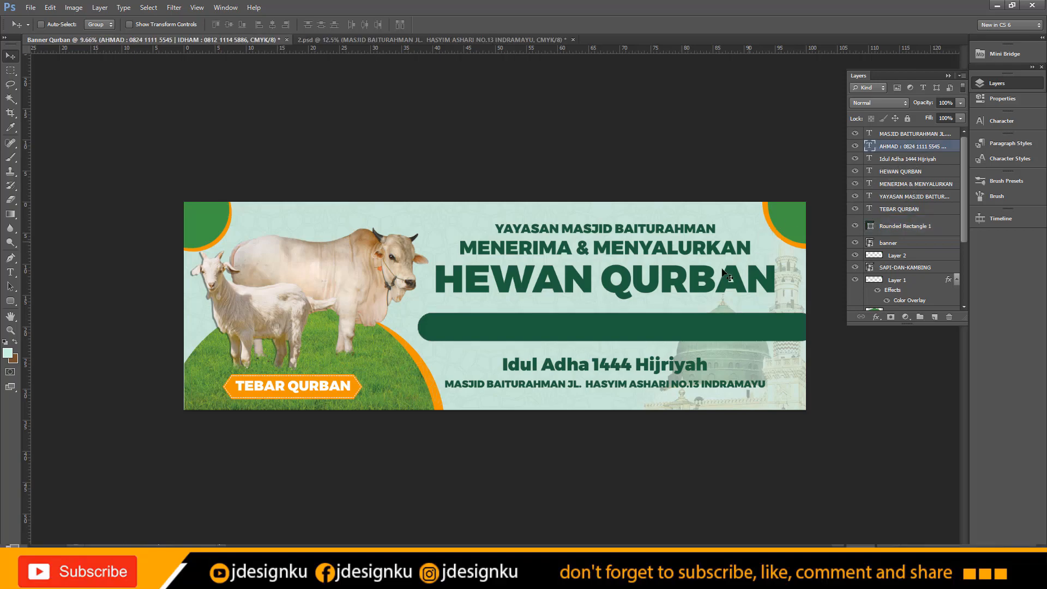
key("t")
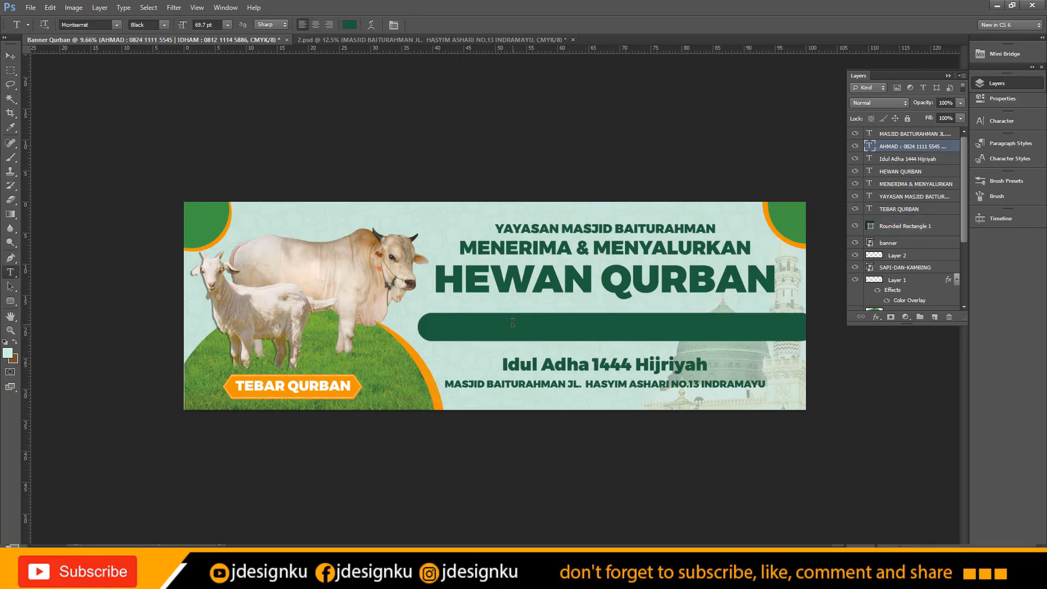
left_click(524, 332)
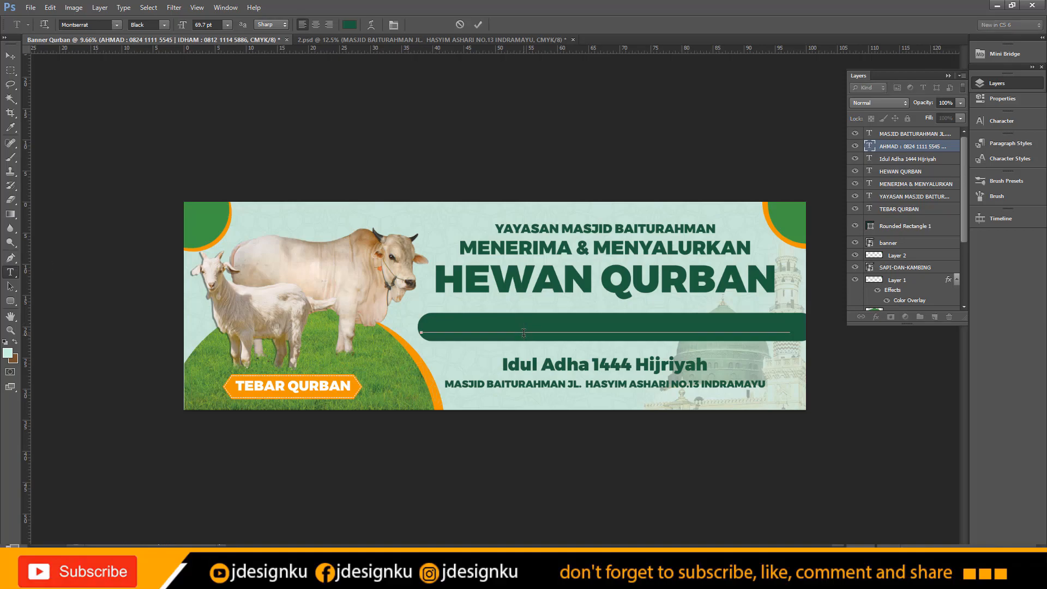
key("ctrl+a")
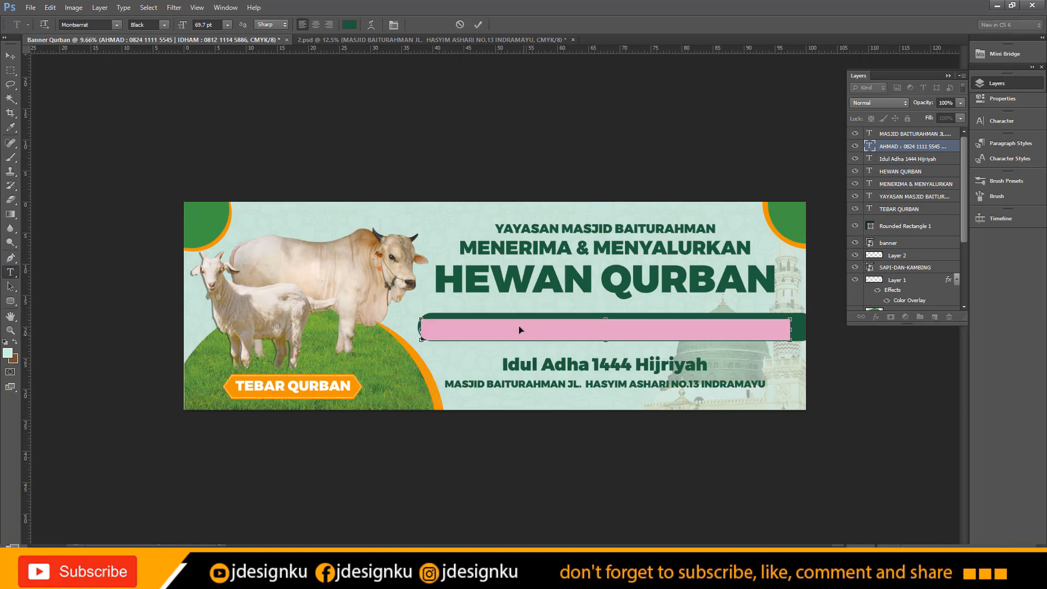
left_click(349, 24)
left_click(305, 101)
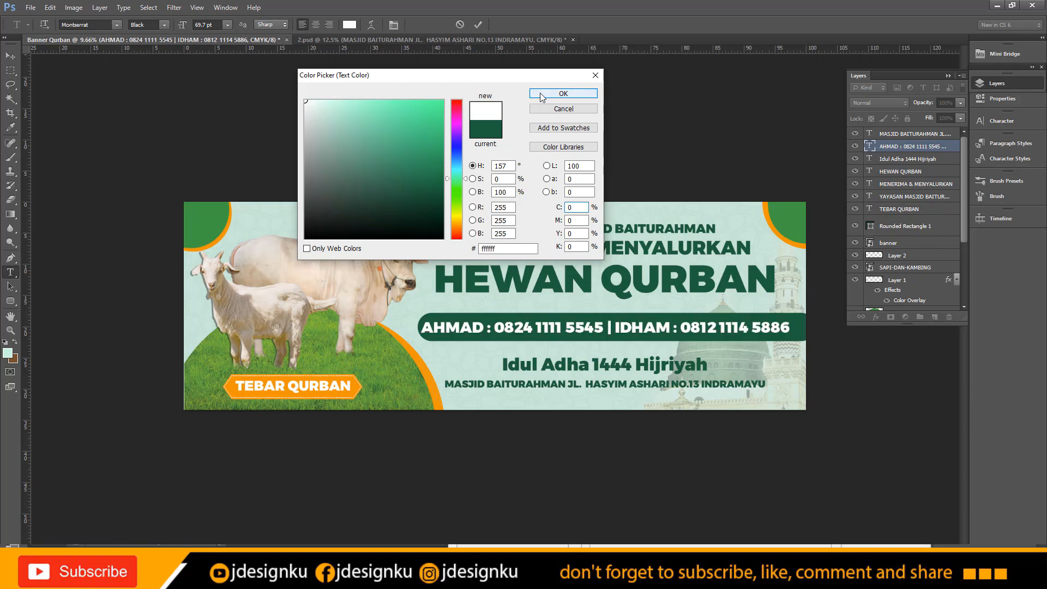
left_click(542, 97)
left_click(11, 56)
mouse_move(580, 326)
left_mouse_down()
mouse_move(595, 322)
mouse_move(579, 325)
left_mouse_up()
Step: Shorten the green bar so it ends just inside the banner's right edge, and move the contact line below it
left_click(899, 227)
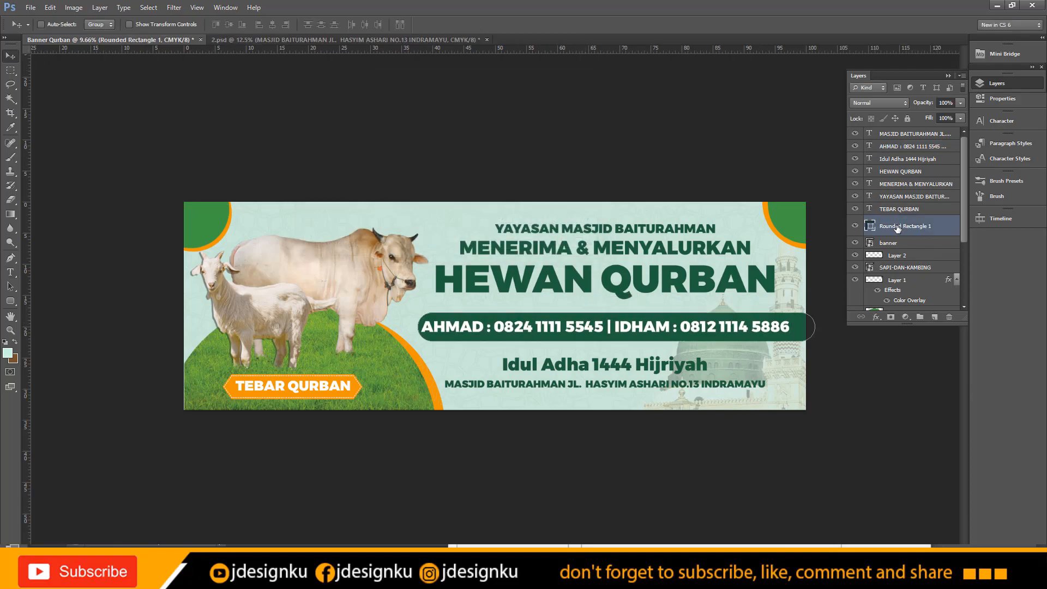
key("ctrl+t")
left_click_drag(815, 327, 764, 358)
key("Return")
right_click(769, 332)
left_click(775, 334)
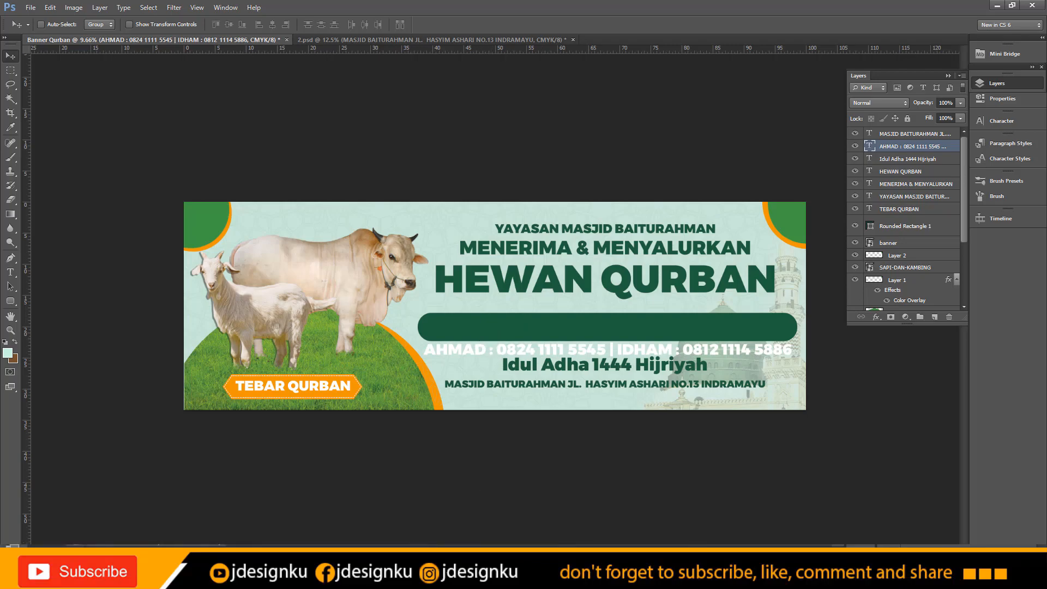
Step: Place the Icon-Tlp.png phone icon from the BANNER QURBAN folder into the banner
key("alt+Tab")
left_click_drag(819, 105, 902, 116)
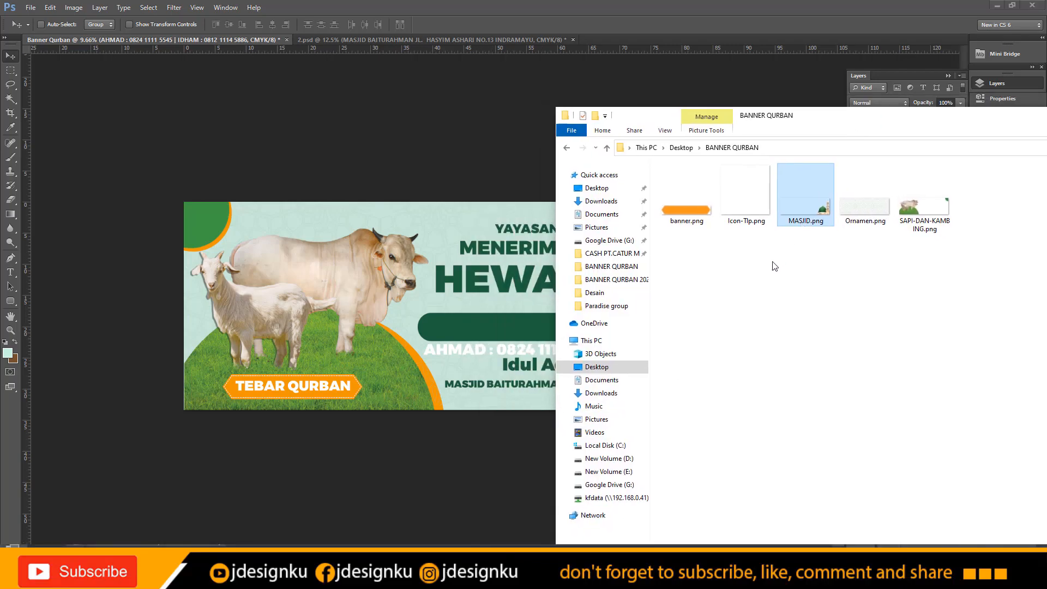
left_click_drag(745, 180, 437, 327)
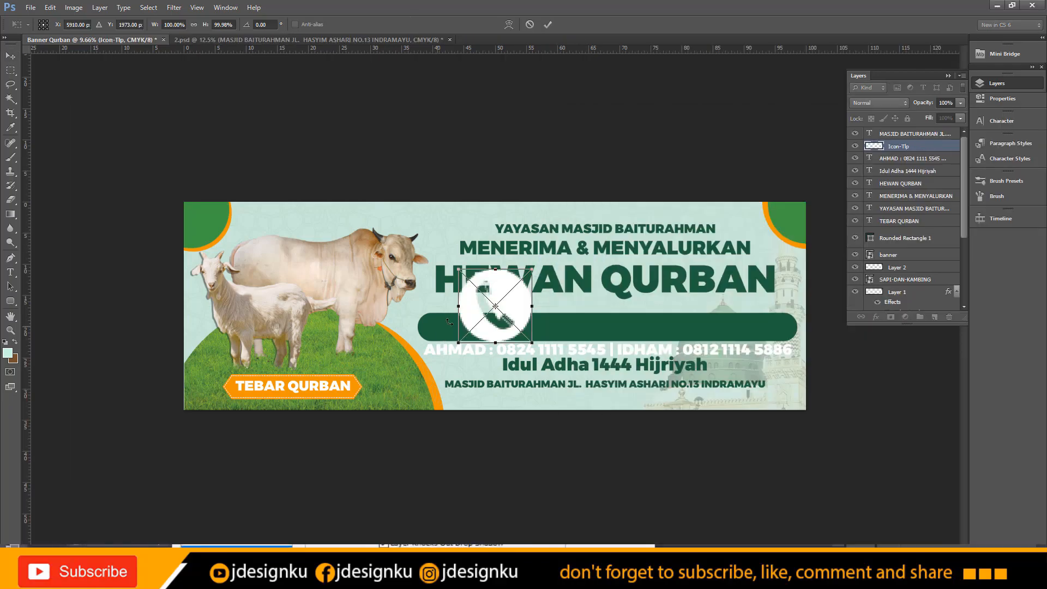
scroll(469, 312, "up", 5)
key("alt+space")
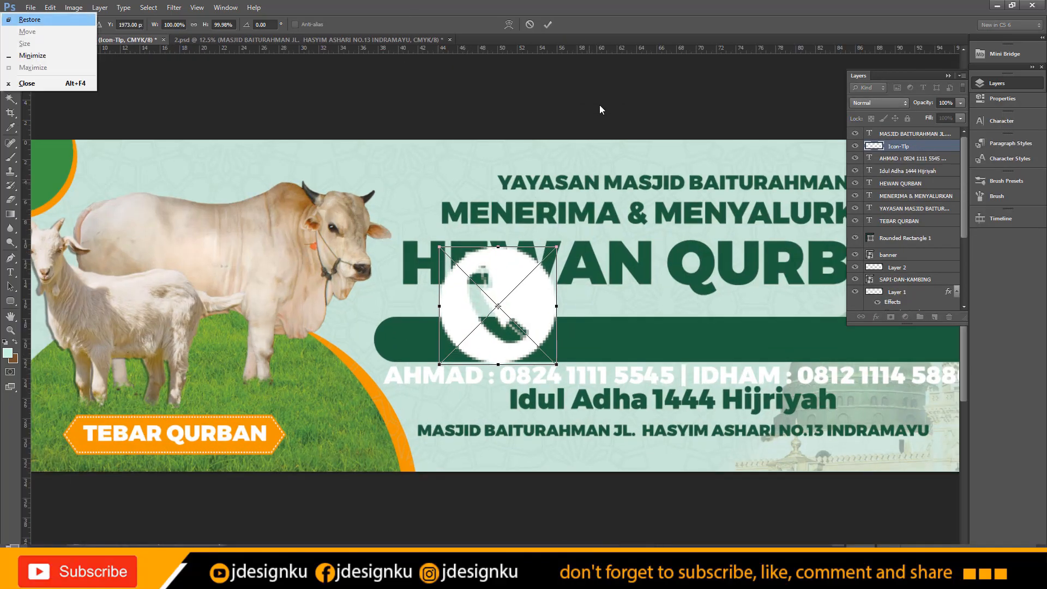
left_click(548, 25)
left_click(547, 25)
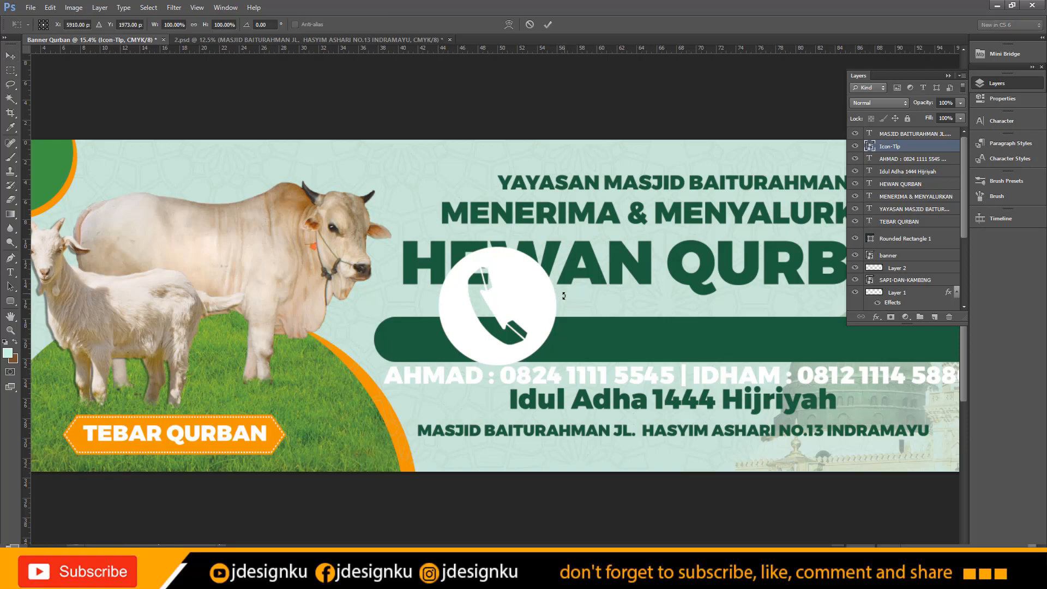
Step: Scale the phone icon to about 32% and position it inside the green bar's left end
key("ctrl+t")
left_click_drag(555, 250, 383, 318)
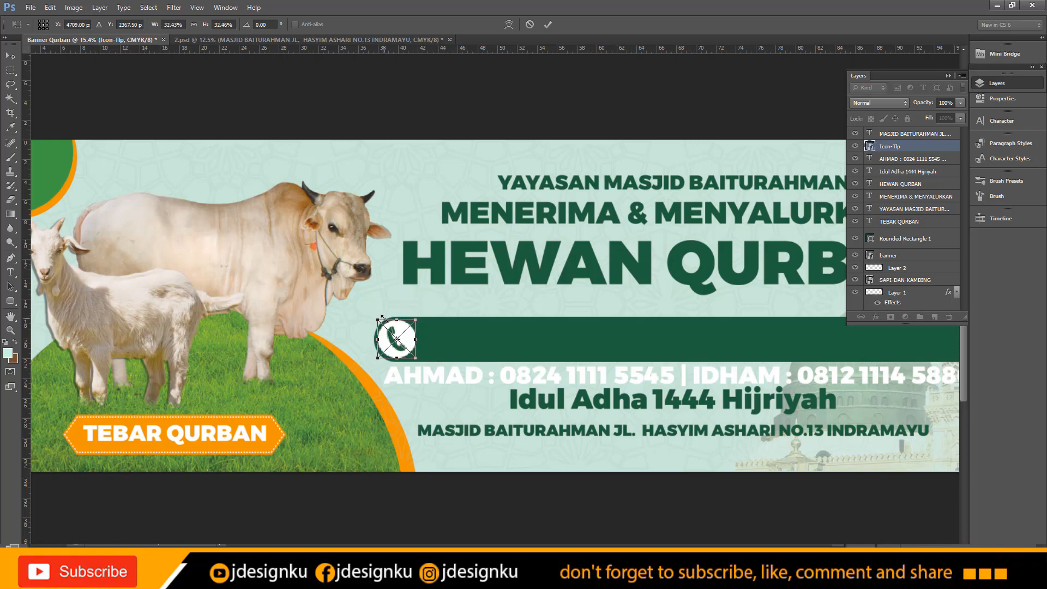
key("Return")
key("shift+Down")
key("shift+Right")
key("shift+Right")
key("shift+Right")
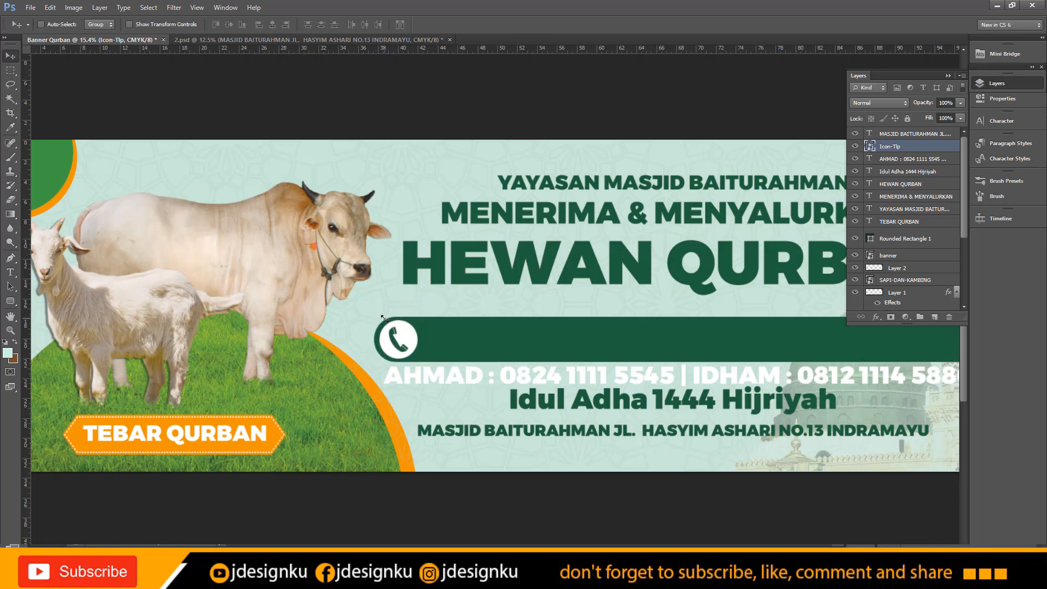
Step: Move the white contact line up into the green bar, just right of the phone icon
right_click(477, 380)
left_click(502, 386)
left_click_drag(446, 386, 485, 350)
scroll(548, 364, "down", 4)
scroll(708, 319, "up", 3)
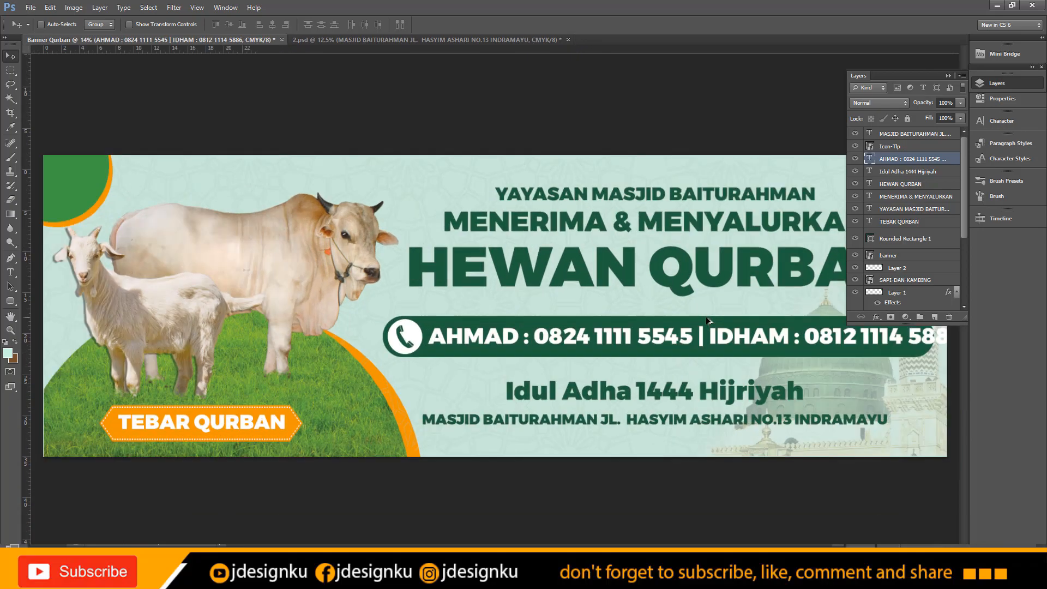
Step: Change the contact line's font to Impact
key("t")
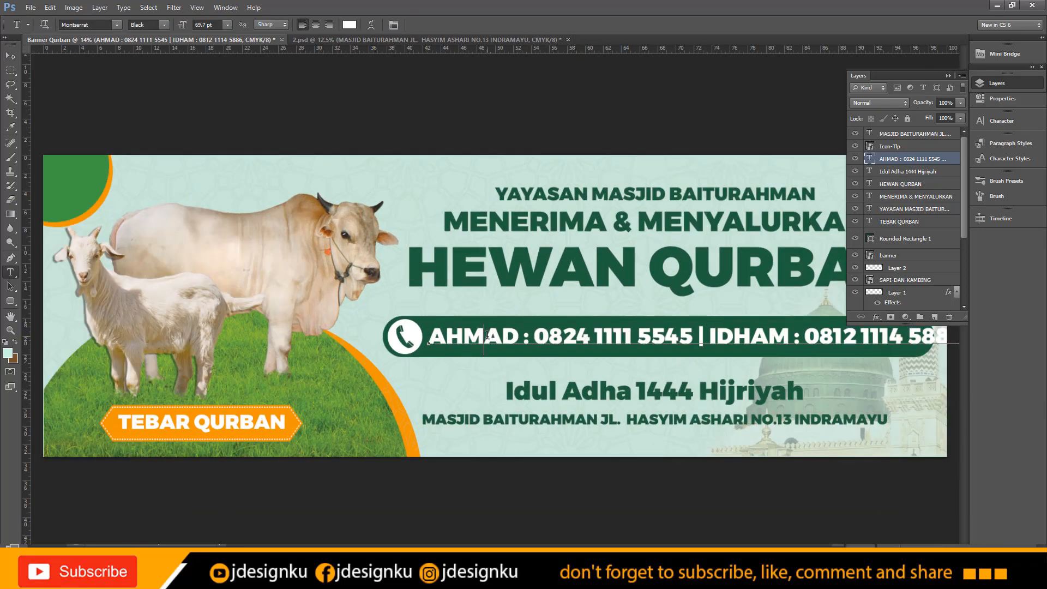
left_click(464, 324)
key("ctrl+a")
left_click(85, 24)
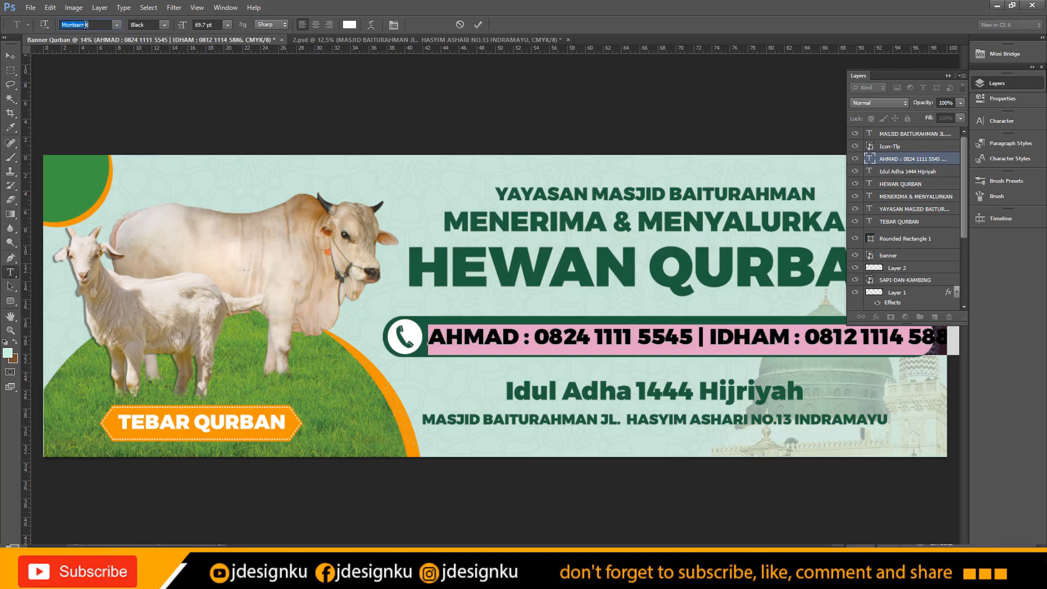
type("Impact")
key("Return")
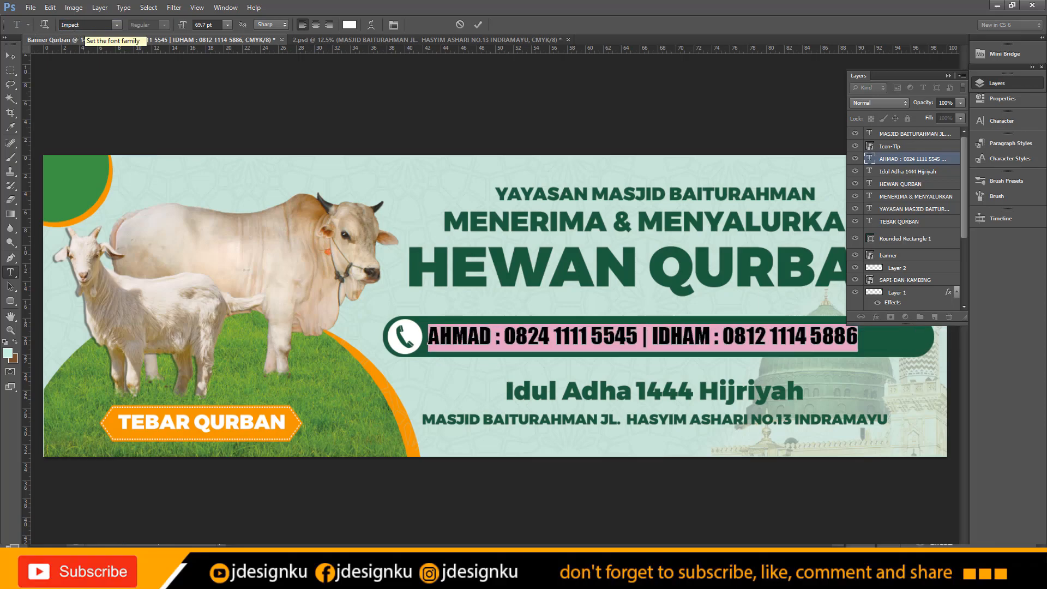
left_click(11, 58)
Step: Scale the contact line up to about 113% to fill the green bar's width beside the icon
scroll(393, 296, "down", 2)
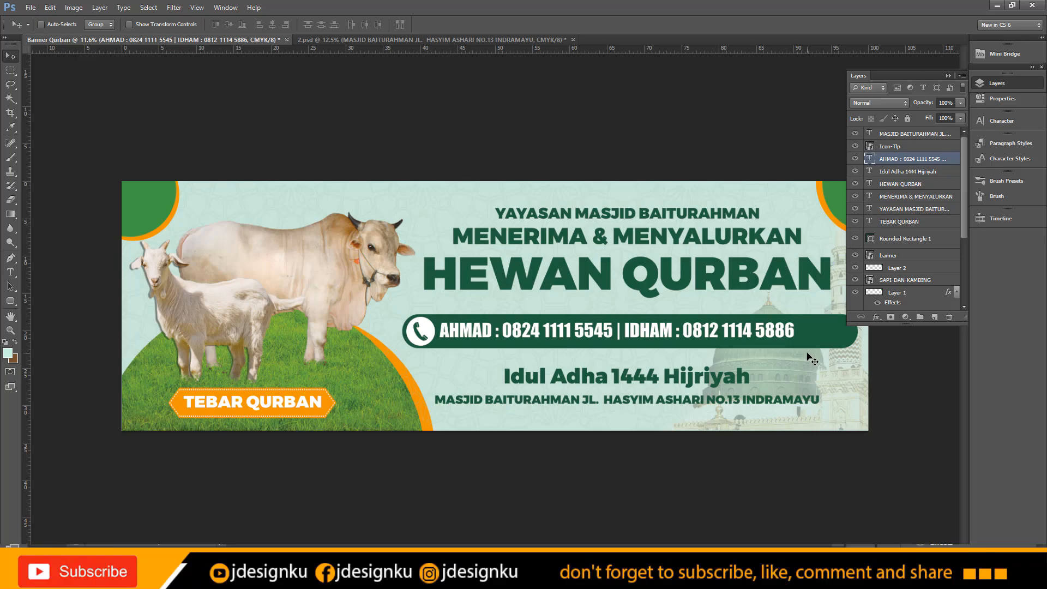
key("ctrl+t")
left_click_drag(796, 322, 843, 329)
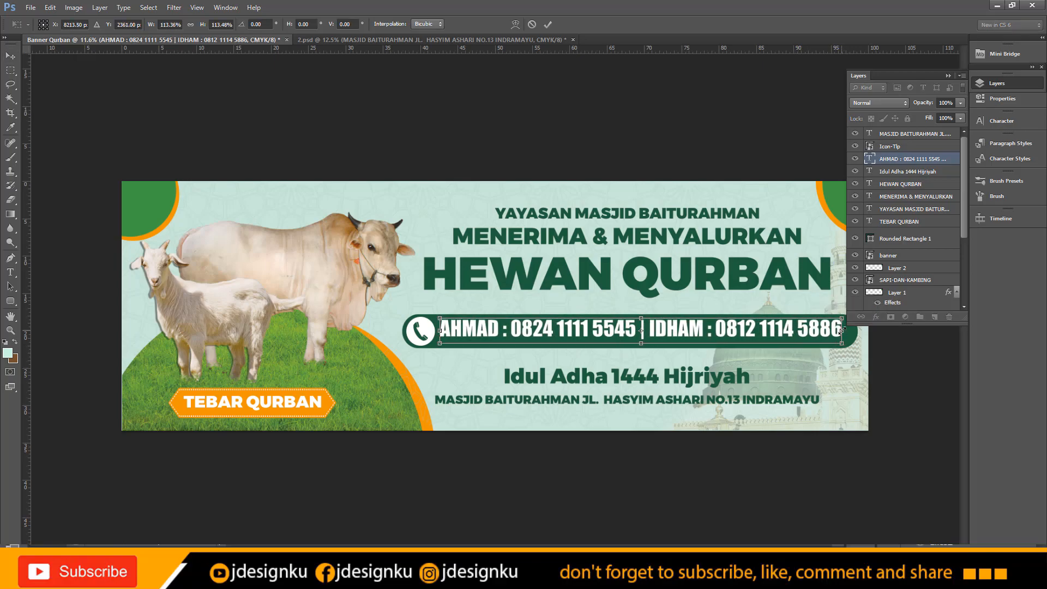
key("Return")
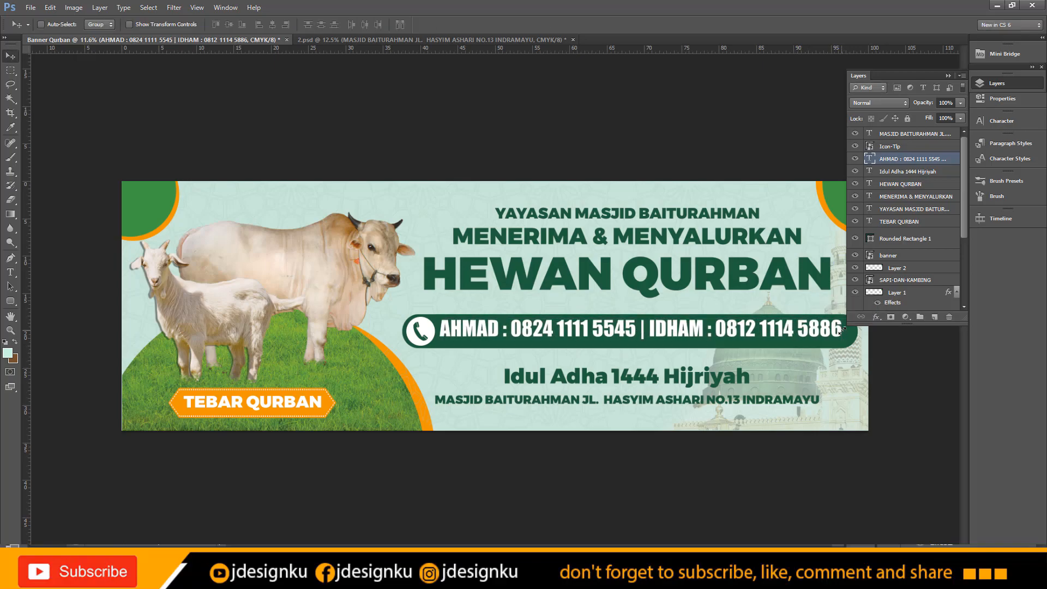
Step: Align the vertical centres of the contact line and the green bar, and nudge both slightly down and right
left_click(915, 240, "ctrl")
left_click(272, 24)
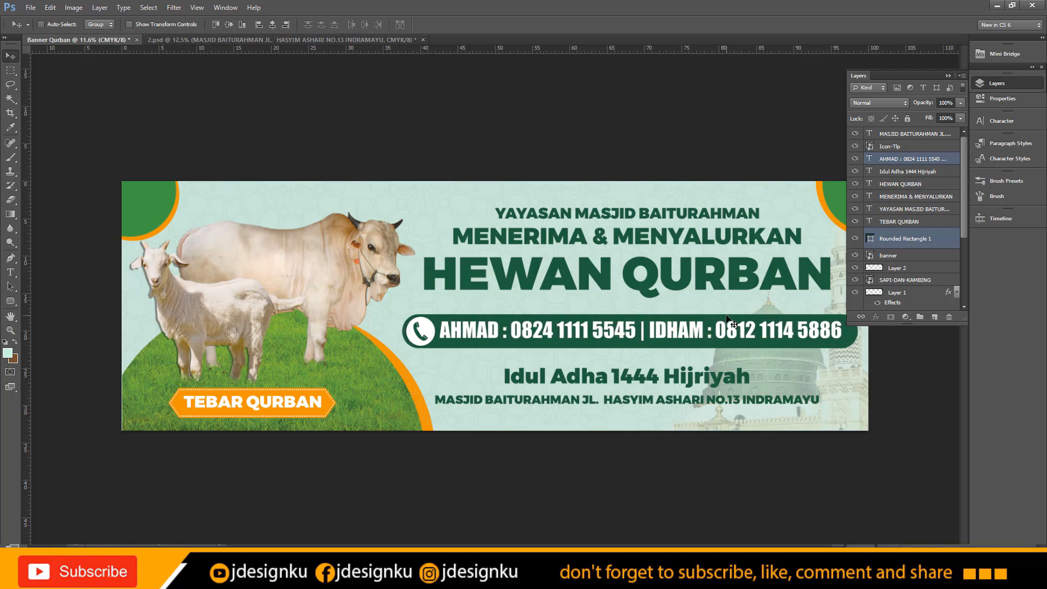
key("shift+Down")
key("shift+Right")
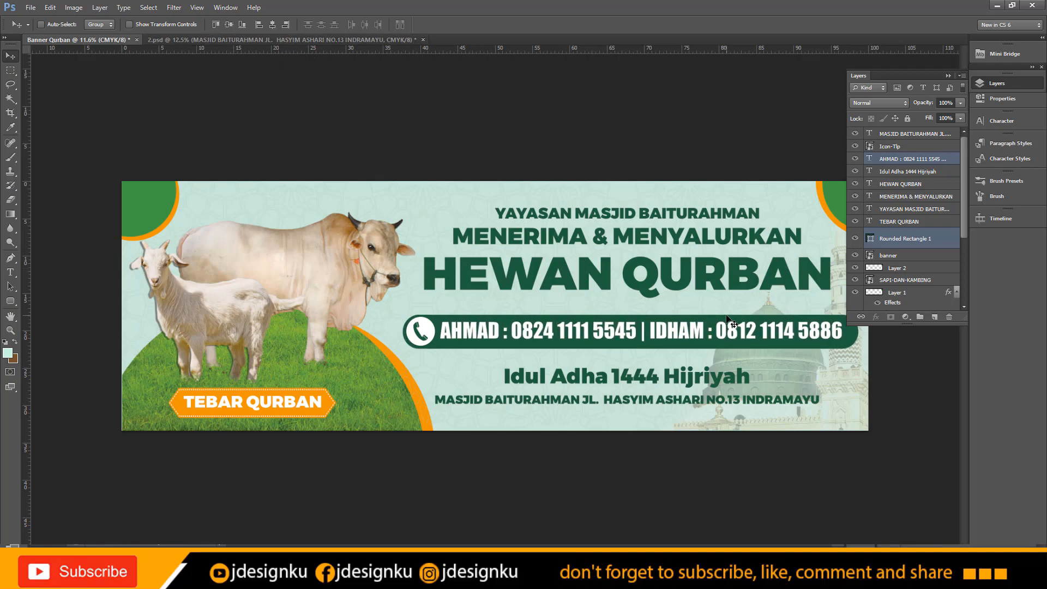
Step: Nudge the contact line slightly right, away from the phone icon
left_click(924, 160)
key("shift+Right")
key("shift+Right")
key("shift+Right")
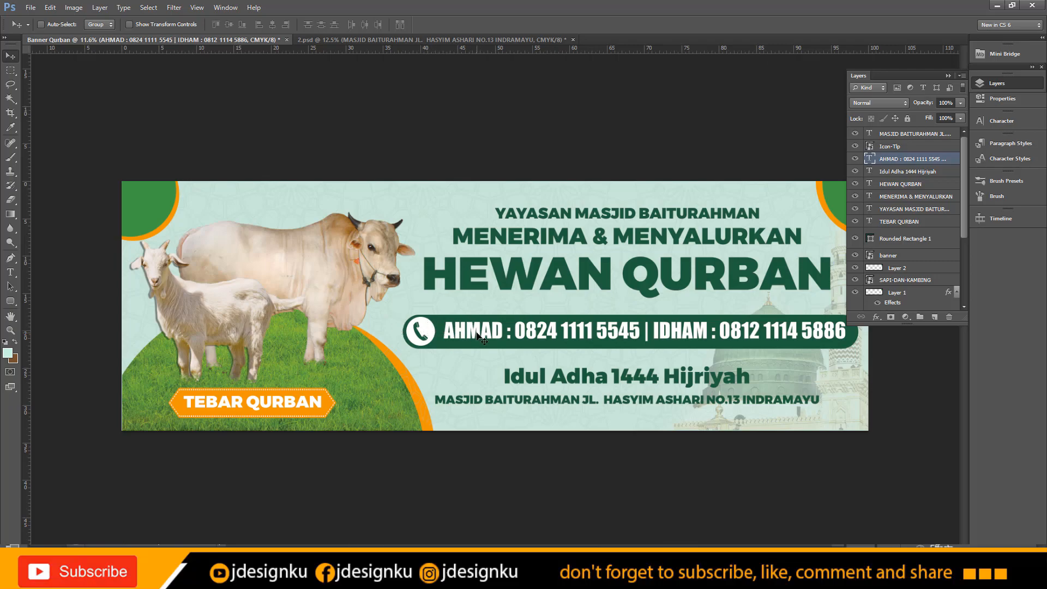
Step: Group the green bar, phone icon and contact line layers, and check the group by hiding and showing it
left_click(898, 240)
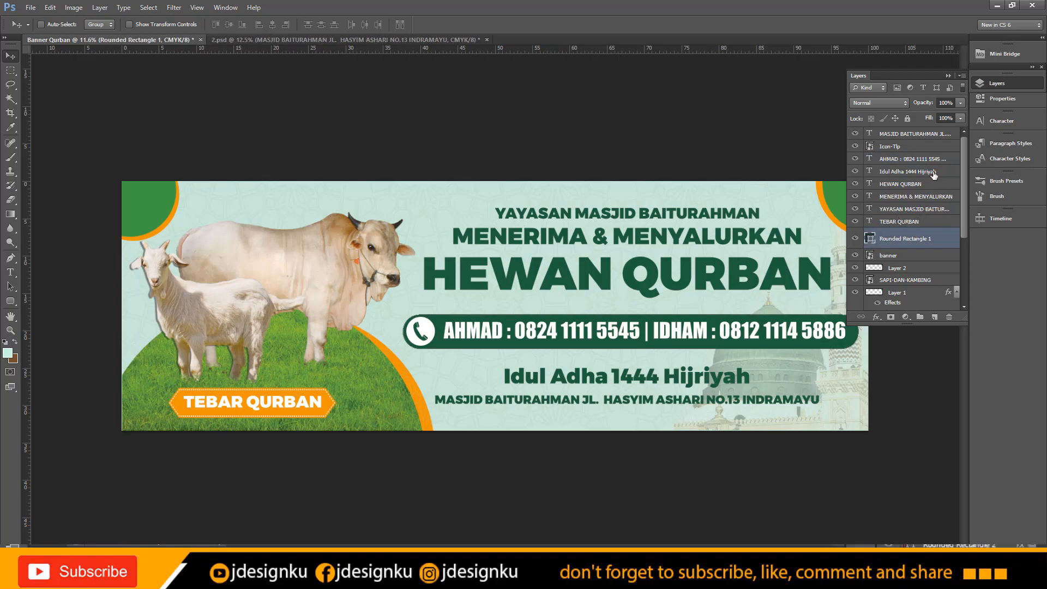
left_click(900, 148, "ctrl")
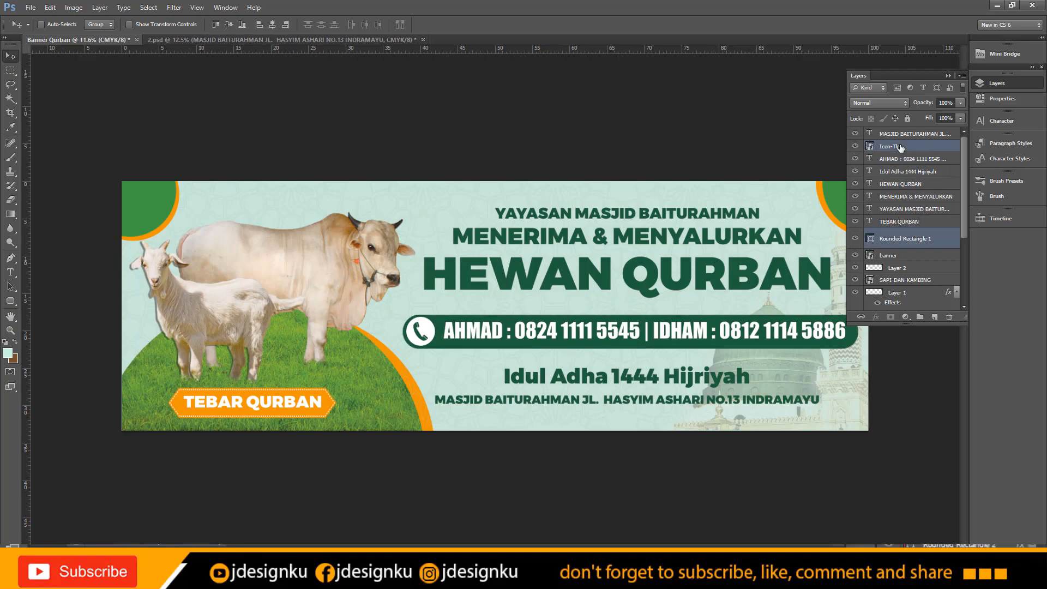
left_click(906, 161, "ctrl")
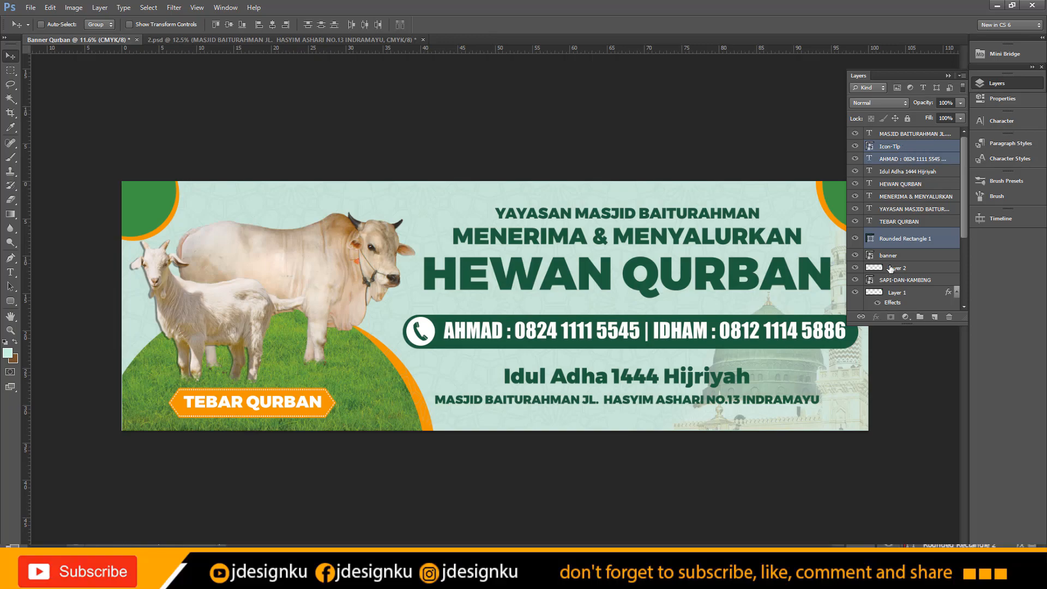
key("ctrl+g")
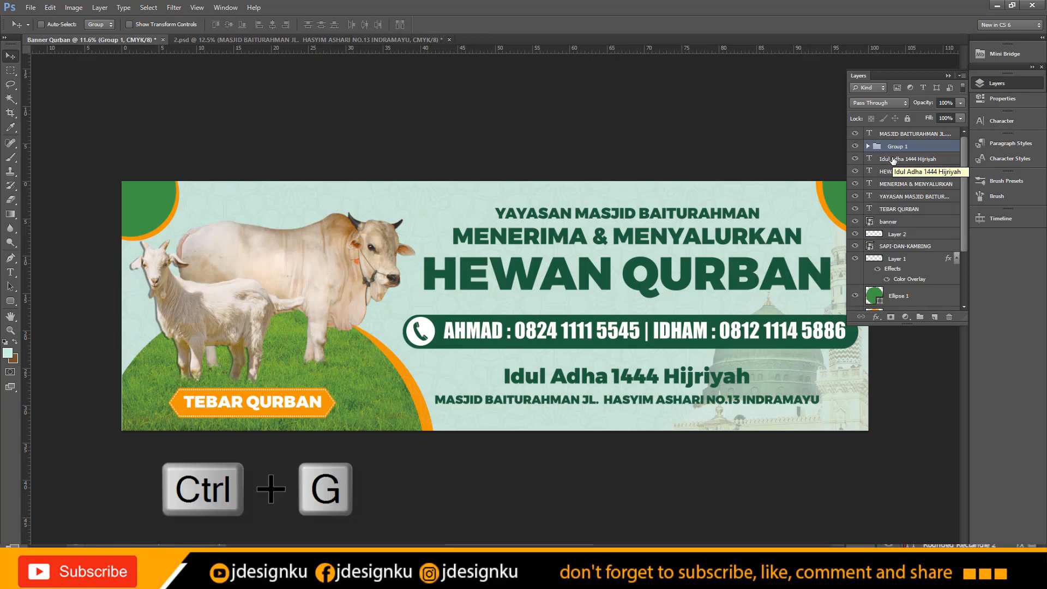
left_click(856, 146)
left_click(855, 146)
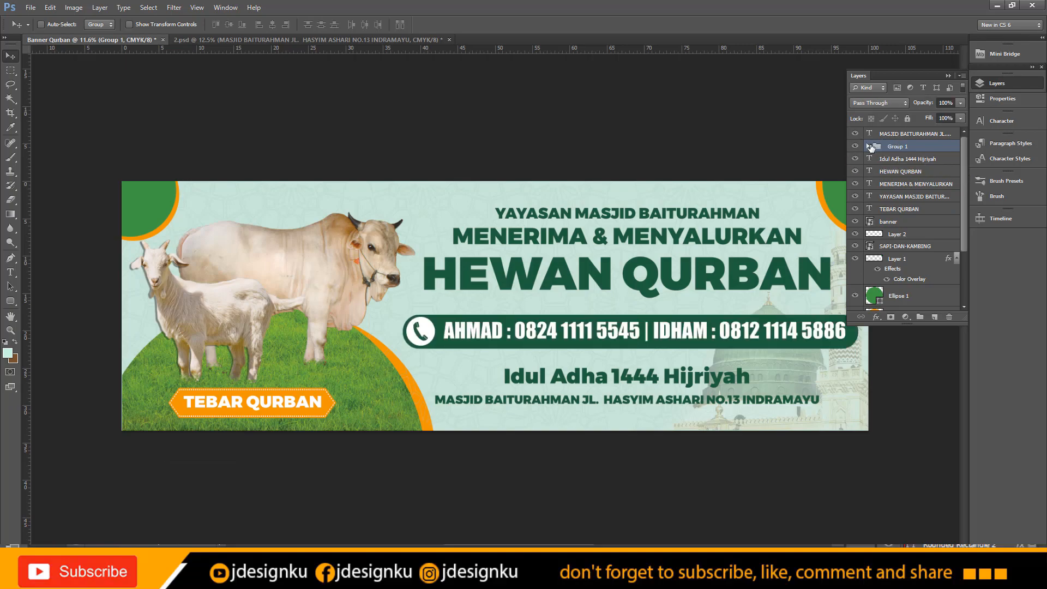
Step: Expand the new group and nudge its contact line slightly down within the bar
left_click(868, 146)
left_click(910, 173)
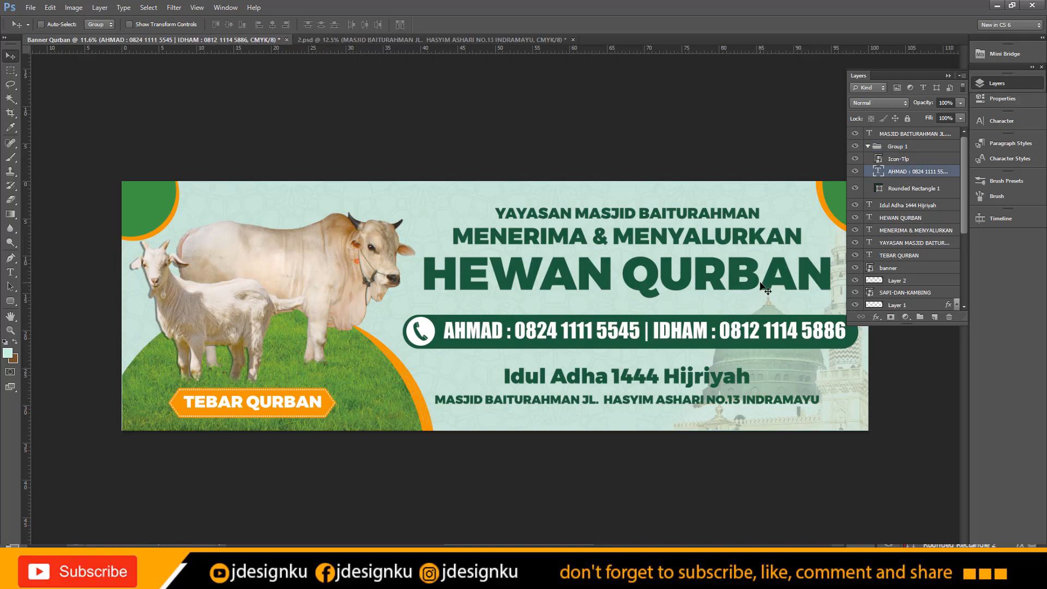
key("shift+Down")
key("shift+Down")
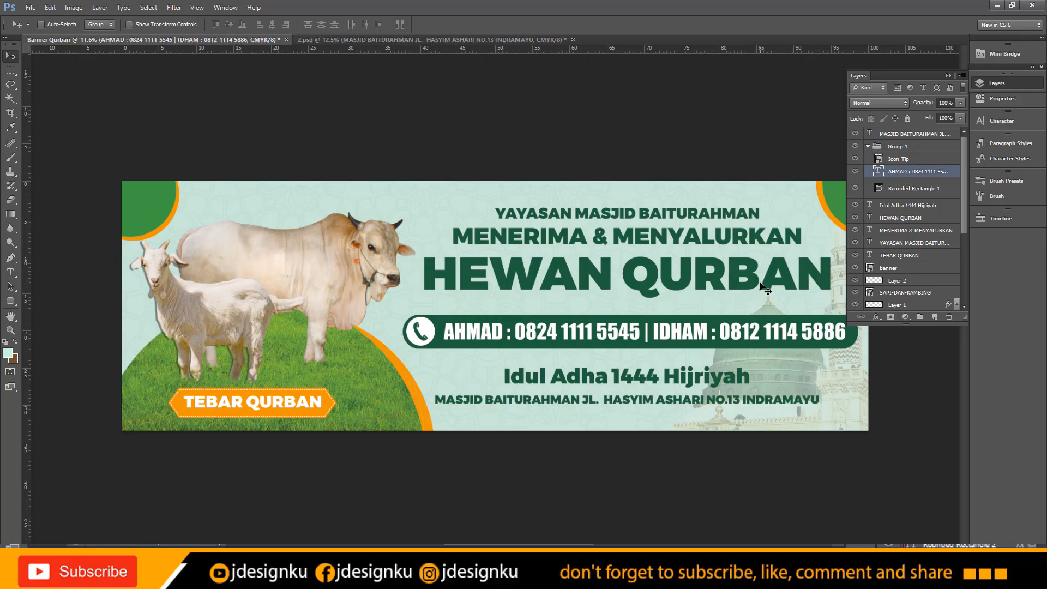
Step: Duplicate the green rounded bar and recolour the lower copy orange (f89520), sampled from the corner ring
left_click(912, 191)
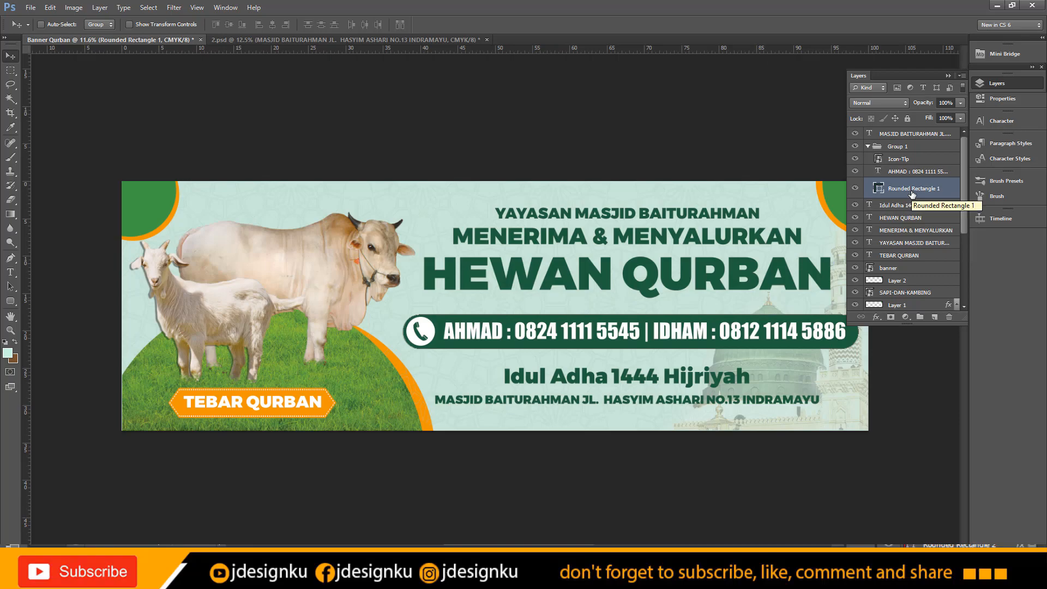
key("ctrl+j")
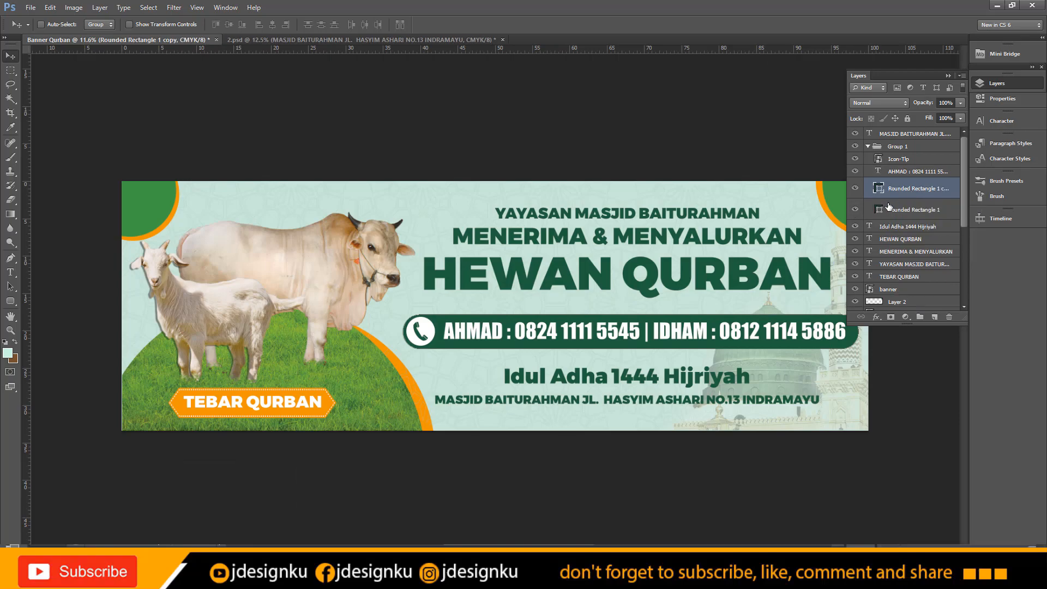
double_click(880, 210)
left_click(175, 206)
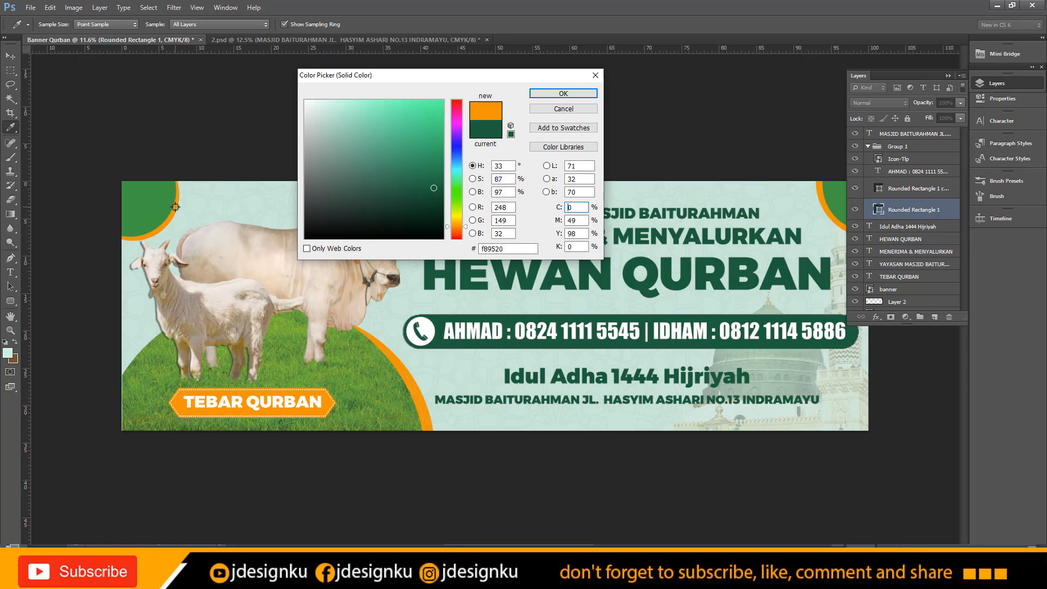
left_click(551, 93)
Step: Nudge the orange bar slightly down so it forms an edge beneath the green bar
key("shift+Down")
key("shift+Down")
key("shift+Down")
key("shift+Down")
key("shift+Down")
key("shift+Down")
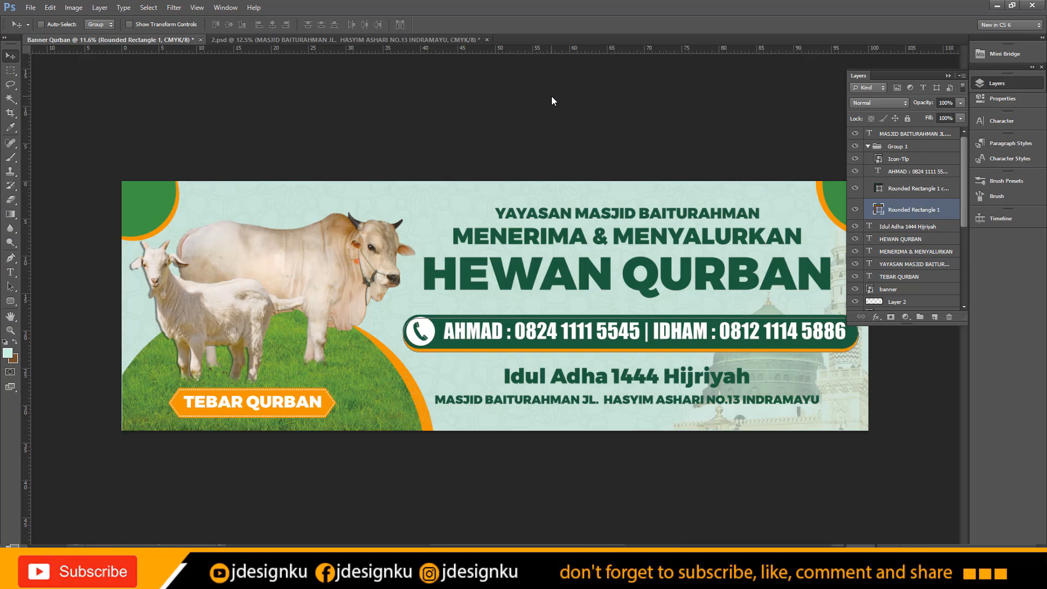
Step: Move the contact bar group directly under HEWAN QURBAN and scale it to about 90.4% to match the heading's width
left_click(869, 147)
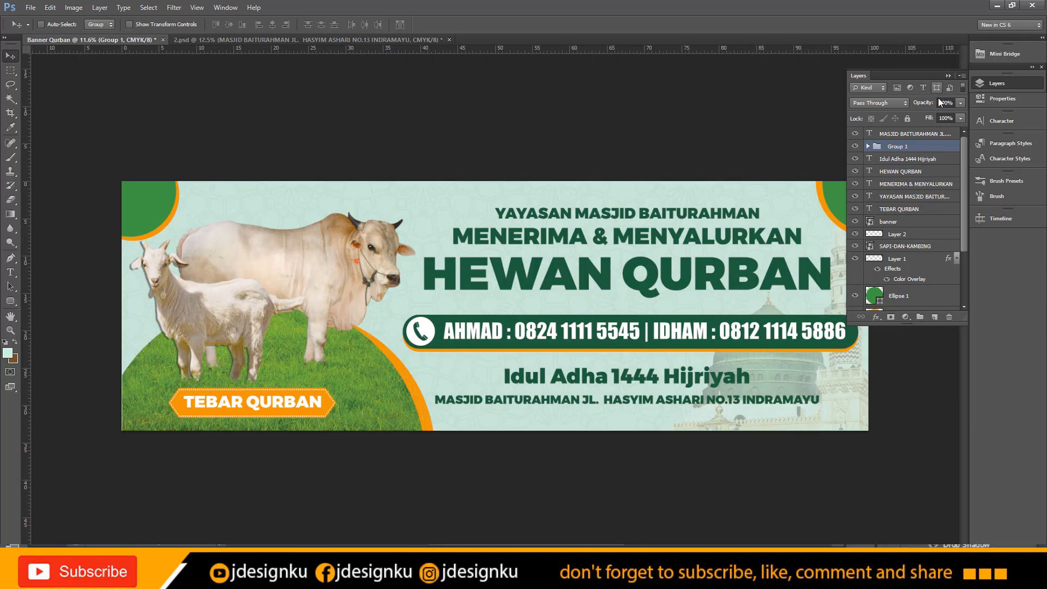
left_click(949, 76)
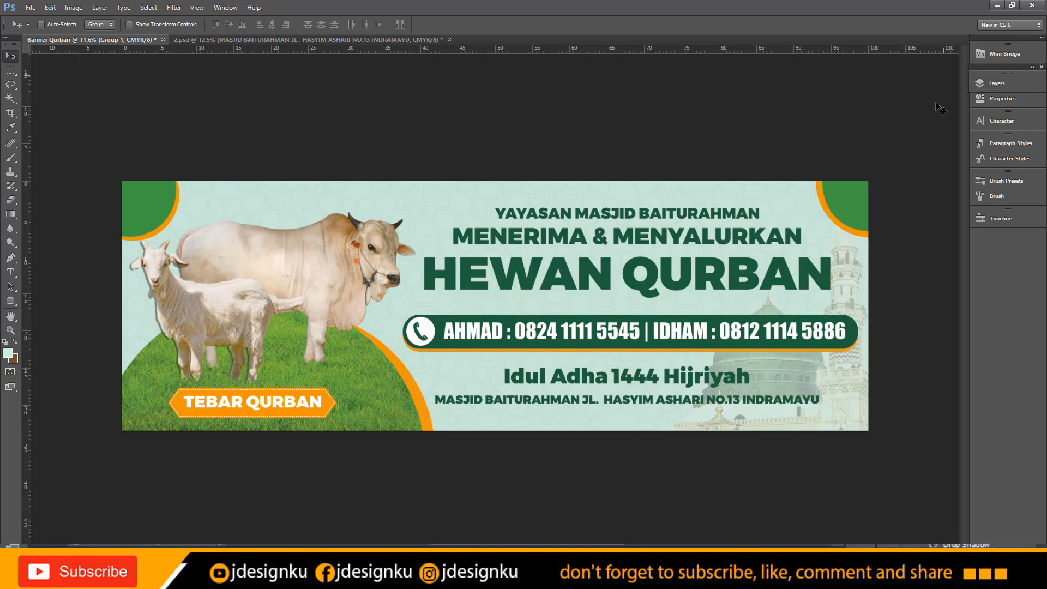
left_click(982, 84)
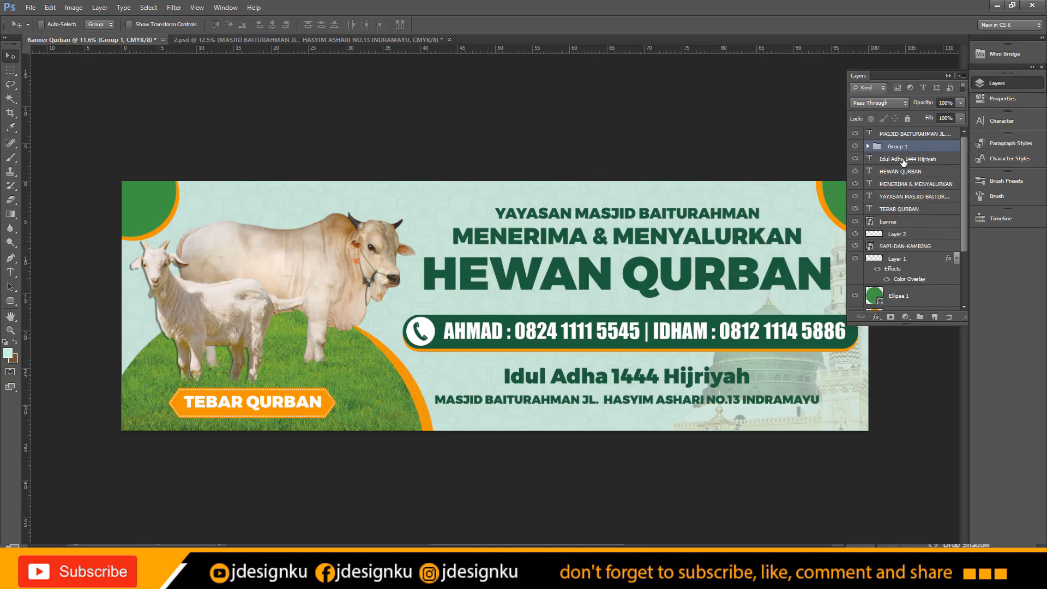
key("ctrl+t")
left_click_drag(466, 333, 485, 311)
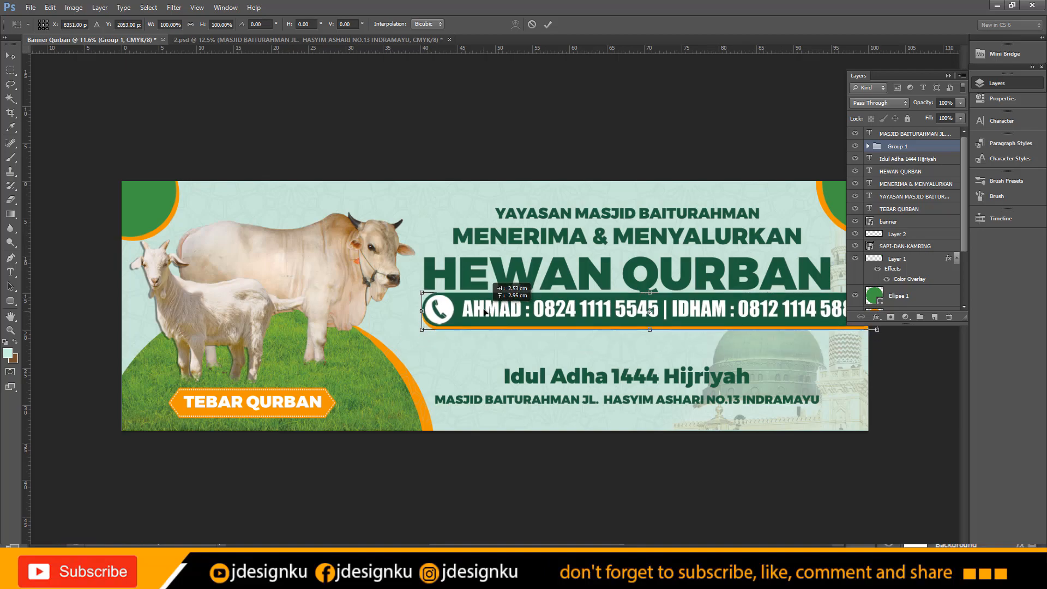
left_click(948, 76)
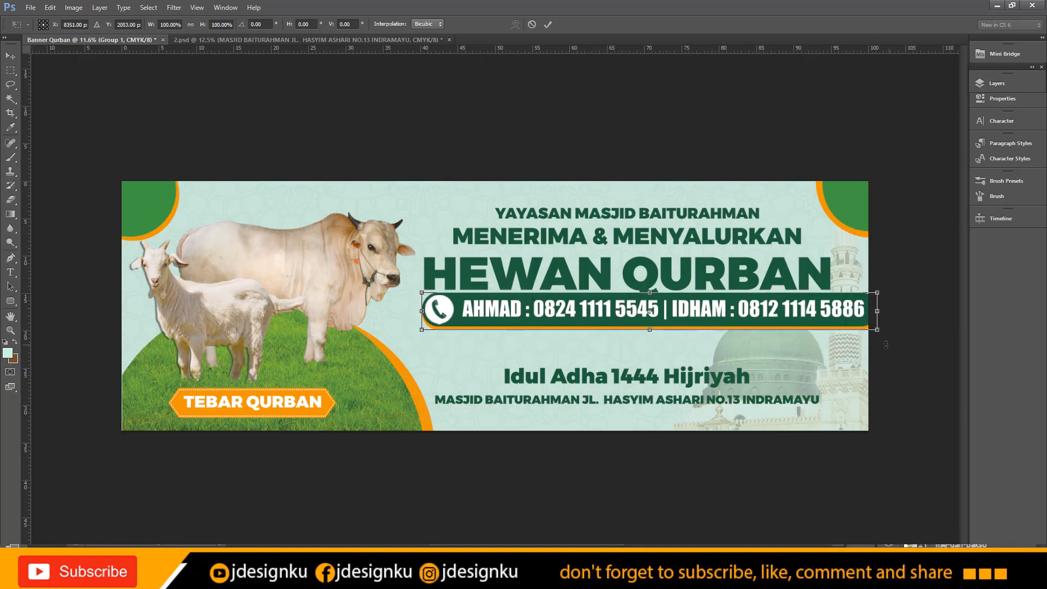
left_click_drag(877, 330, 833, 333)
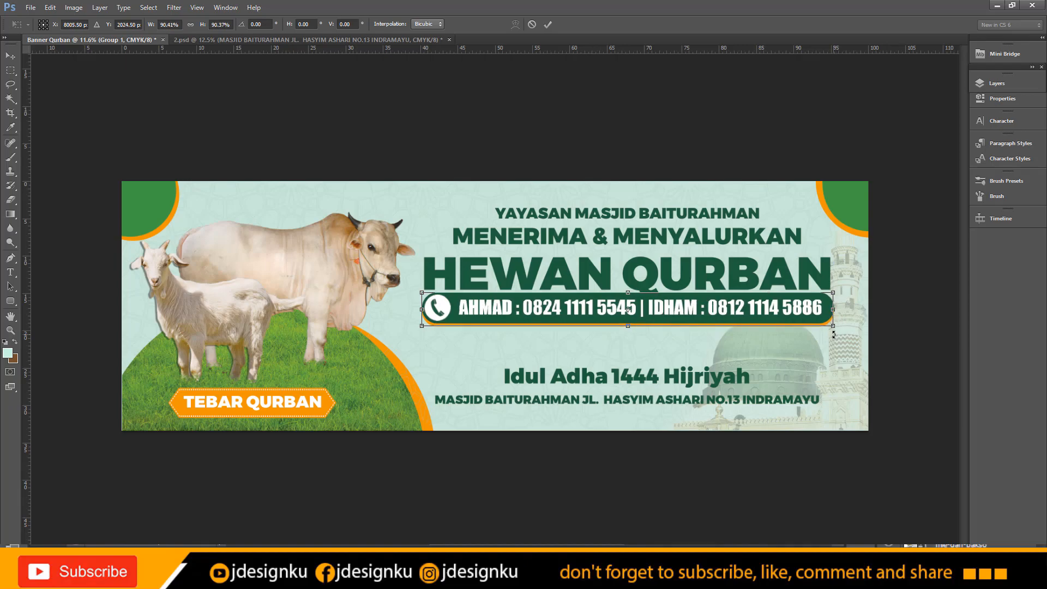
key("Return")
Step: Nudge the contact bar group down to leave a gap below the HEWAN QURBAN heading
key("shift+Down")
key("shift+Down")
key("shift+Down")
key("shift+Down")
key("shift+Down")
key("shift+Down")
key("shift+Down")
key("shift+Down")
key("shift+Down")
key("shift+Down")
key("shift+Down")
key("shift+Down")
key("shift+Down")
key("shift+Down")
key("shift+Down")
key("shift+Down")
key("shift+Down")
key("shift+Down")
key("shift+Down")
key("shift+Down")
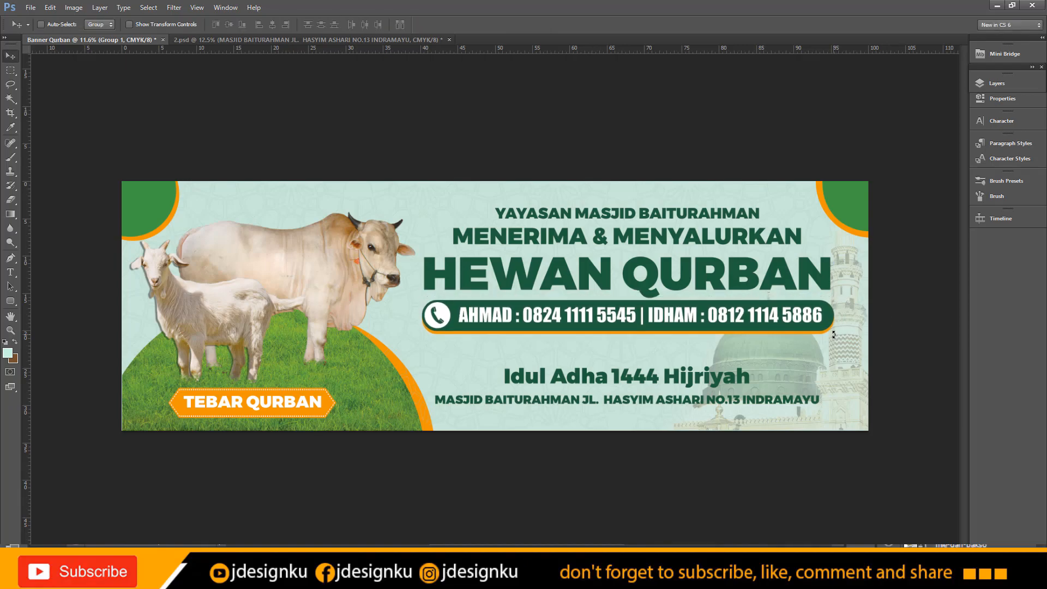
key("shift+Down")
key("shift+Down")
key("shift+Down")
key("shift+Down")
key("shift+Down")
key("shift+Down")
key("shift+Down")
key("shift+Down")
key("shift+Down")
key("shift+Down")
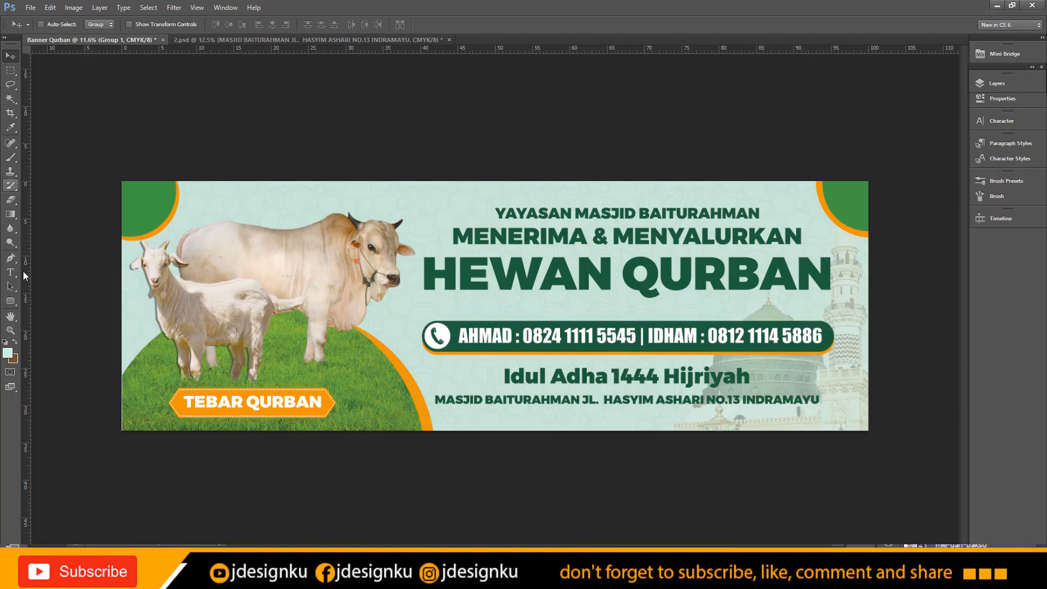
Step: Draw a thin rounded rectangle about 3254 by 61 px beneath the HEWAN half of the heading
left_click(13, 308)
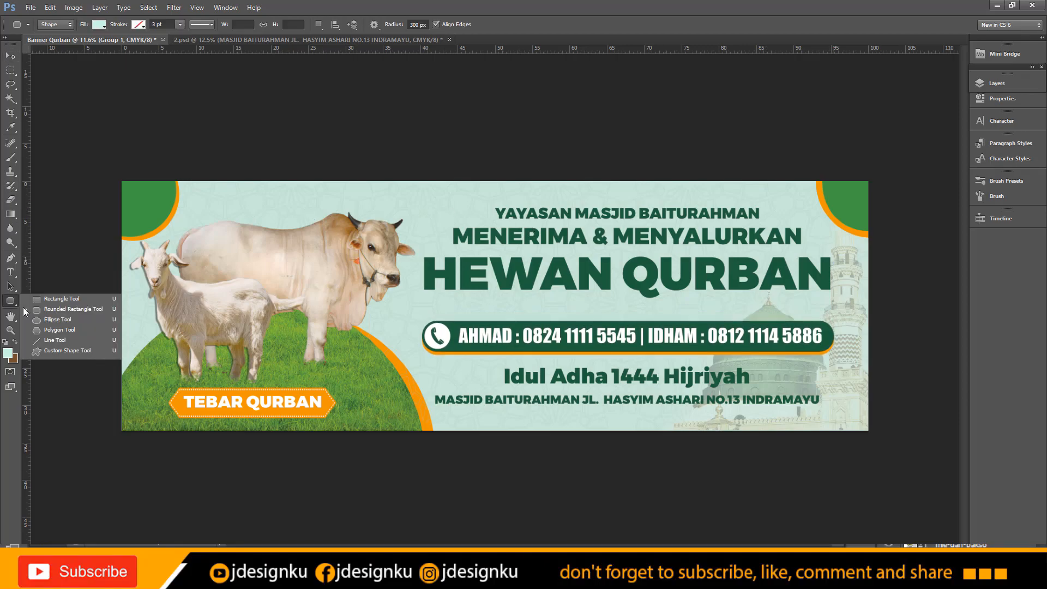
left_click(72, 310)
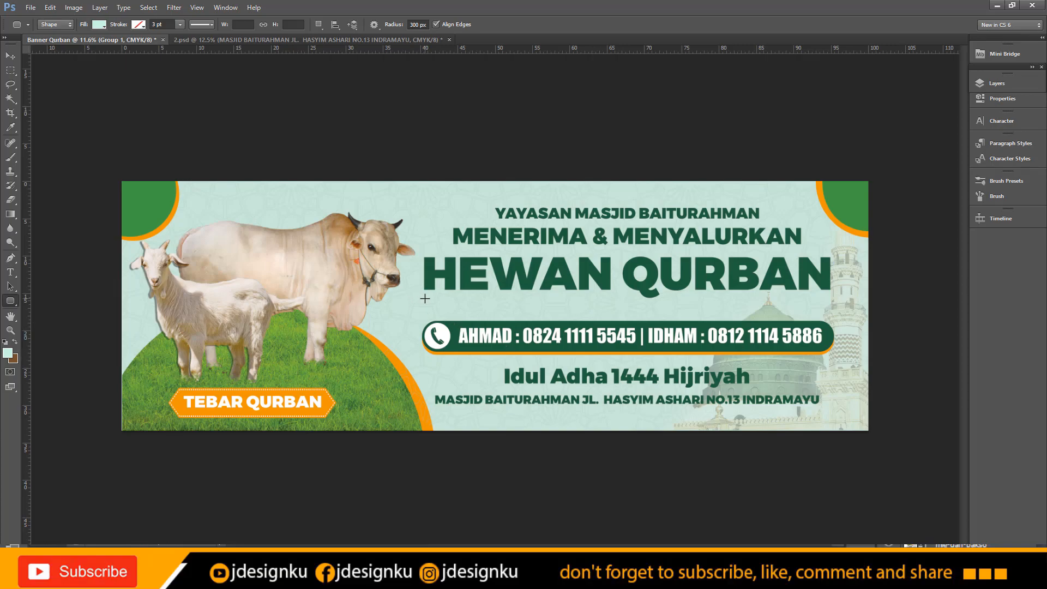
left_click_drag(425, 298, 630, 303)
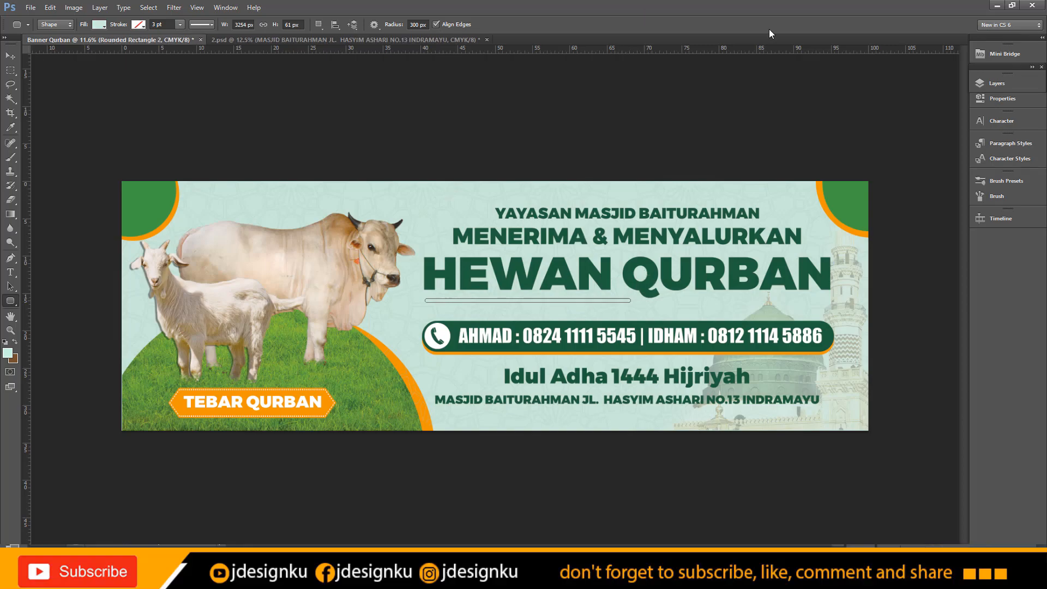
Step: Fill the thin rounded line with dark green (065e3d) sampled from the heading text
left_click(1005, 83)
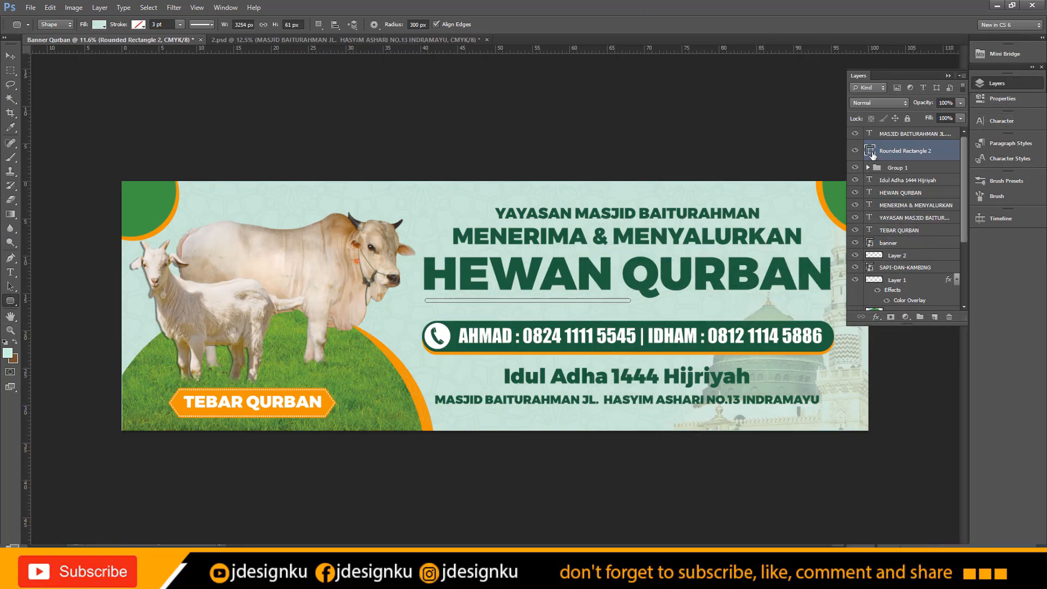
double_click(873, 155)
left_click(498, 270)
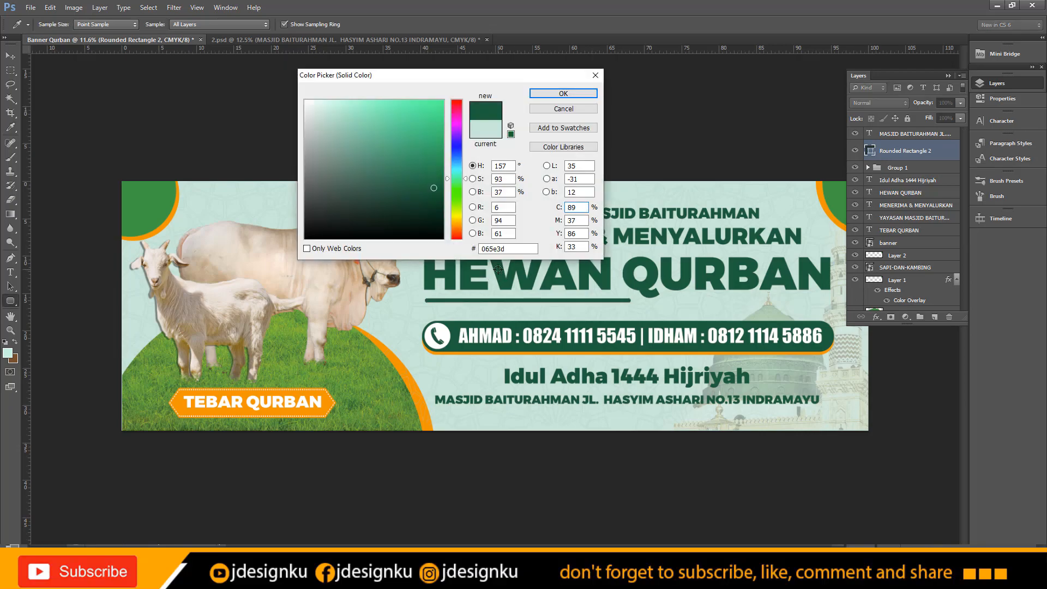
key("Return")
Step: Duplicate the green line and place the copy level beside it, beneath QURBAN
key("v")
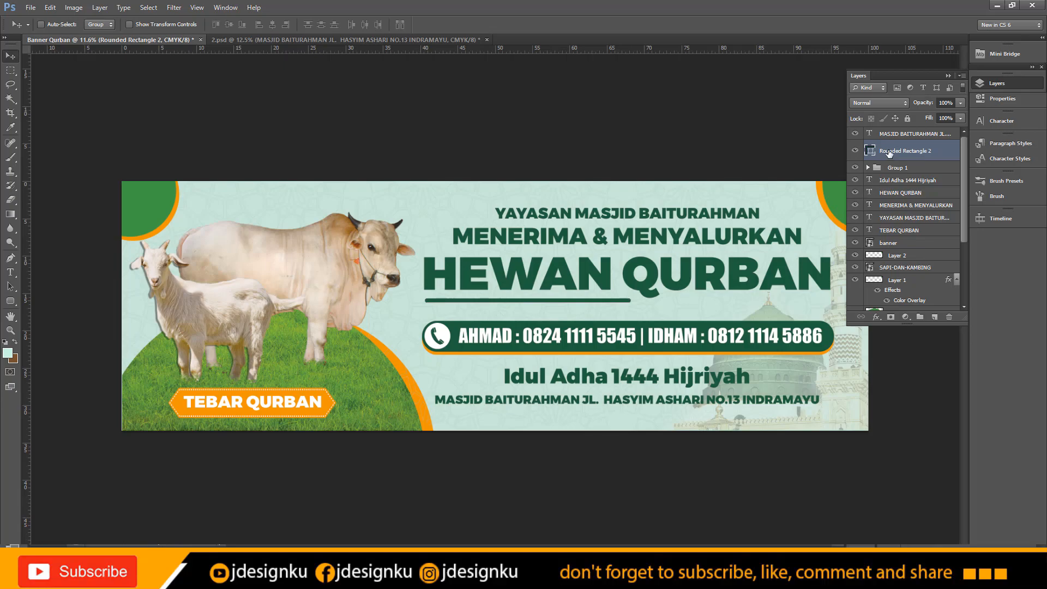
key("ctrl+j")
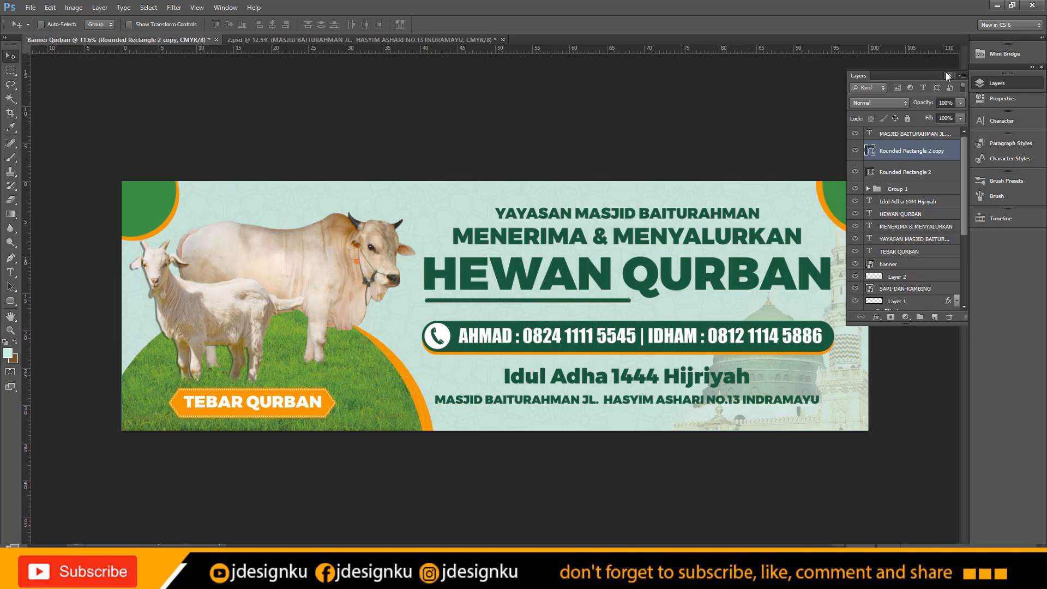
left_click(947, 75)
left_click_drag(492, 302, 716, 302)
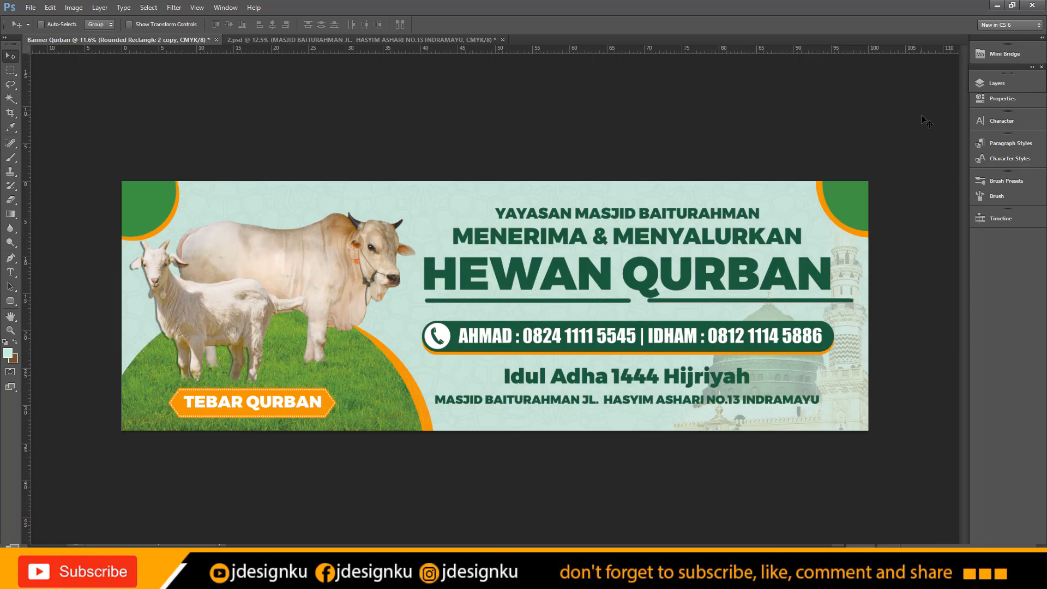
Step: Select both green lines and narrow them together to end at the heading's right edge
left_click(997, 83)
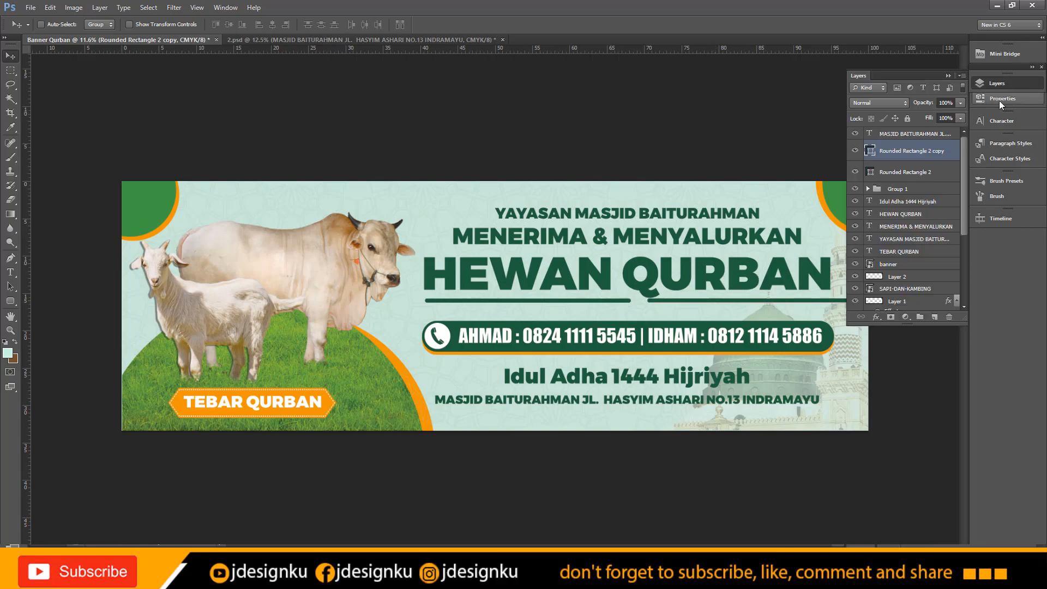
left_click(929, 173, "shift")
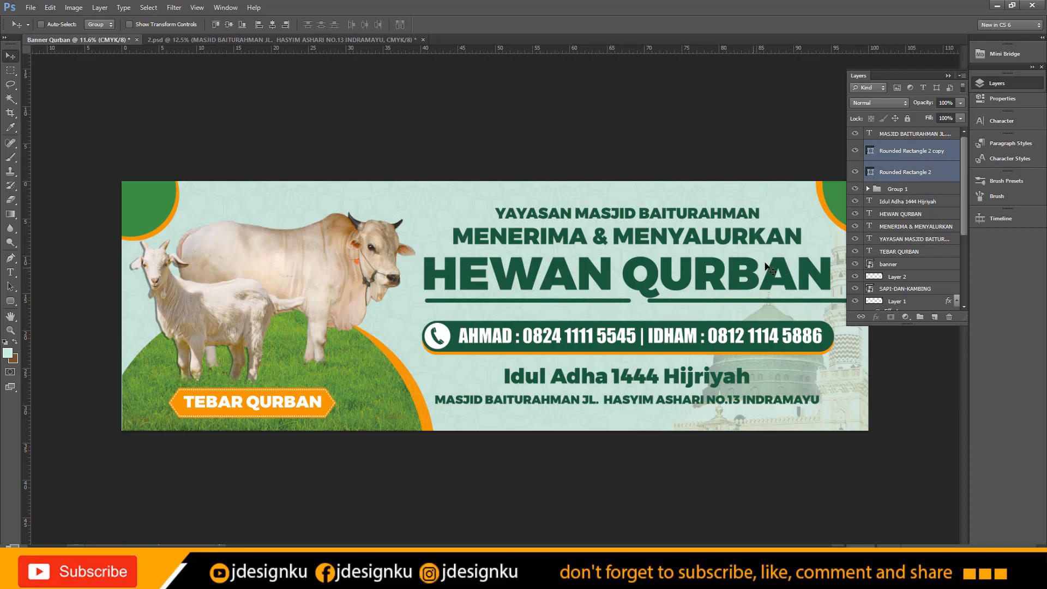
key("ctrl+t")
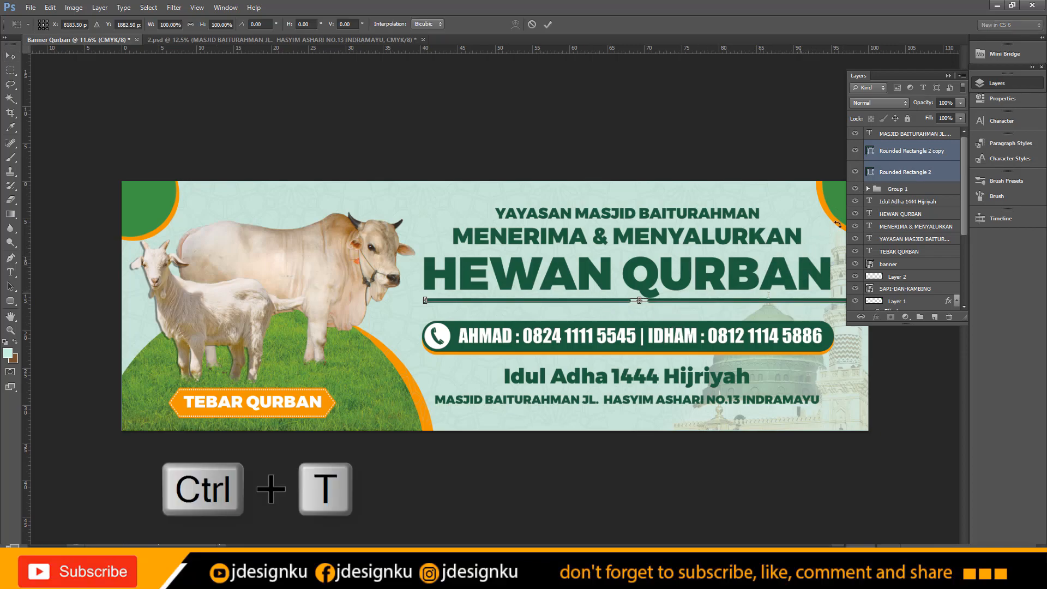
left_click(949, 76)
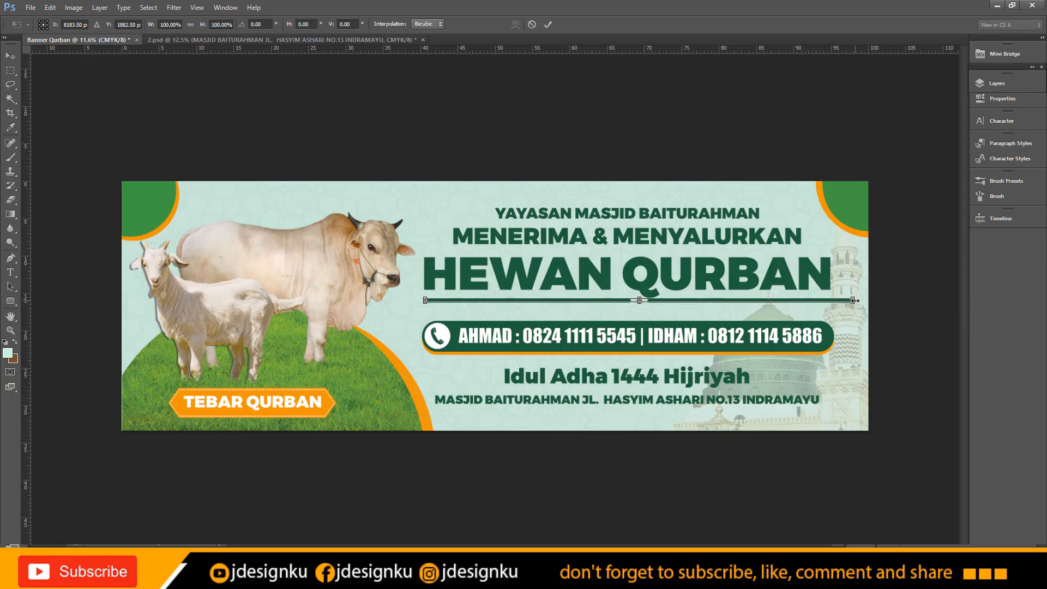
left_click_drag(854, 300, 830, 301)
key("Return")
Step: Nudge both green lines down to sit between the heading and the contact bar
key("shift+Down")
key("shift+Down")
key("shift+Down")
key("shift+Down")
key("shift+Down")
key("shift+Down")
key("shift+Down")
key("shift+Down")
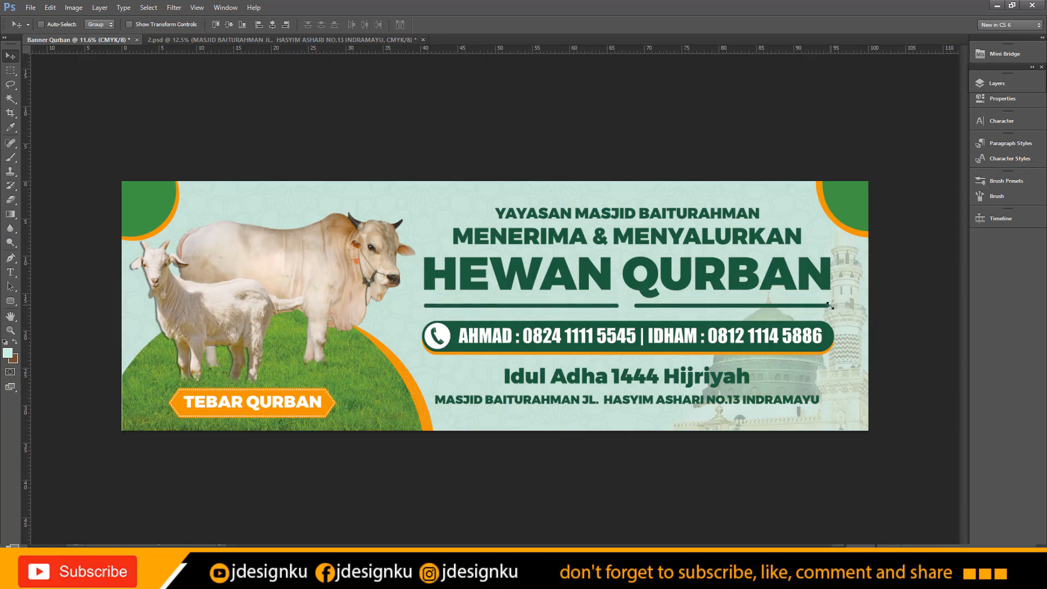
Step: Stretch both green lines slightly to the right, closer to the contact bar's right end
scroll(866, 305, "up", 6)
left_click_drag(857, 301, 730, 293)
key("ctrl+t")
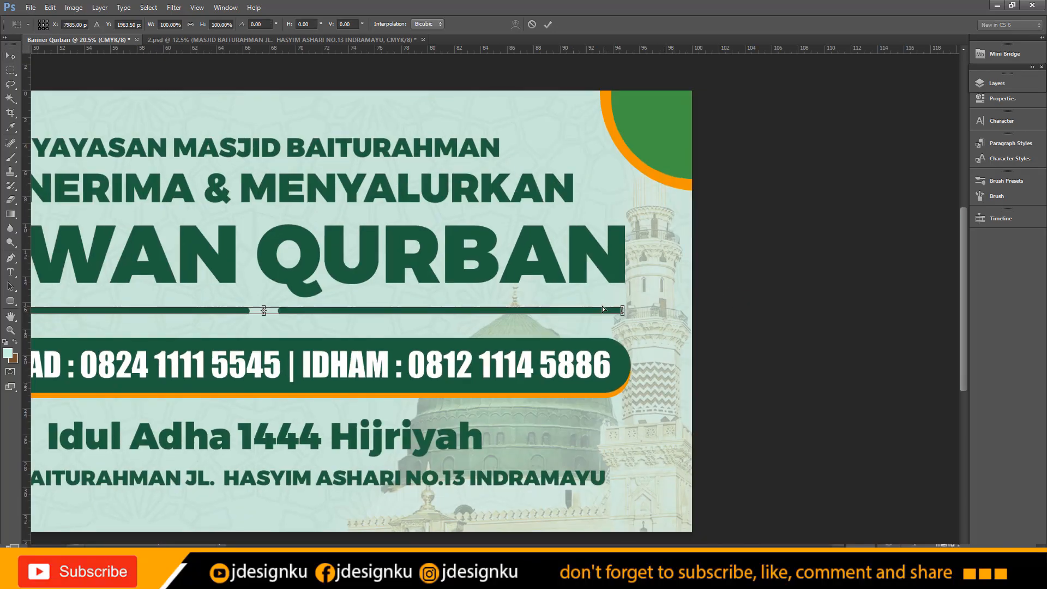
left_click_drag(622, 310, 629, 311)
key("Return")
scroll(630, 311, "down", 6)
scroll(655, 292, "up", 2)
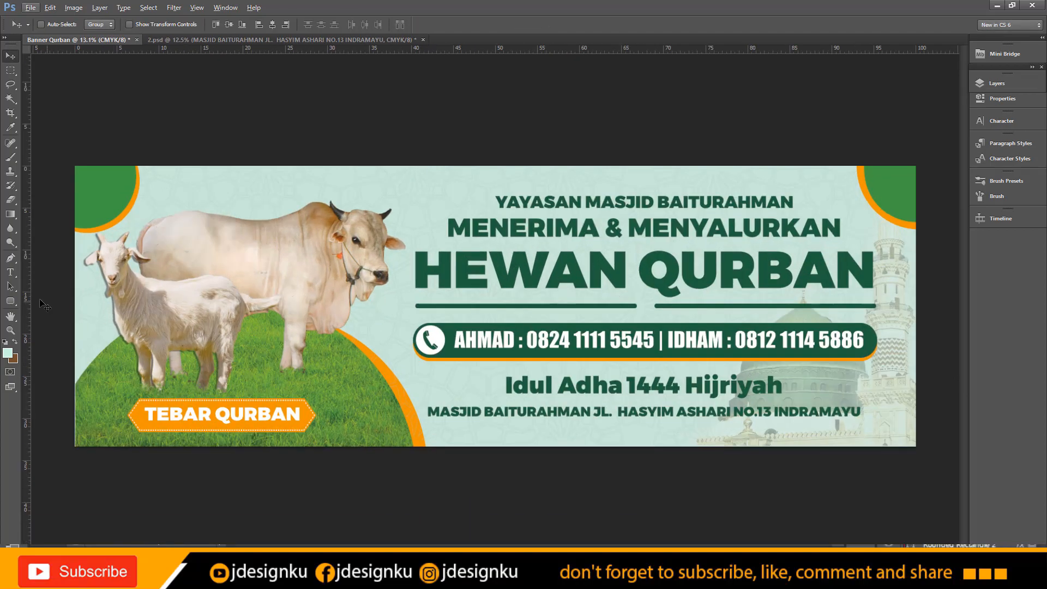
Step: Draw a small dark green circle about 124 px wide in the gap between the two lines
left_click(18, 305)
left_click(57, 319)
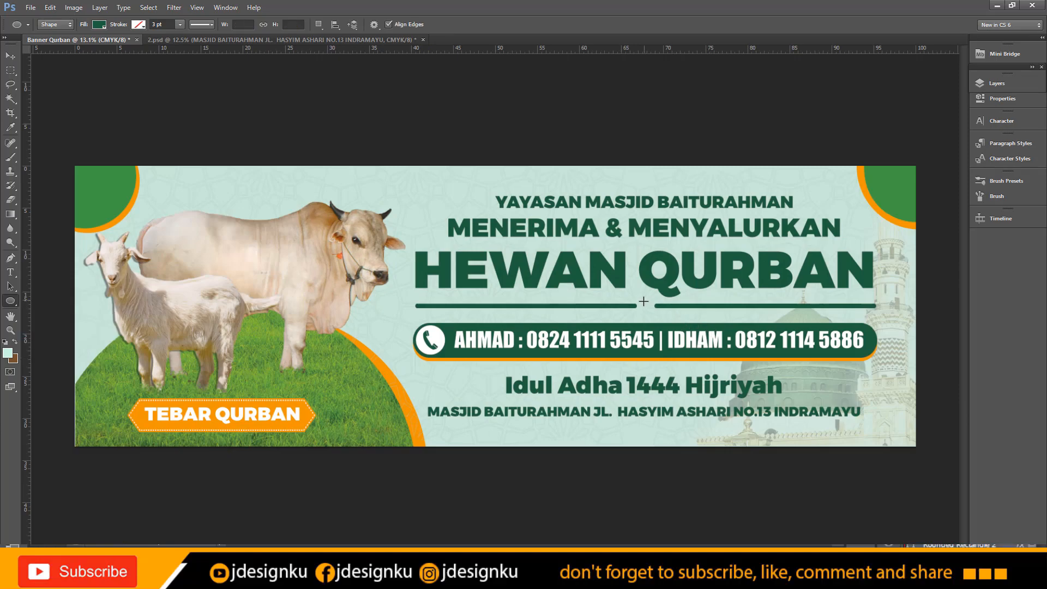
left_click_drag(648, 303, 652, 319)
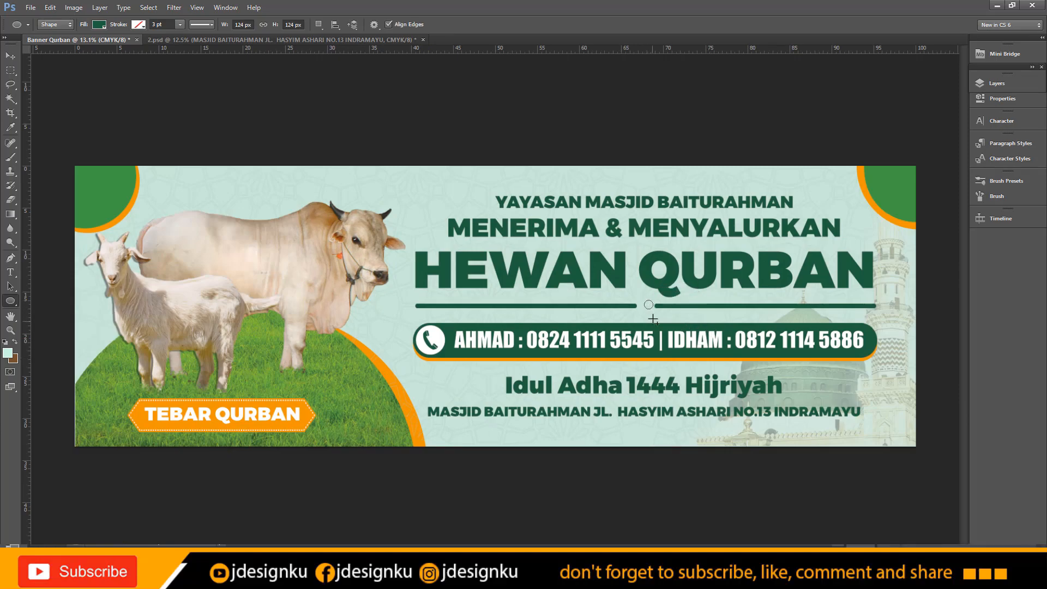
Step: Nudge the small green circle slightly left to centre it between the two lines
key("v")
scroll(694, 333, "up", 1)
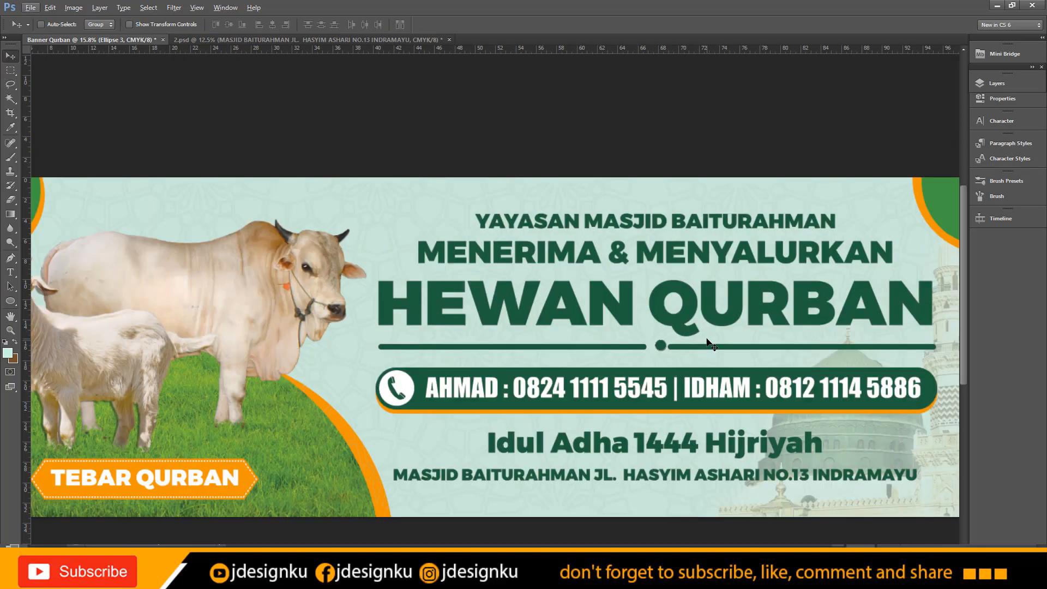
key("Left")
key("Left")
key("Down")
key("Left")
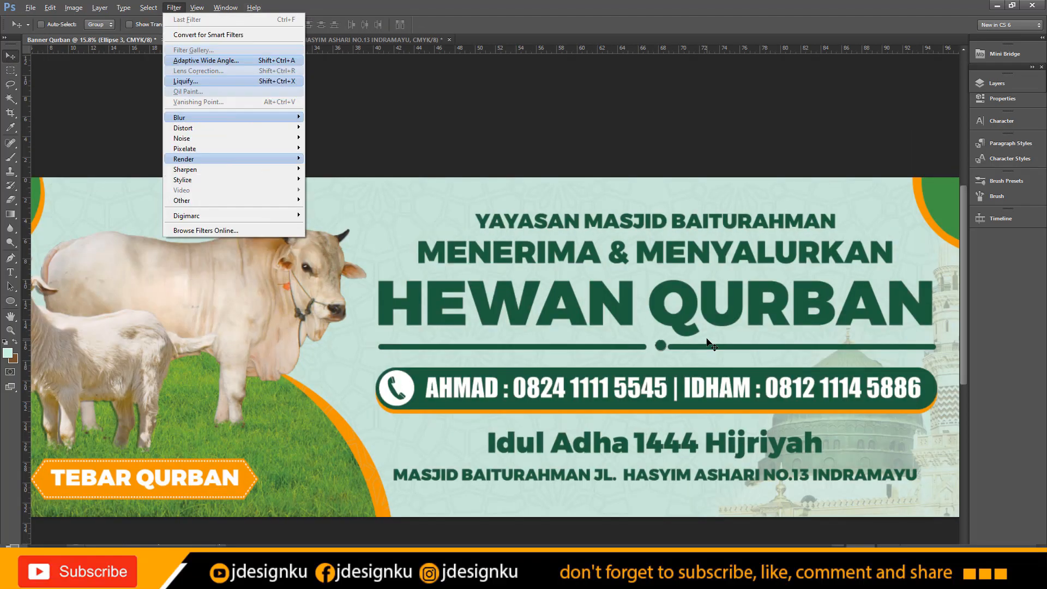
key("Escape")
key("Escape")
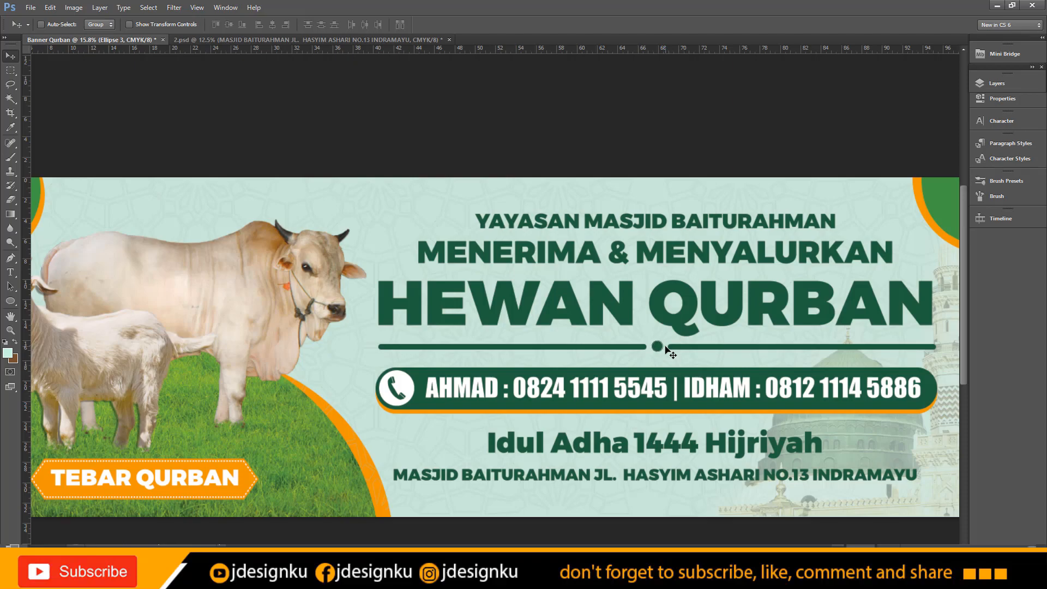
Step: Change the font of the "Idul Adha 1444 Hijriyah" line to Lobster
scroll(604, 324, "down", 12)
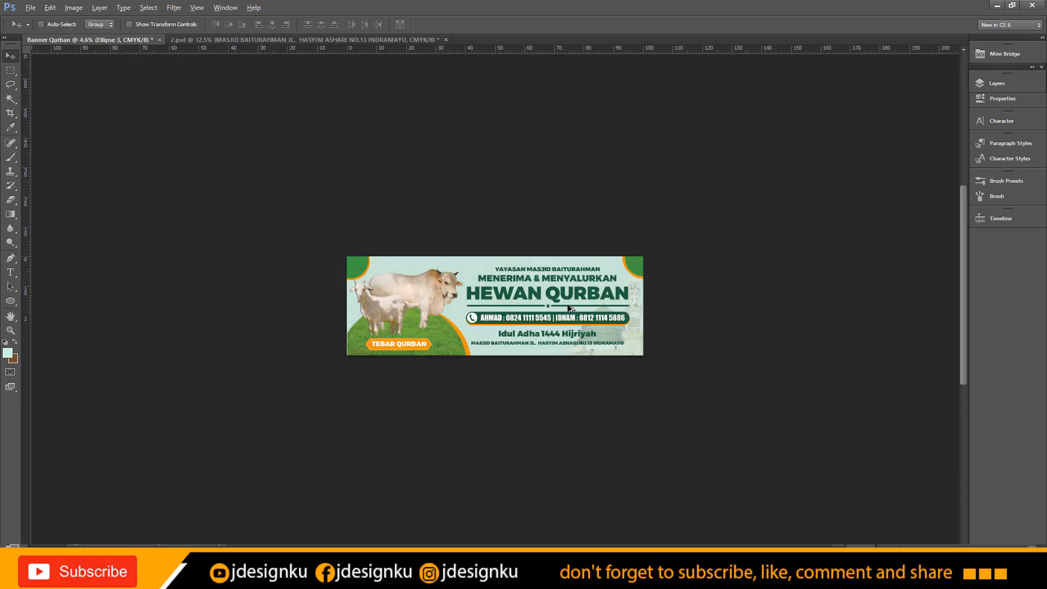
scroll(741, 306, "up", 5)
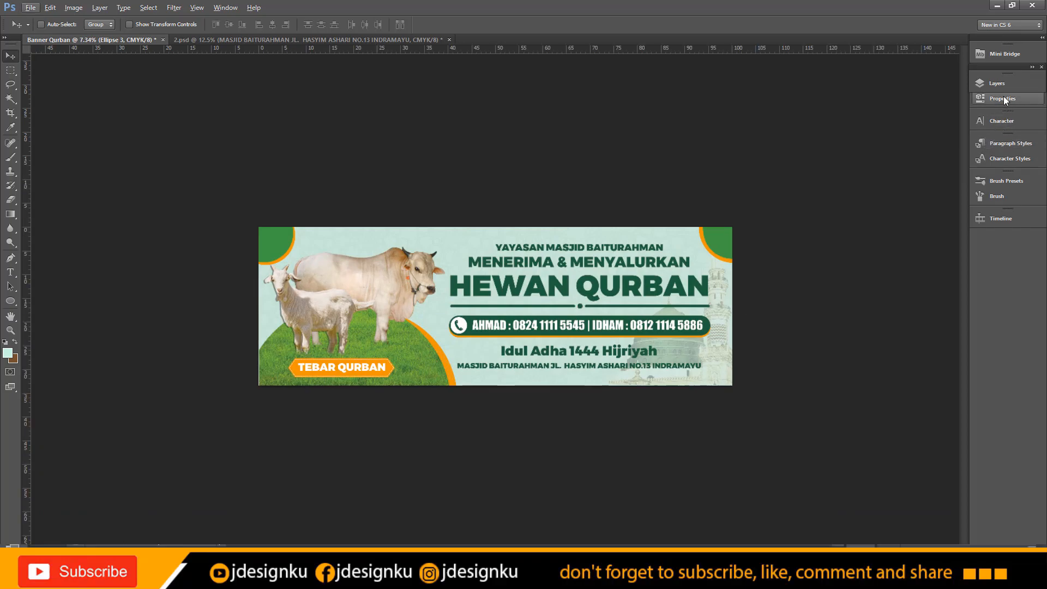
left_click(997, 84)
key("t")
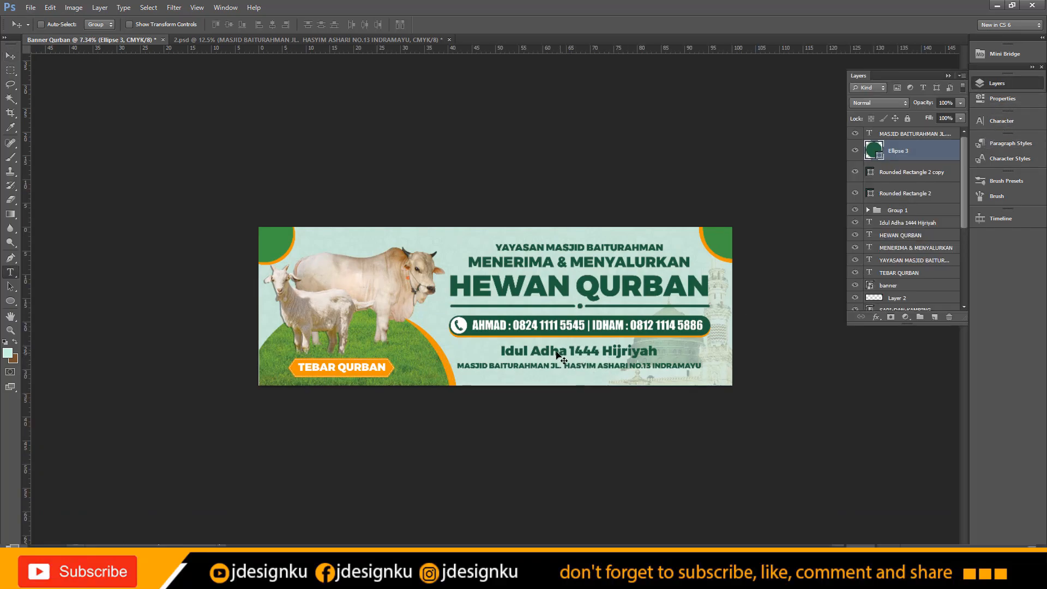
triple_click(561, 354)
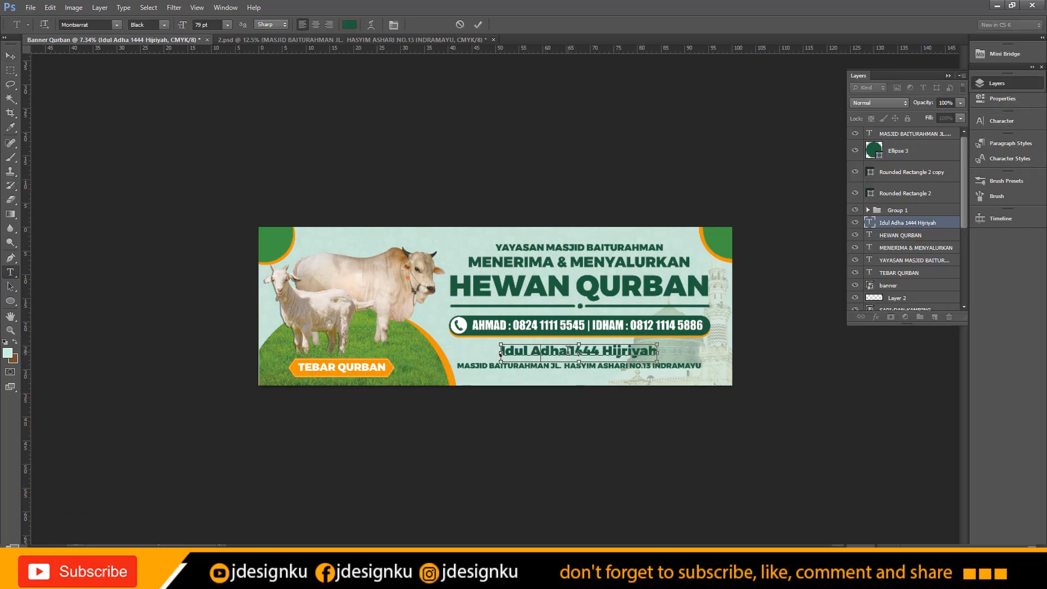
left_click(95, 22)
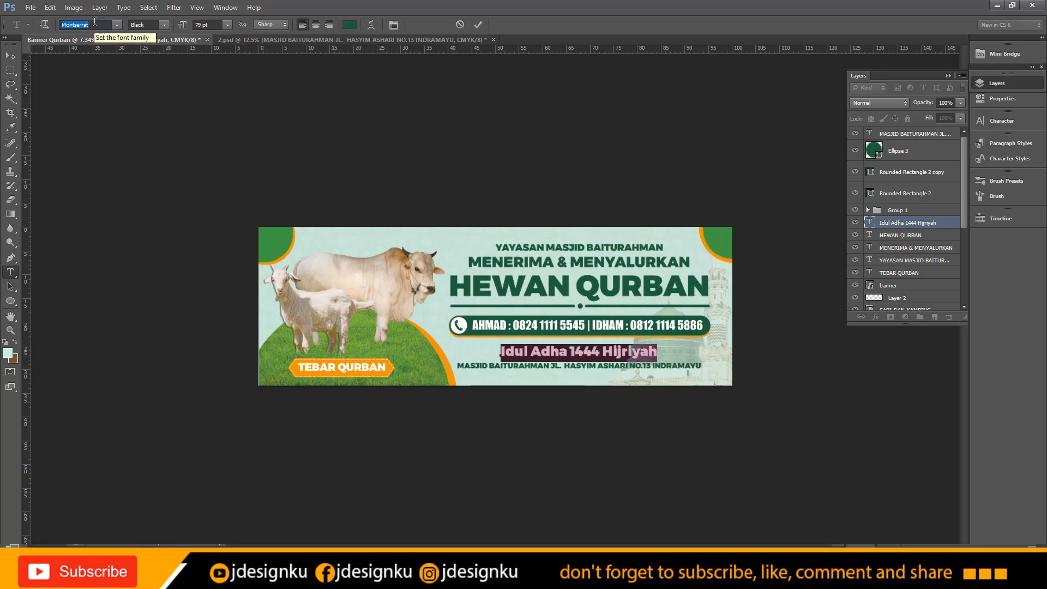
type("Lobster")
key("Return")
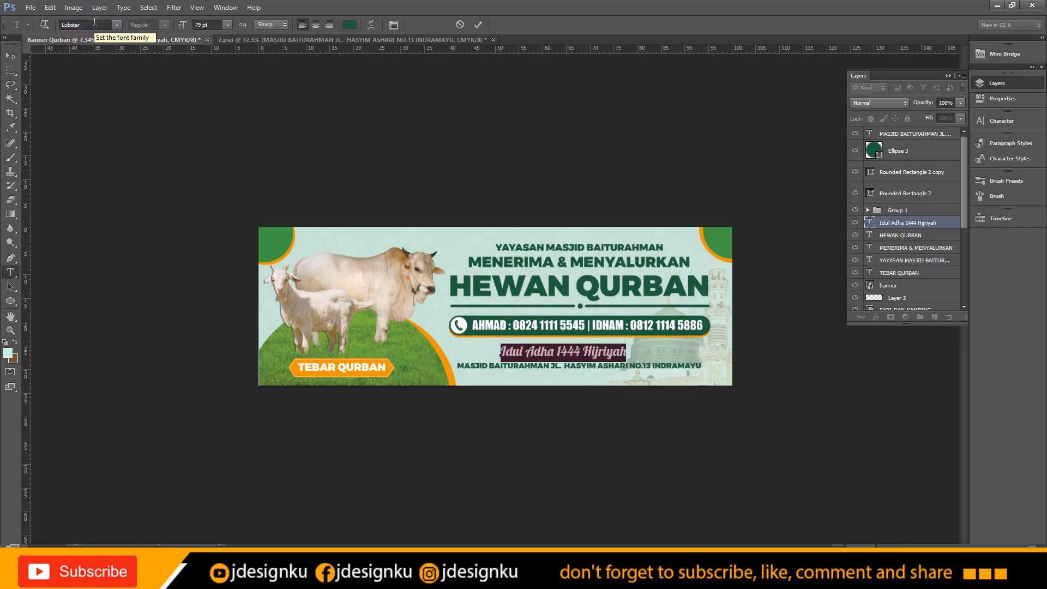
Step: Move the "Idul Adha 1444 Hijriyah" line slightly right to sit roughly centred beneath the contact bar
left_click(11, 55)
scroll(627, 378, "up", 2)
left_click_drag(626, 378, 633, 368)
key("ctrl+a")
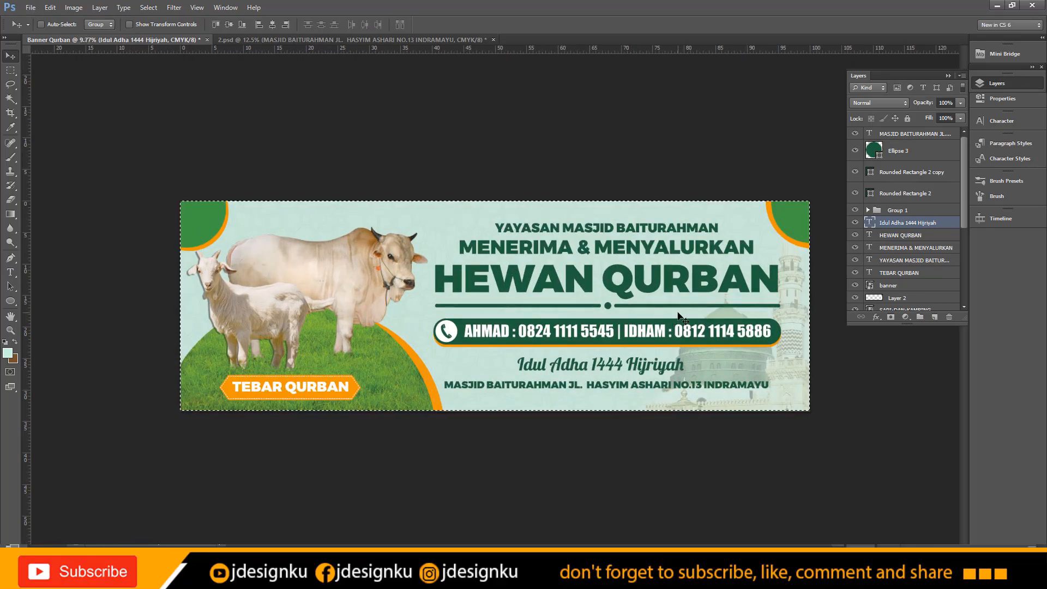
key("ctrl+d")
Step: Align the "Idul Adha 1444 Hijriyah" line by horizontal centres with the "YAYASAN MASJID BAITURAHMAN" line
right_click(662, 367)
left_click(709, 386)
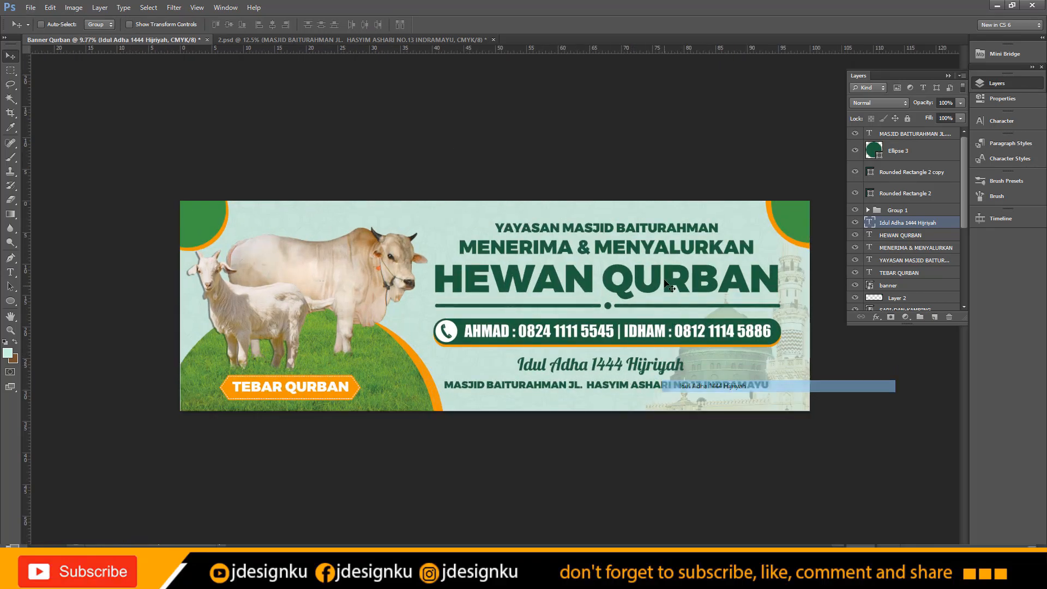
right_click(671, 229)
left_click(709, 245, "shift")
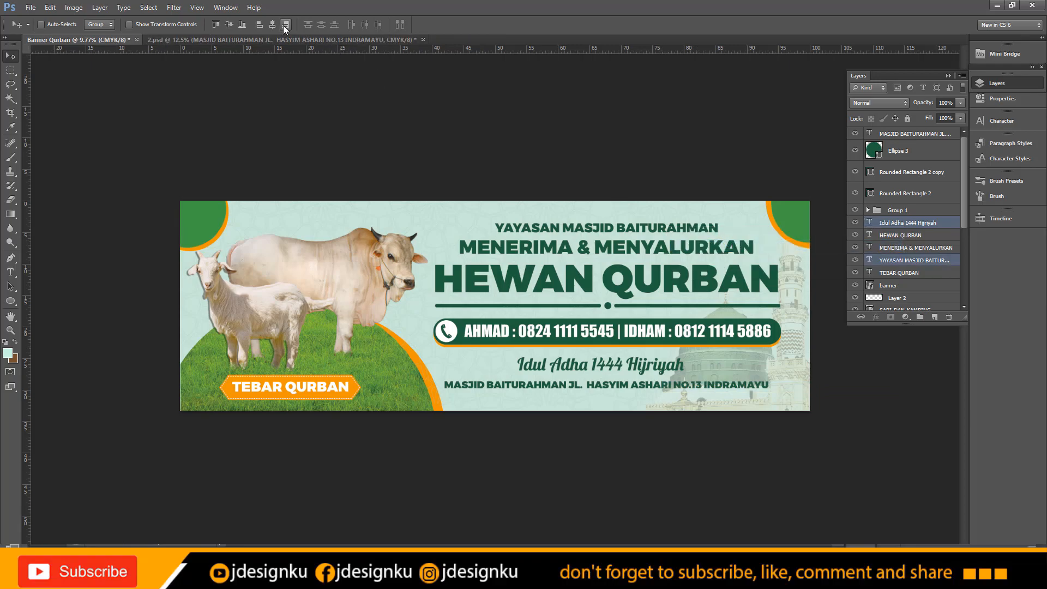
left_click(231, 25)
key("ctrl+z")
left_click(274, 25)
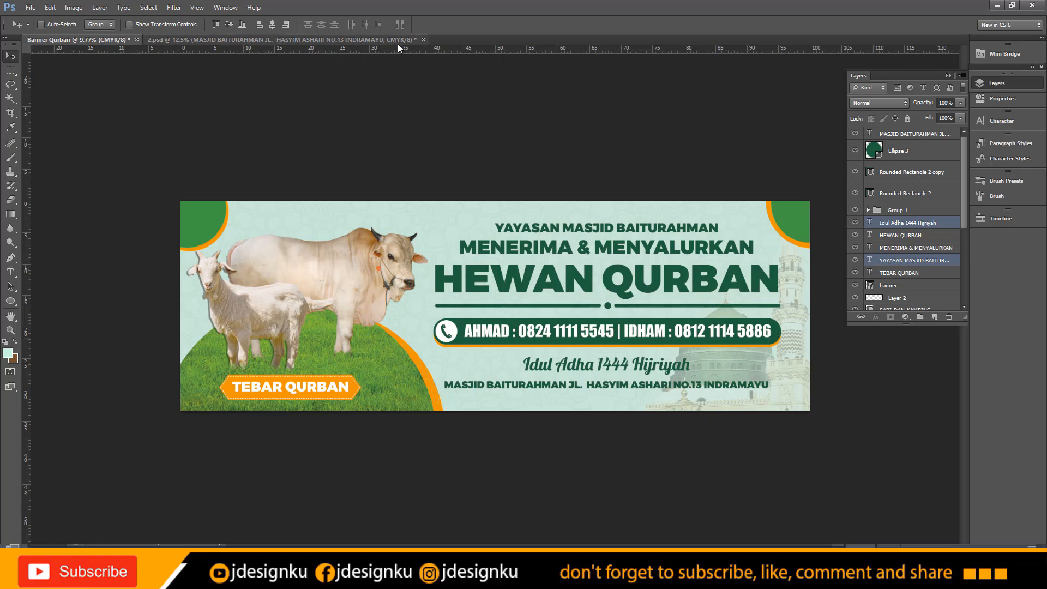
Step: Check the layout in 2.psd and move the "Idul Adha 1444 Hijriyah" line up to just below the divider in Banner Qurban
left_click(373, 41)
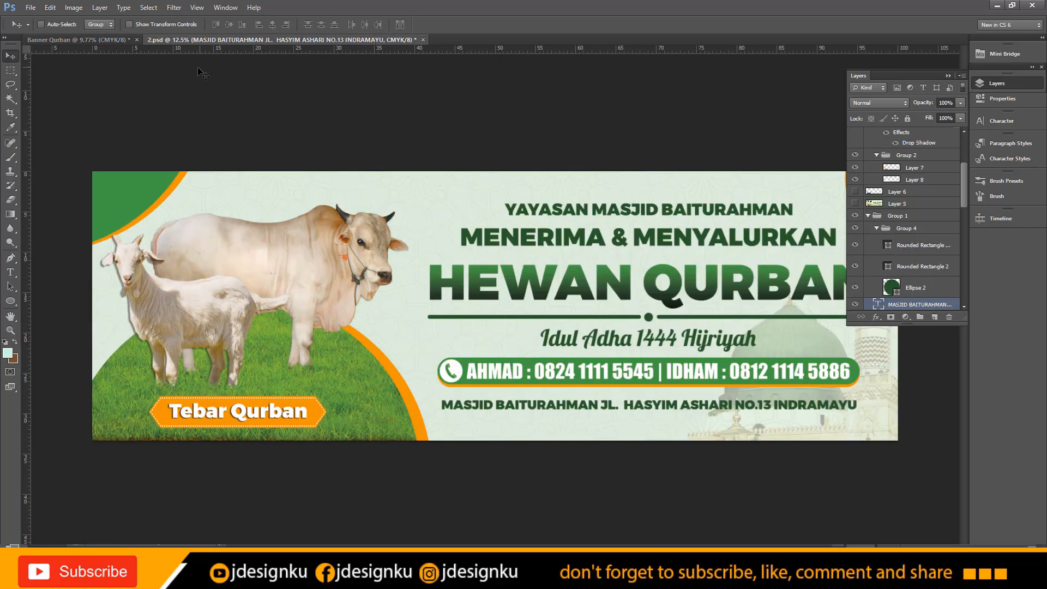
left_click(101, 40)
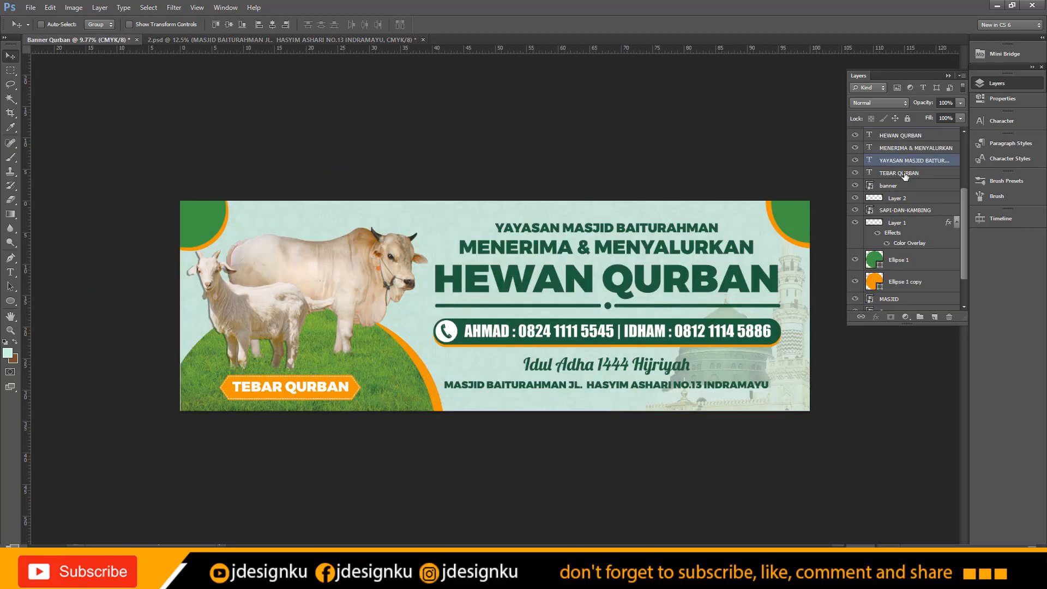
right_click(647, 367)
left_click(620, 354)
right_click(634, 366)
left_click(670, 385)
left_click_drag(670, 385, 673, 336)
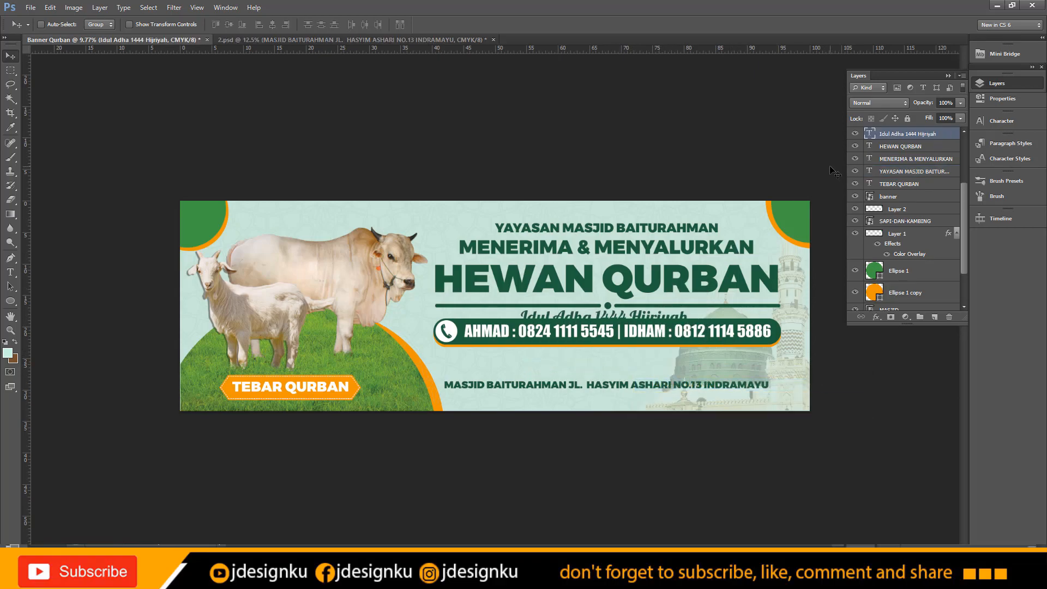
Step: Move the contact bar group down about 3.6 cm, to just above the address line
scroll(892, 180, "up", 3)
left_click(900, 161)
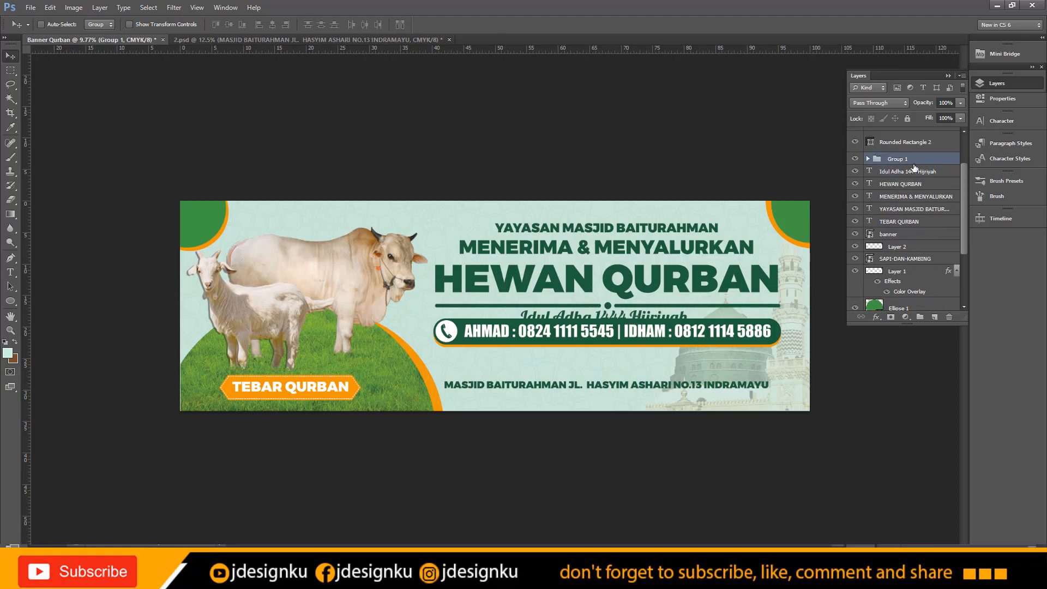
left_click_drag(616, 338, 617, 355)
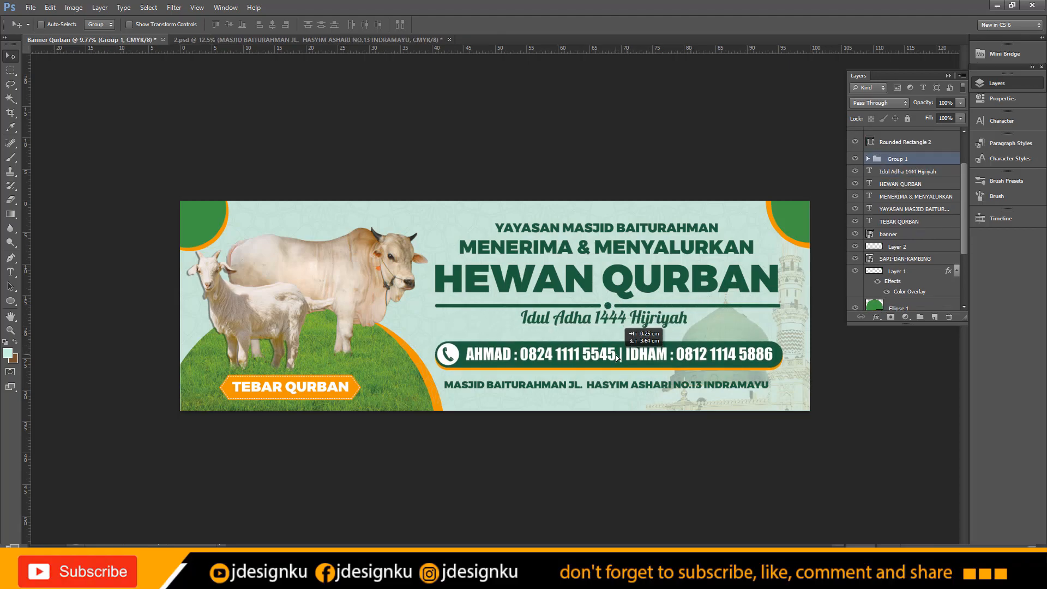
Step: Place the "Idul Adha 1444 Hijriyah" line in the gap between the divider and the contact bar
right_click(649, 318)
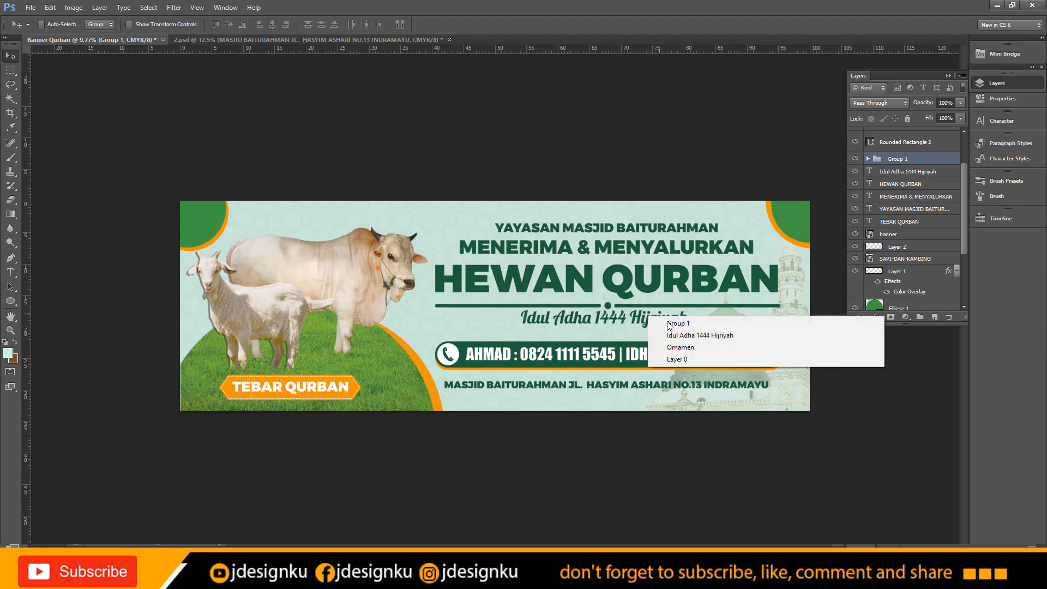
left_click(692, 336)
left_click_drag(658, 319, 658, 331)
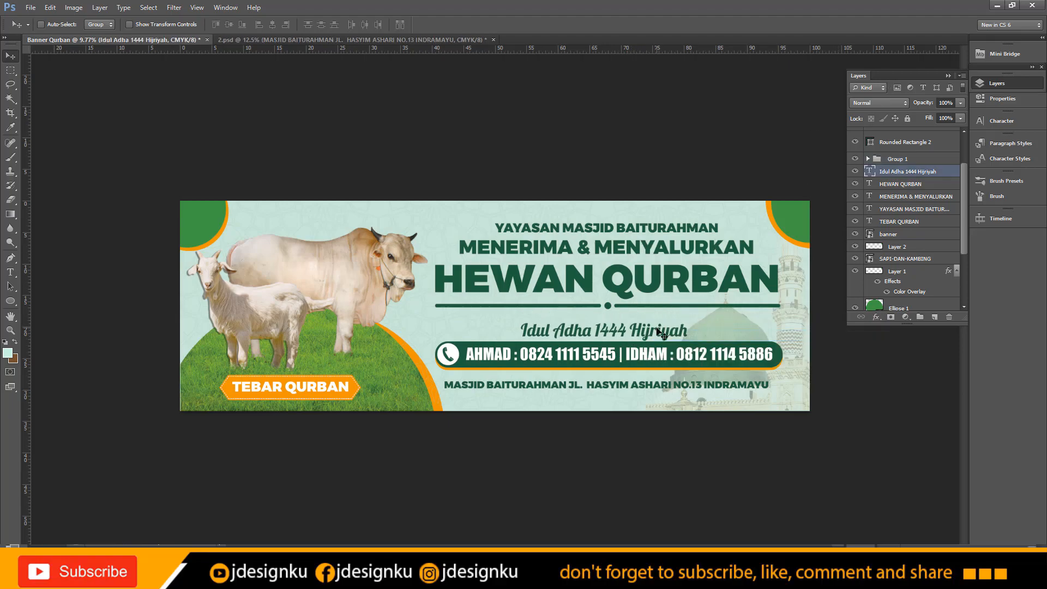
key("shift+Up")
key("shift+Up")
key("shift+Up")
key("shift+Up")
key("shift+Up")
key("shift+Up")
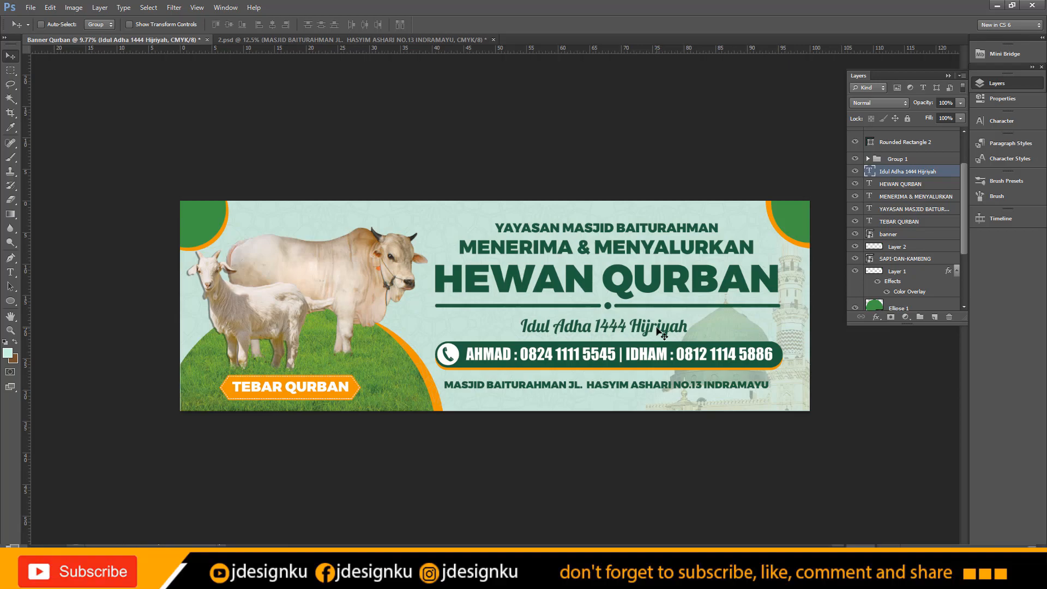
Step: Scale the address line at the banner's bottom up slightly so it extends to the contact bar's right end
right_click(582, 383)
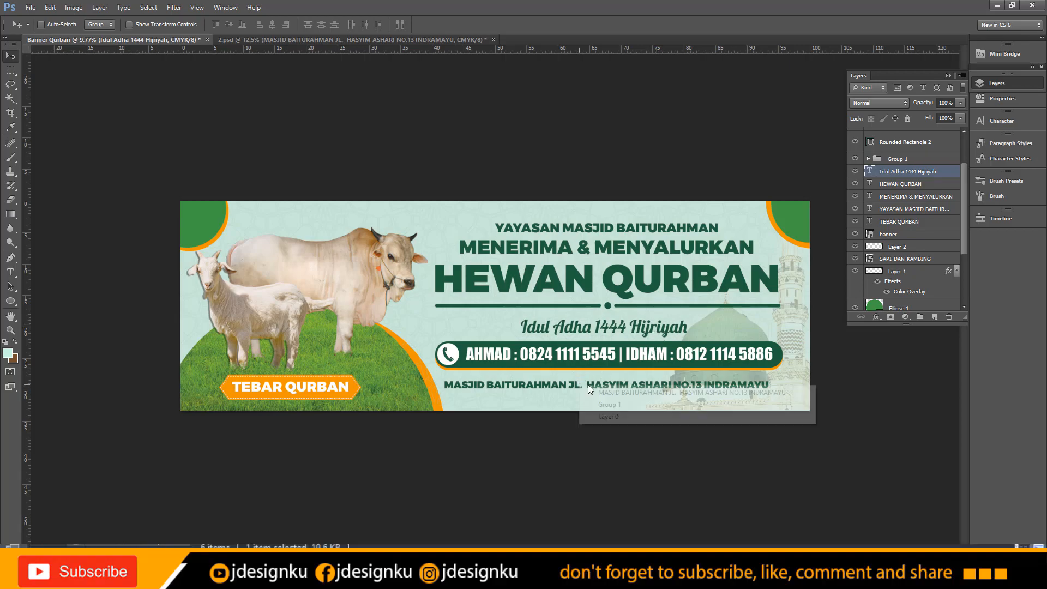
left_click(624, 392)
key("ctrl+t")
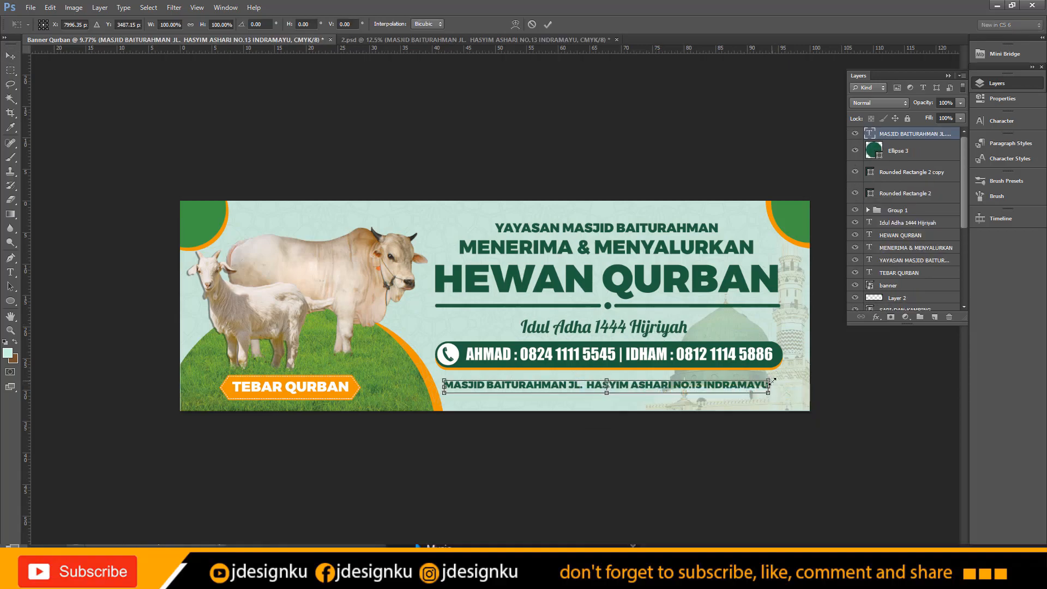
left_click_drag(773, 381, 785, 377)
key("Return")
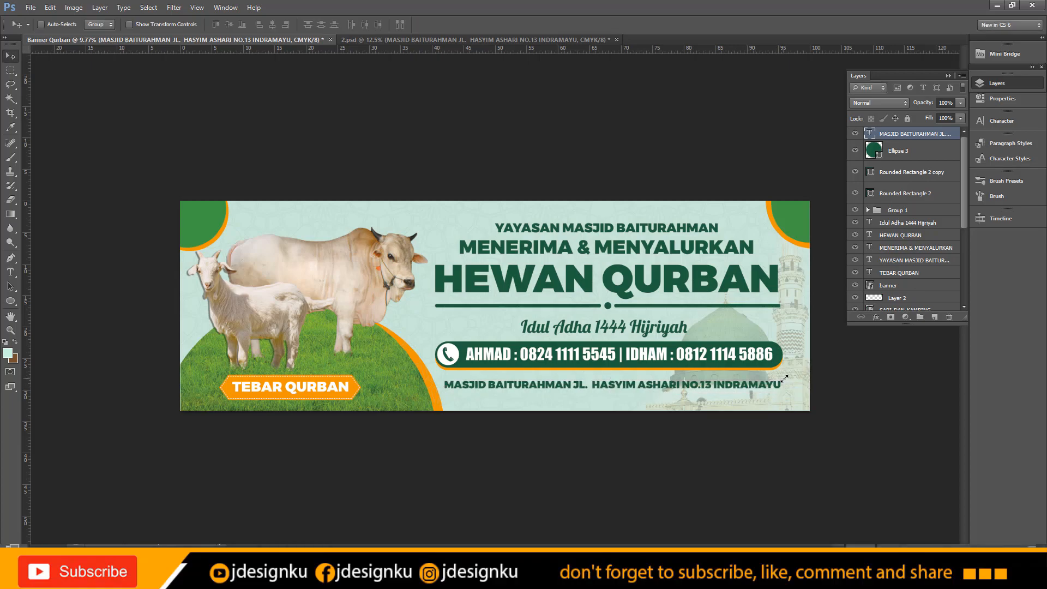
Step: Align the "YAYASAN MASJID BAITURAHMAN" line by horizontal centres with the address line
right_click(739, 391)
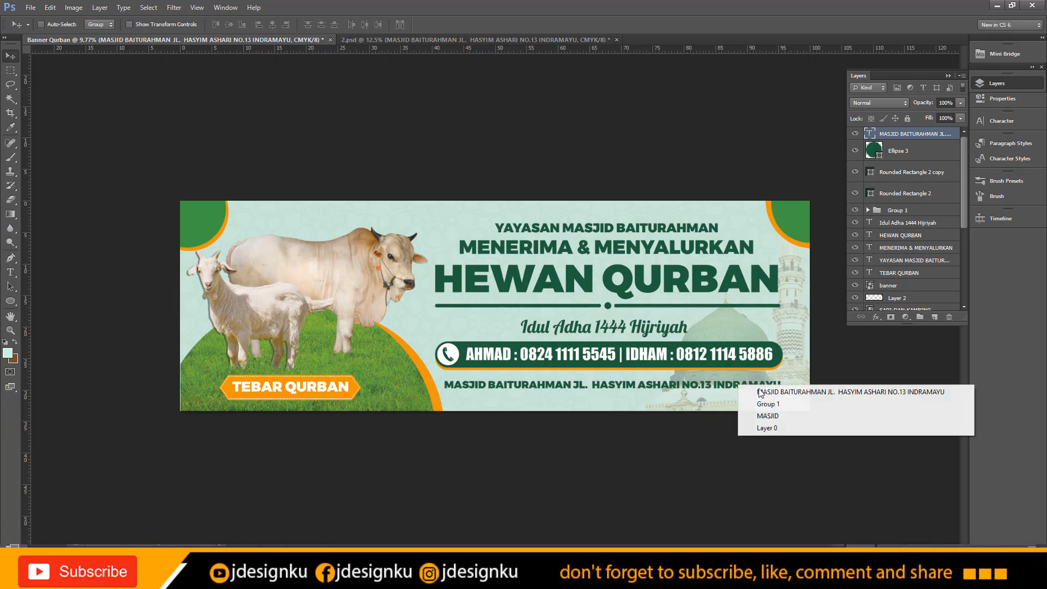
right_click(679, 222)
right_click(653, 223)
left_click(679, 243, "shift")
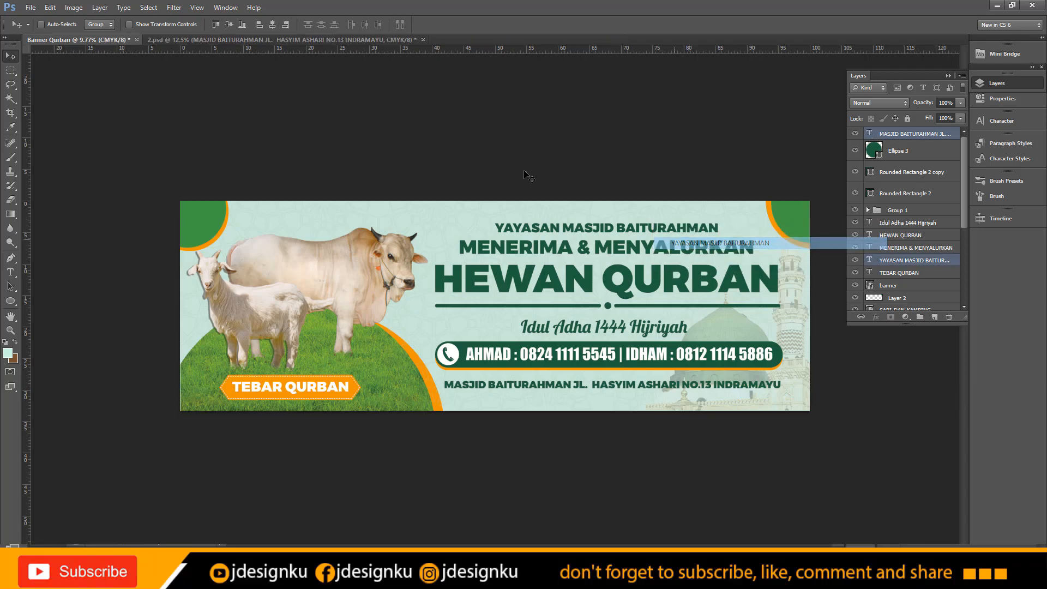
left_click(275, 27)
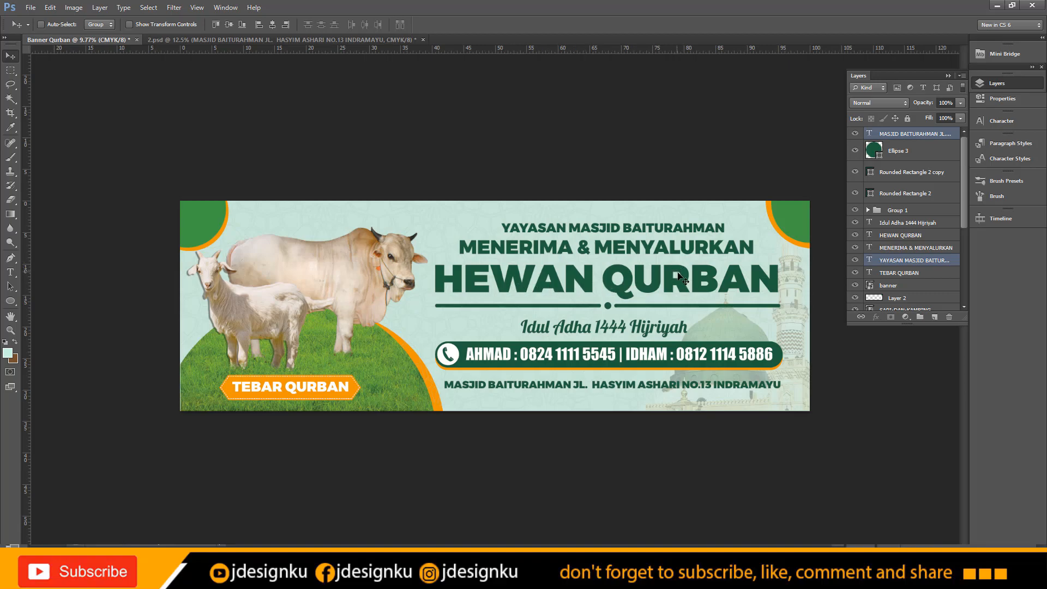
Step: Add a Gradient Overlay layer style to the "HEWAN QURBAN" heading
right_click(689, 276)
left_click(709, 293)
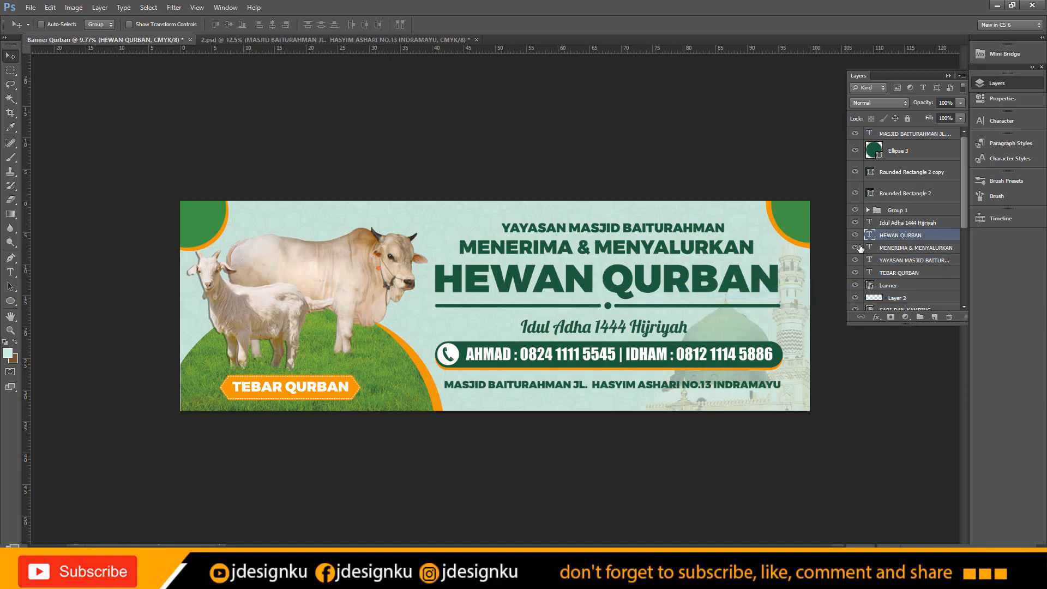
right_click(738, 272)
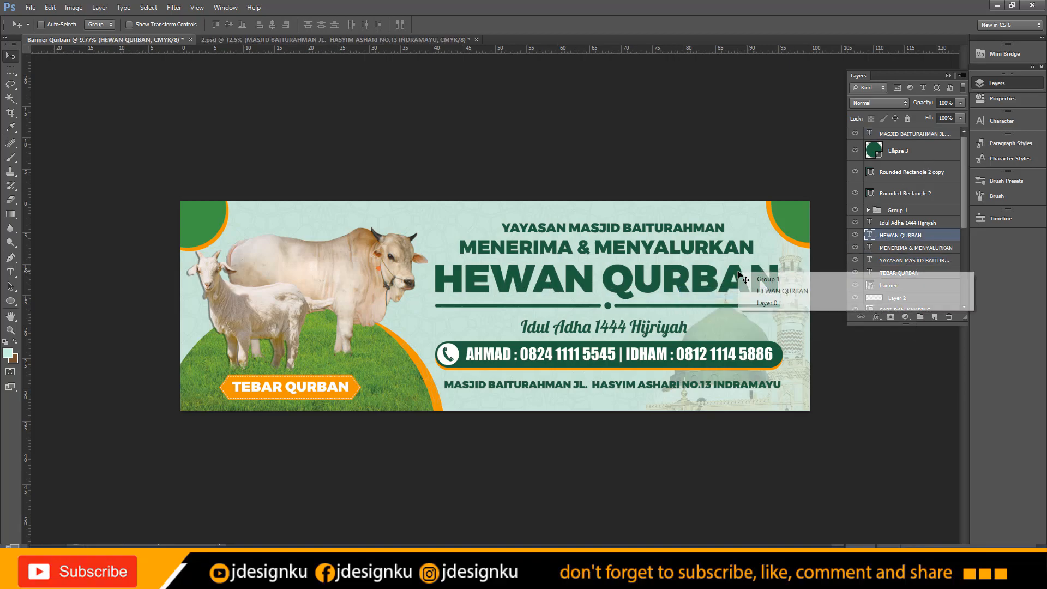
left_click(778, 290)
right_click(925, 236)
left_click(852, 173)
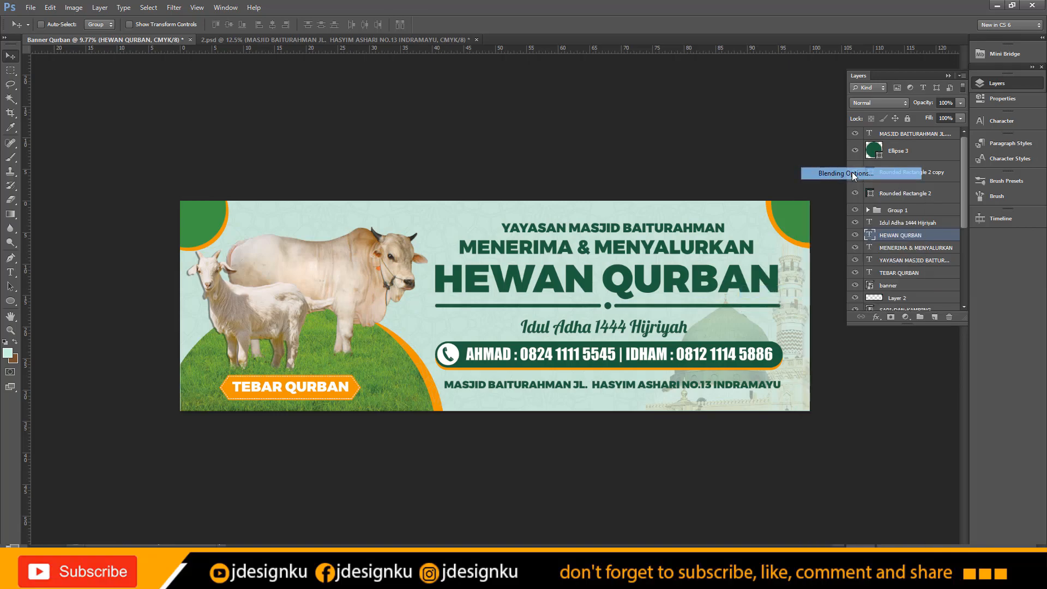
left_click_drag(703, 218, 826, 75)
left_click(753, 218)
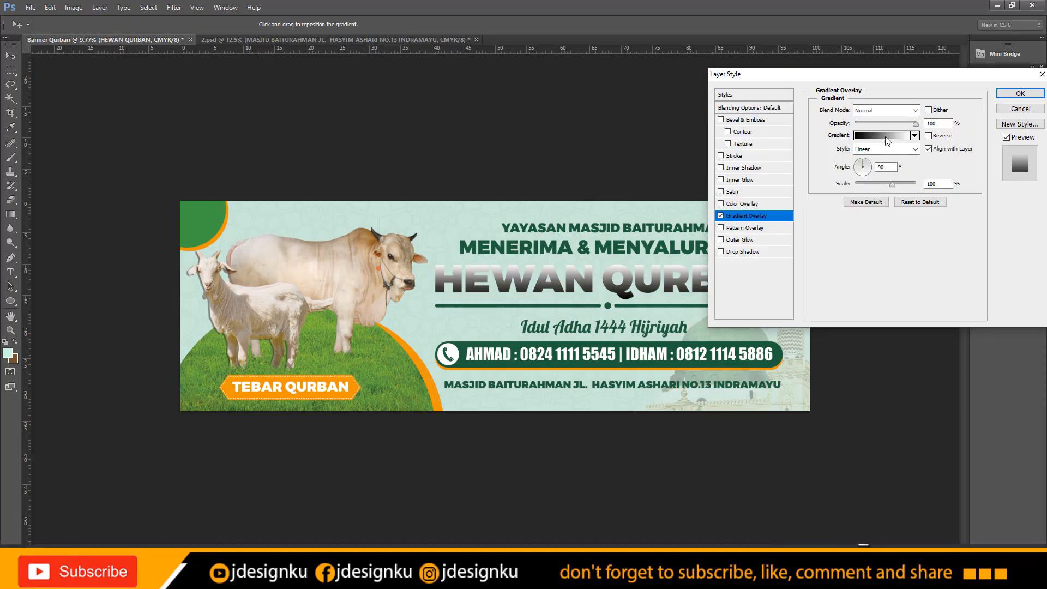
Step: Set the left colour stop of the heading's gradient to a dark green with hue 157
left_click(861, 138)
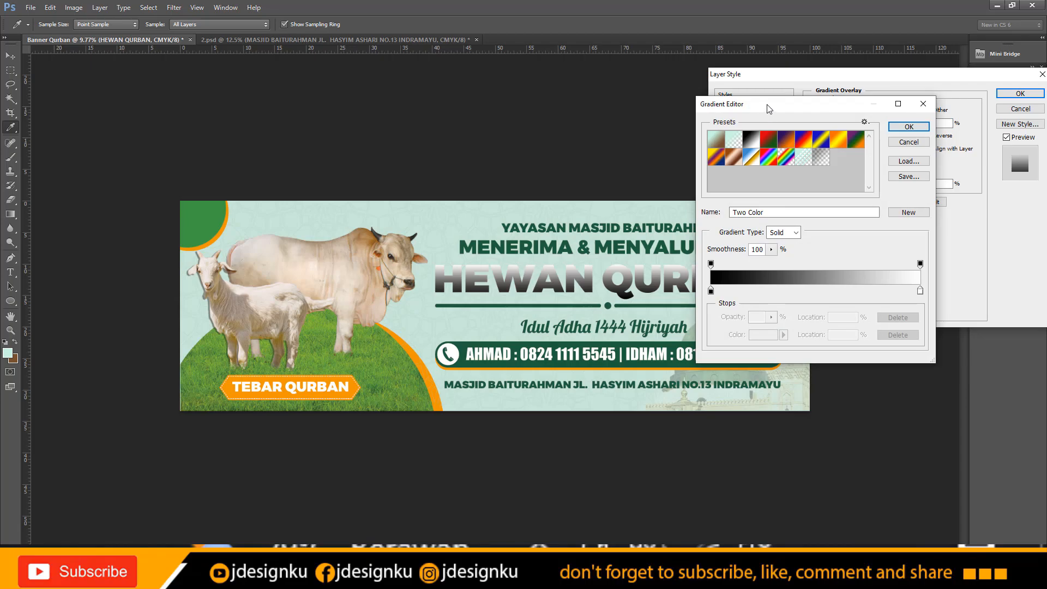
left_click_drag(766, 104, 786, 93)
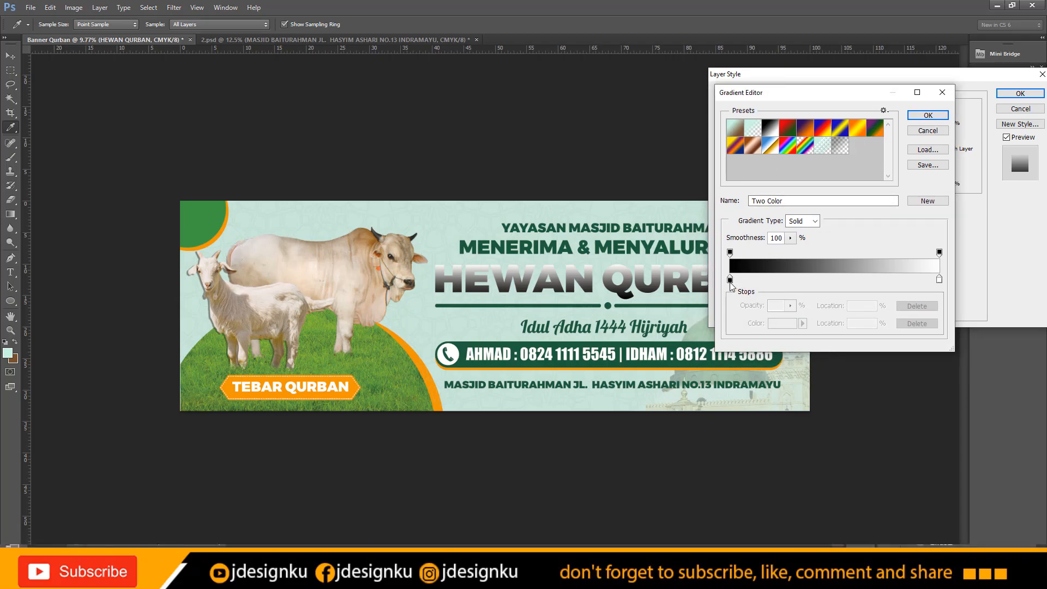
double_click(730, 279)
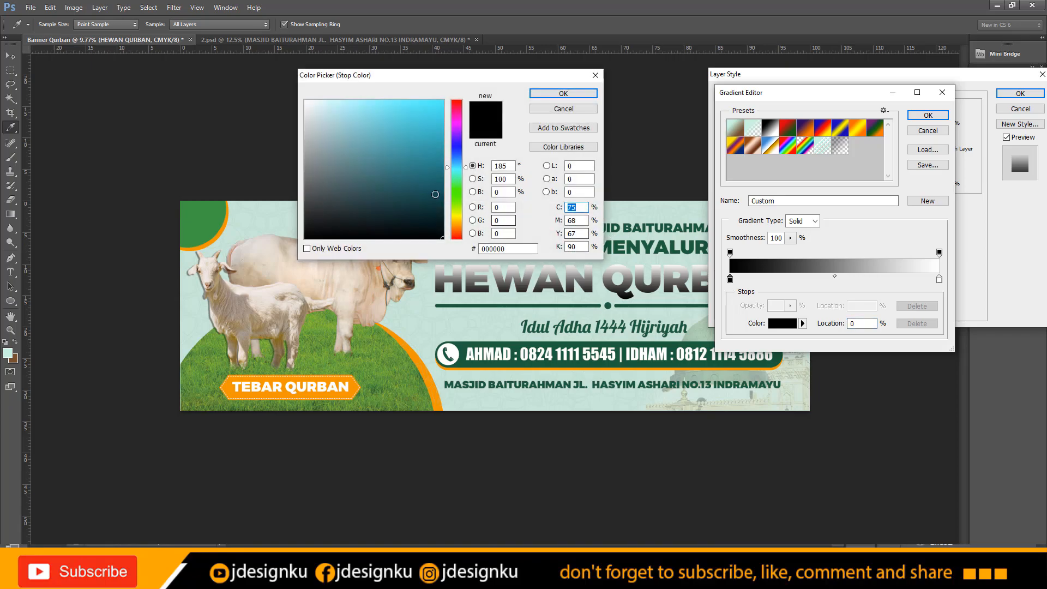
left_click(432, 184)
left_click(422, 225)
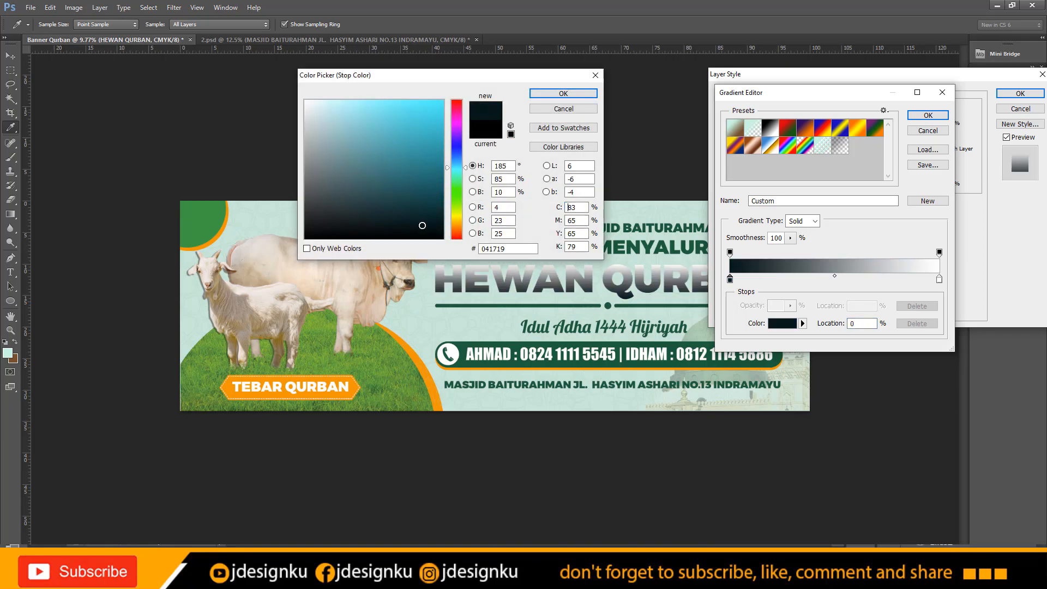
left_click(458, 201)
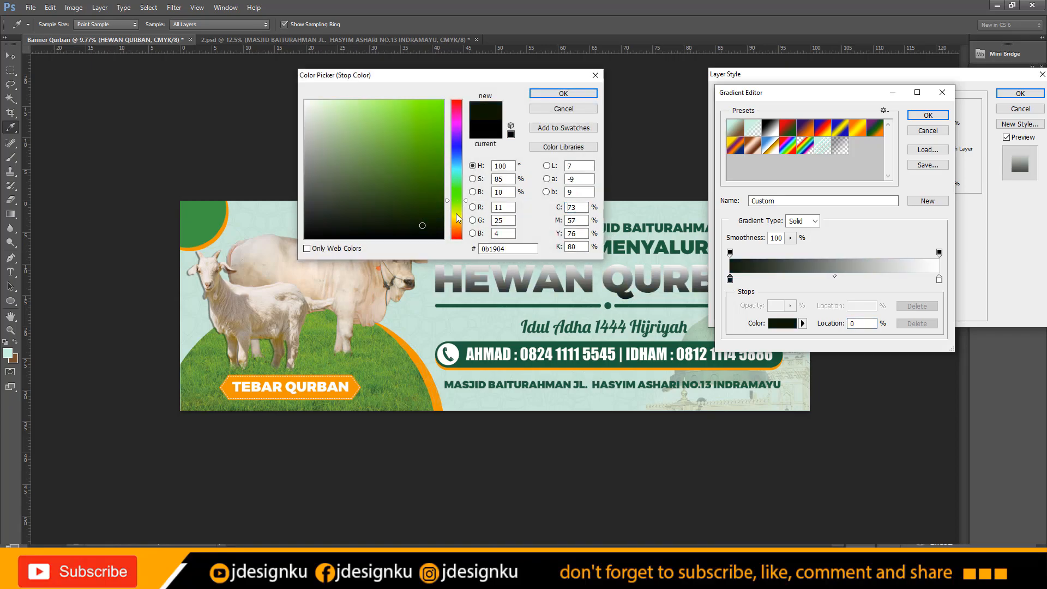
left_click(460, 218)
left_click(461, 181)
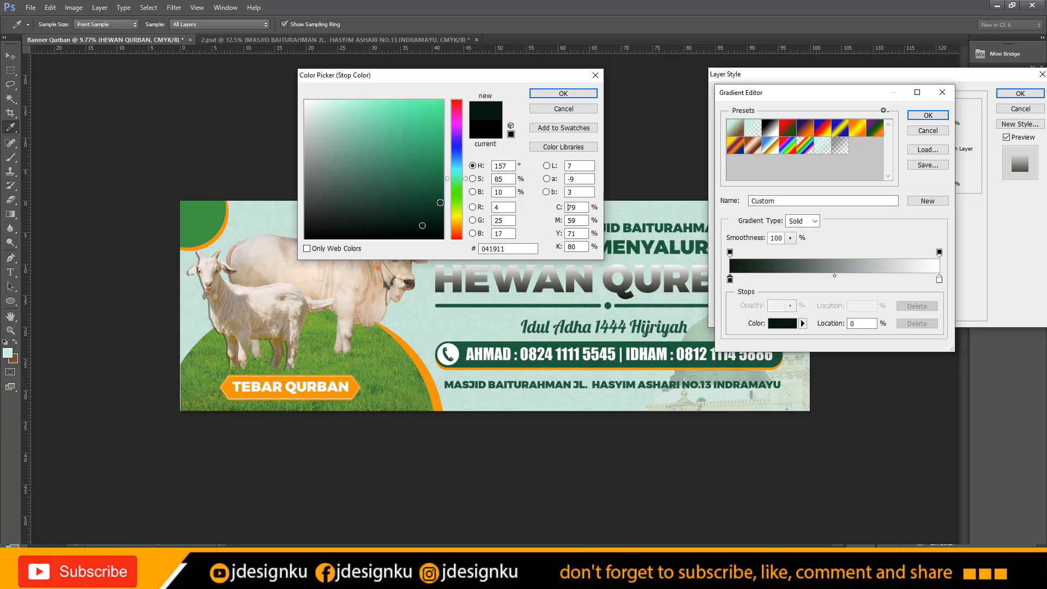
left_click(437, 205)
left_click(563, 93)
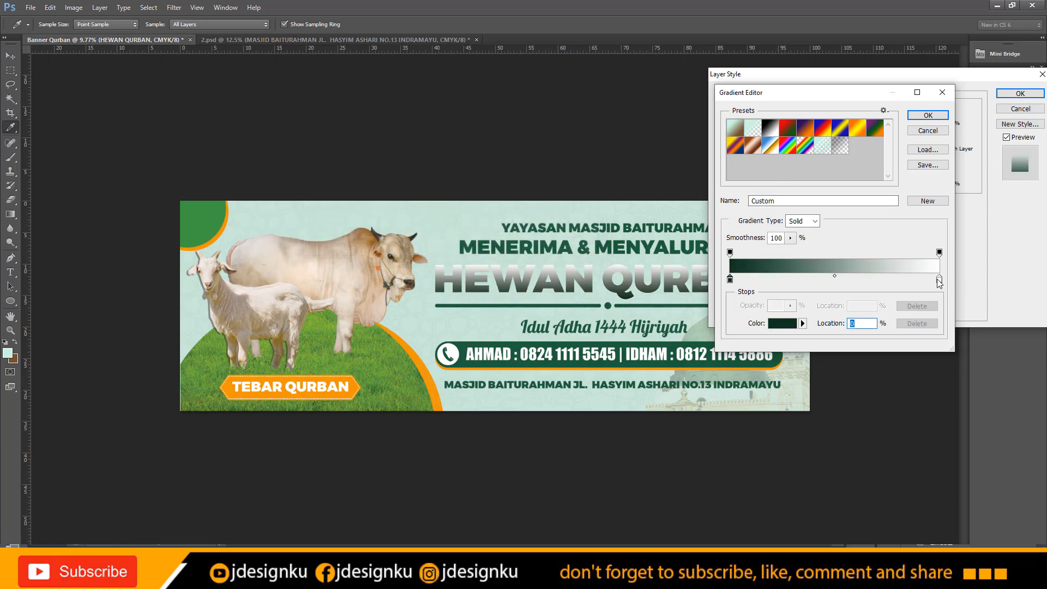
Step: Set the right colour stop of the heading's gradient to a mid green with hue 103 and apply the layer style
double_click(939, 279)
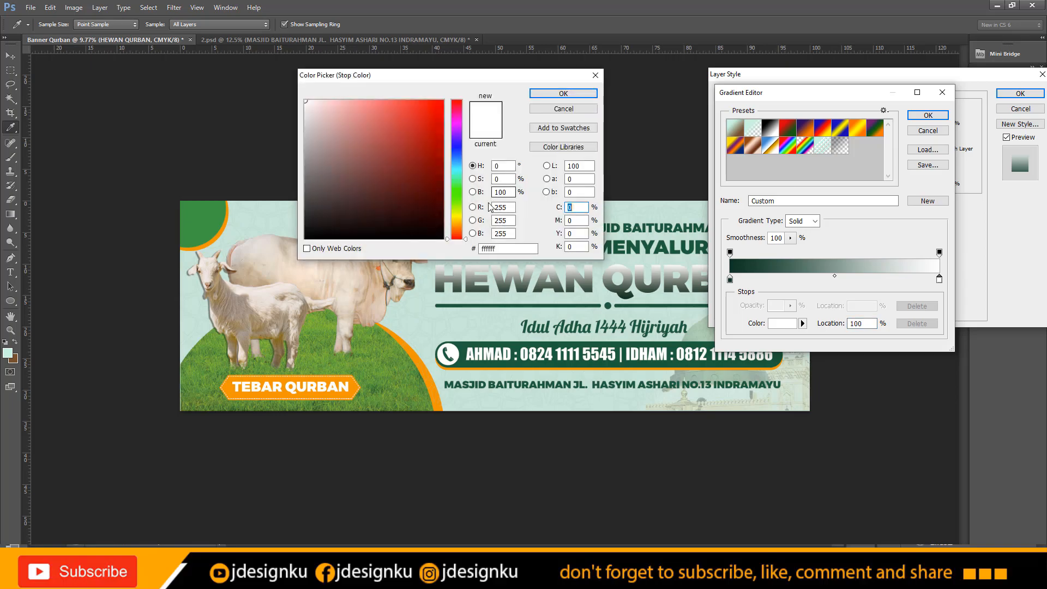
left_click(460, 200)
left_click(431, 185)
left_click_drag(431, 186, 431, 161)
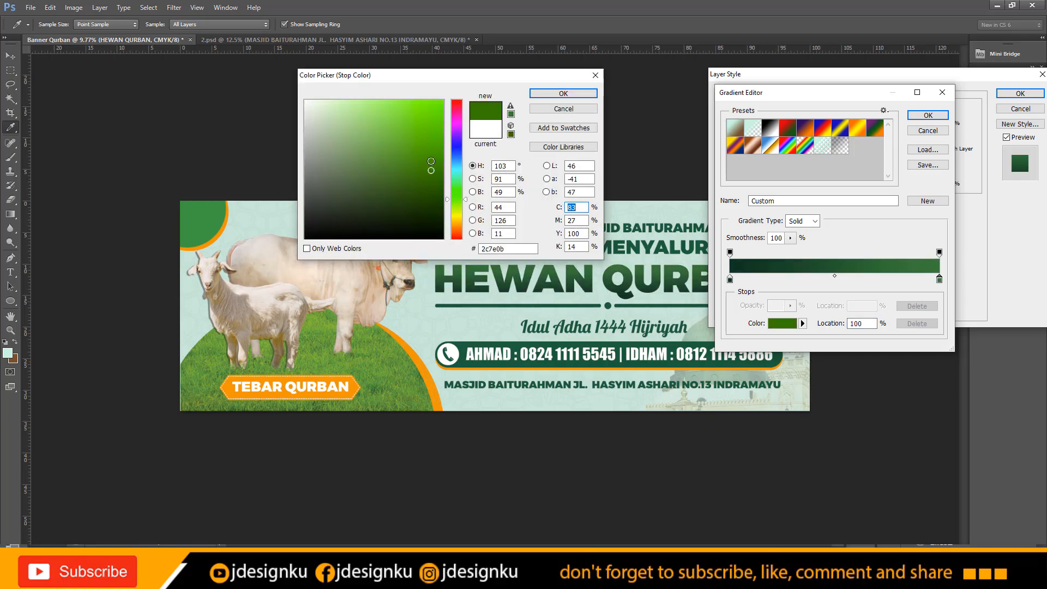
left_click(563, 94)
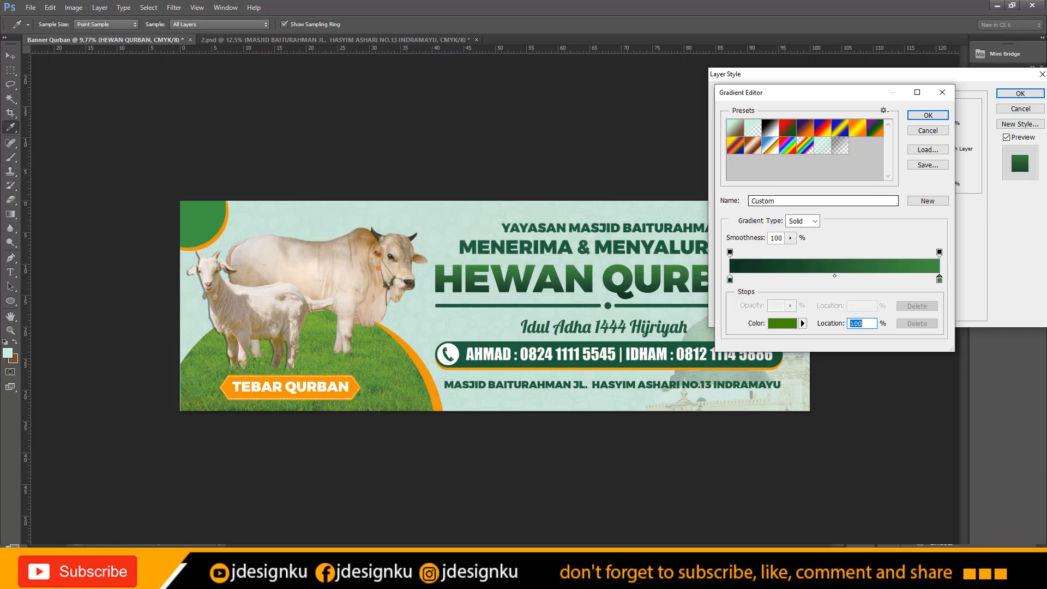
left_click(927, 116)
left_click(1020, 93)
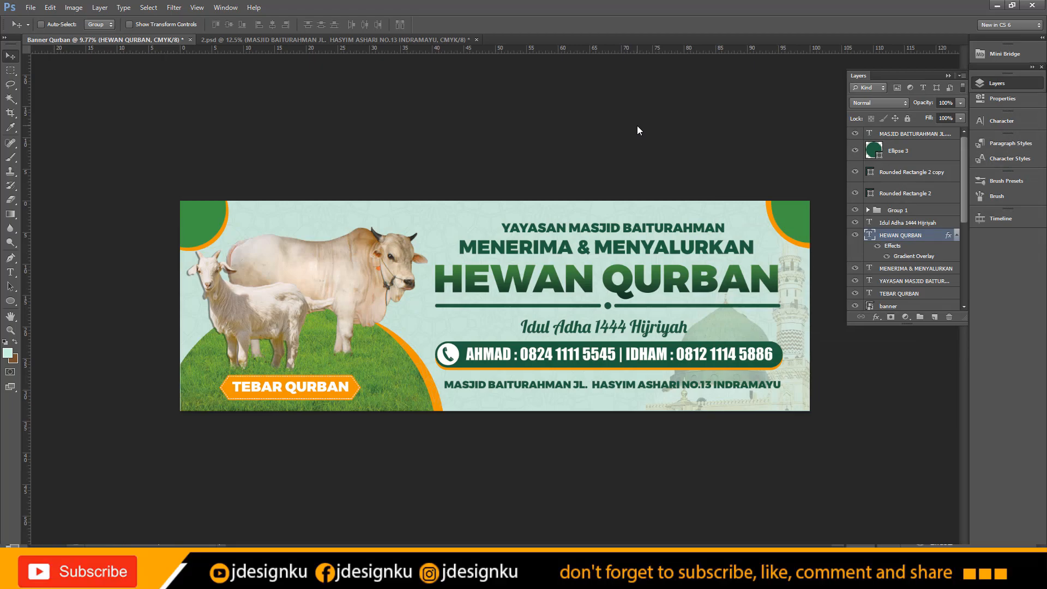
Step: Group the divider's two line shapes and its centre dot: Rounded Rectangle 2, Rounded Rectangle 2 copy and Ellipse 3
scroll(882, 207, "down", 3)
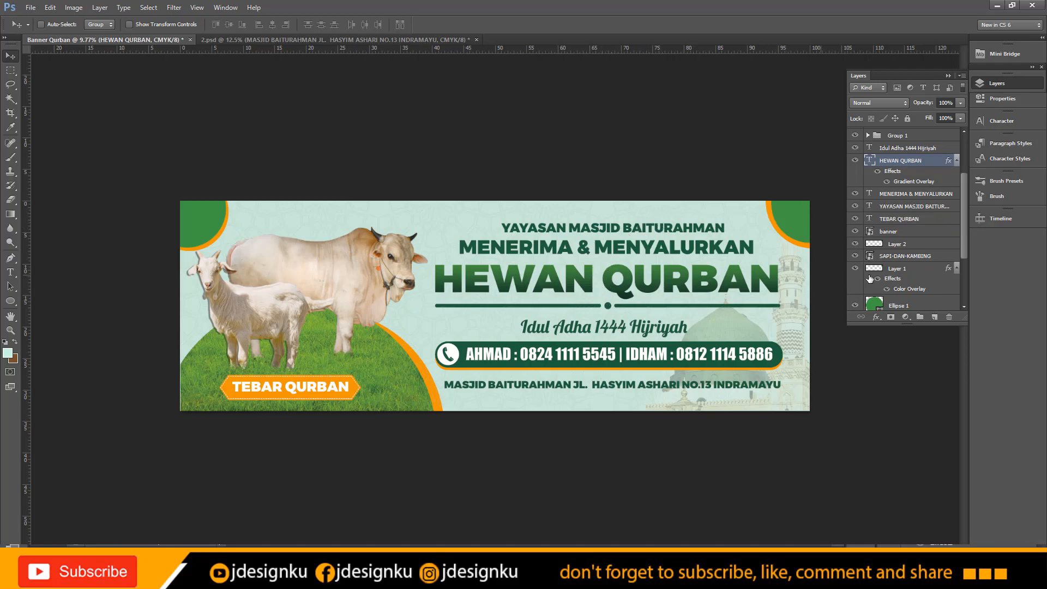
scroll(906, 260, "down", 2)
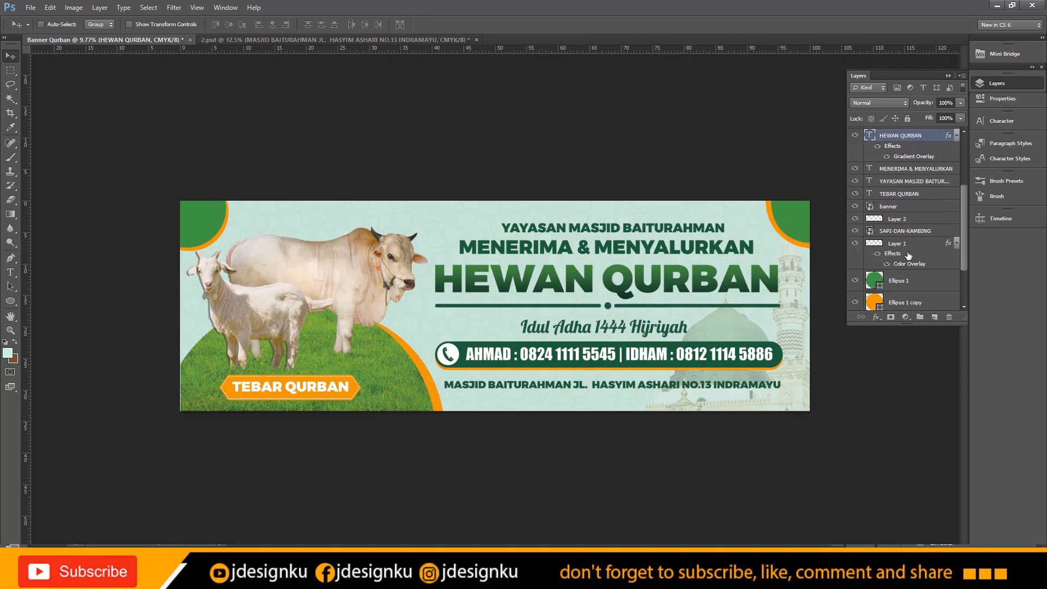
right_click(770, 307)
left_click(854, 314)
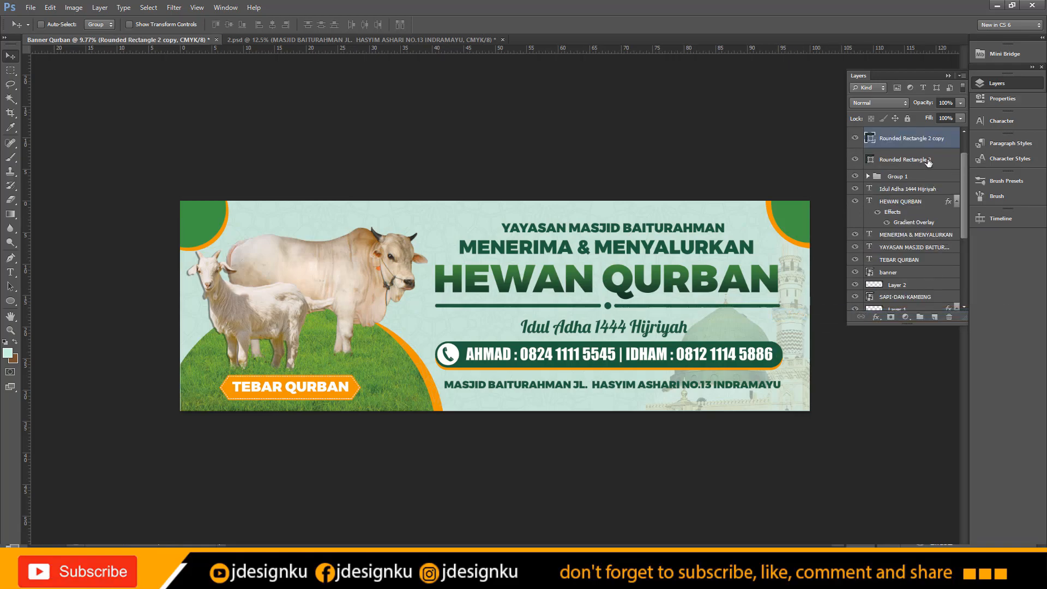
scroll(929, 163, "up", 2)
left_click(911, 175, "shift")
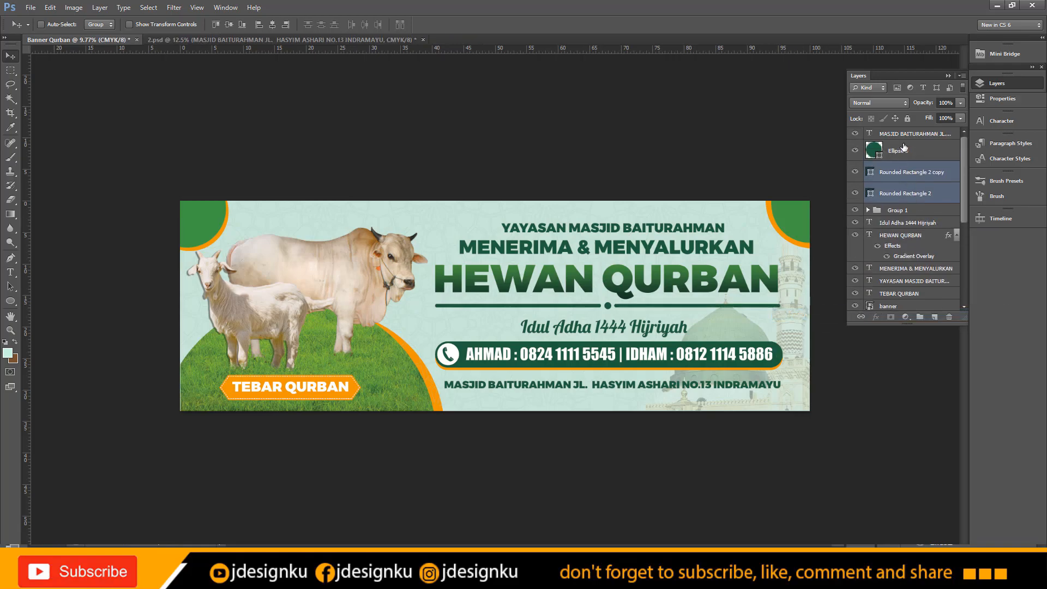
left_click(903, 150, "shift")
key("ctrl+g")
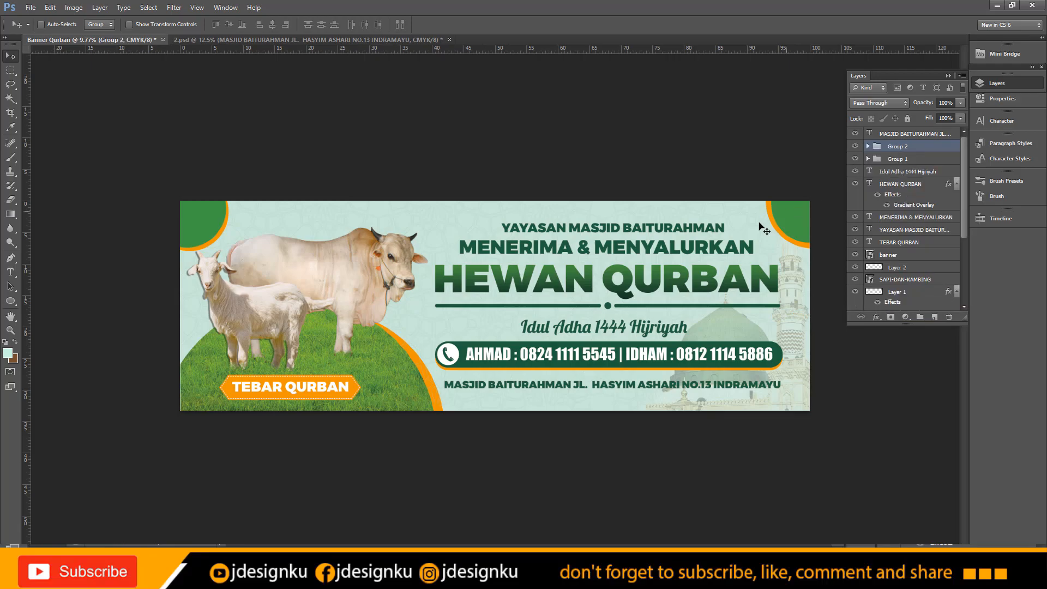
Step: Select the "YAYASAN MASJID BAITURAHMAN", "MENERIMA & MENYALURKAN" and "HEWAN QURBAN" lines together, and check Group 1 and Group 2 by toggling their visibility
right_click(704, 229)
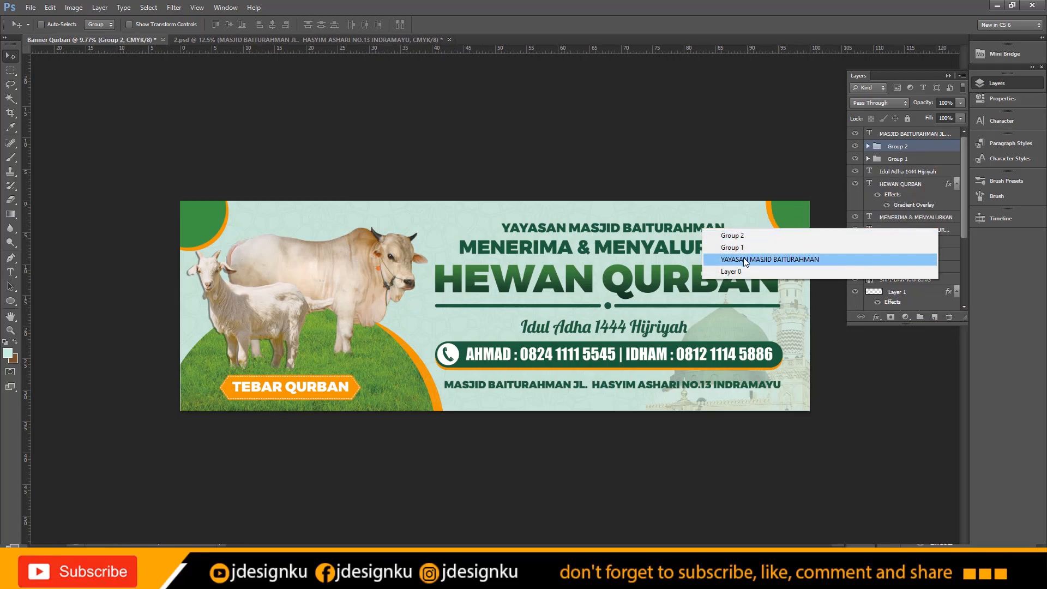
left_click(745, 259)
right_click(738, 248)
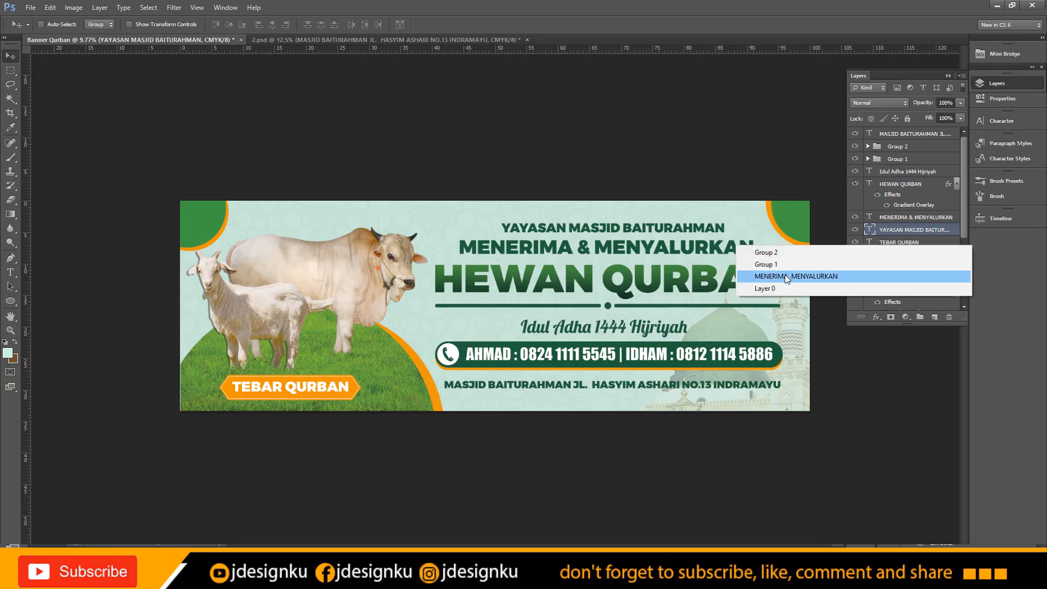
left_click(786, 275, "shift")
right_click(761, 279)
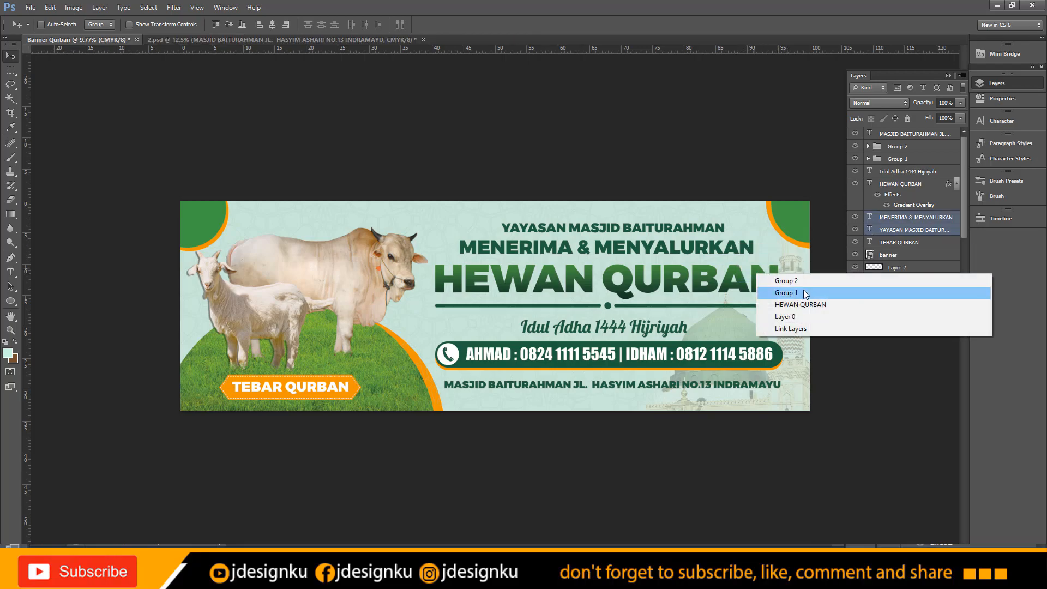
left_click(785, 304, "shift")
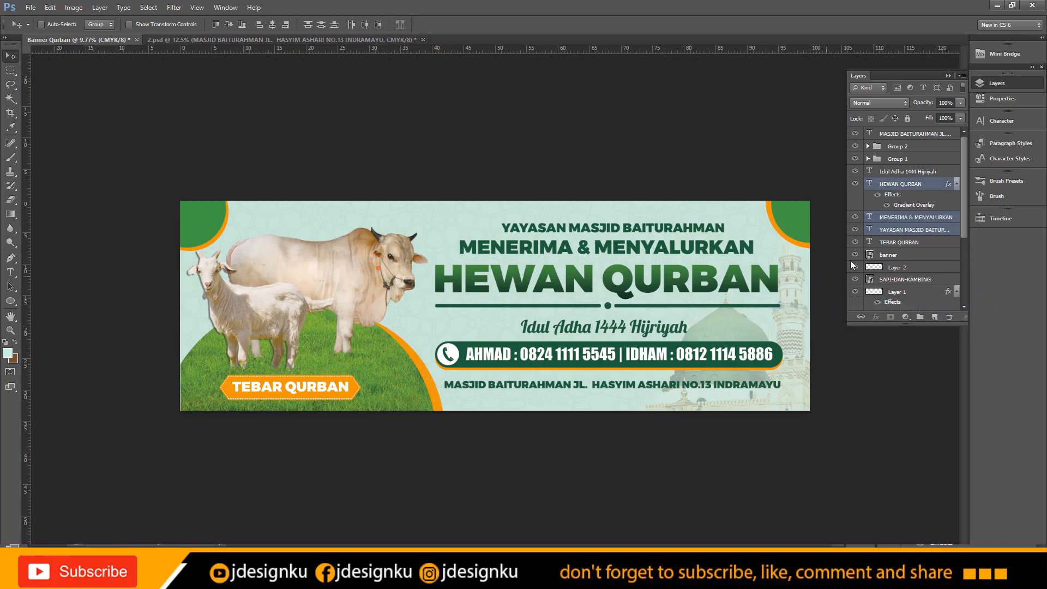
left_click(856, 158)
left_click(856, 159)
left_click(855, 146)
left_click(856, 146)
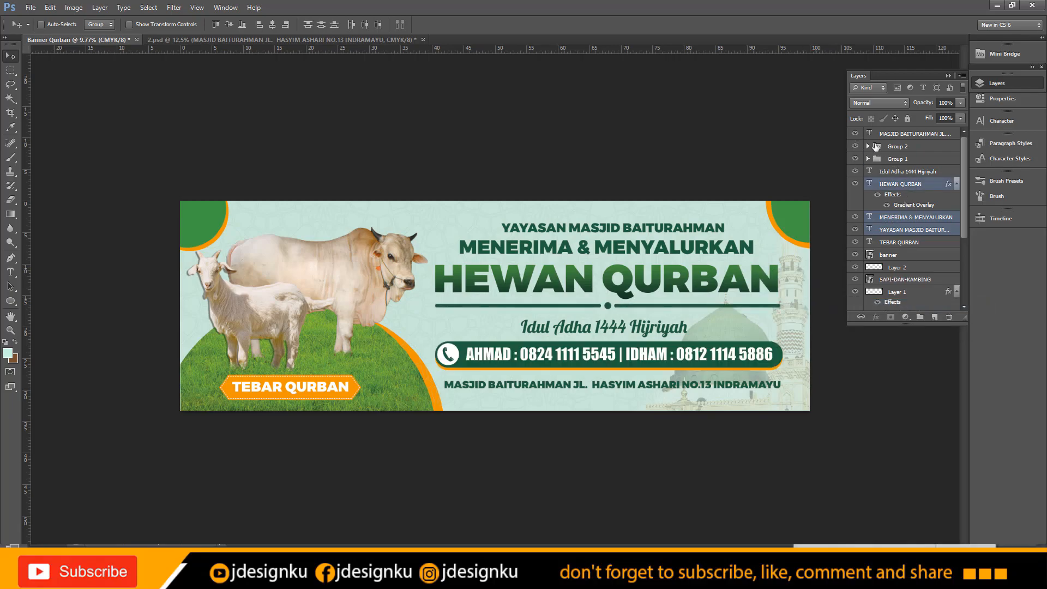
Step: Add the divider, Idul Adha line, contact bar and address line to the selection, align everything by horizontal centres and shift it slightly right and down
left_click(876, 146, "ctrl")
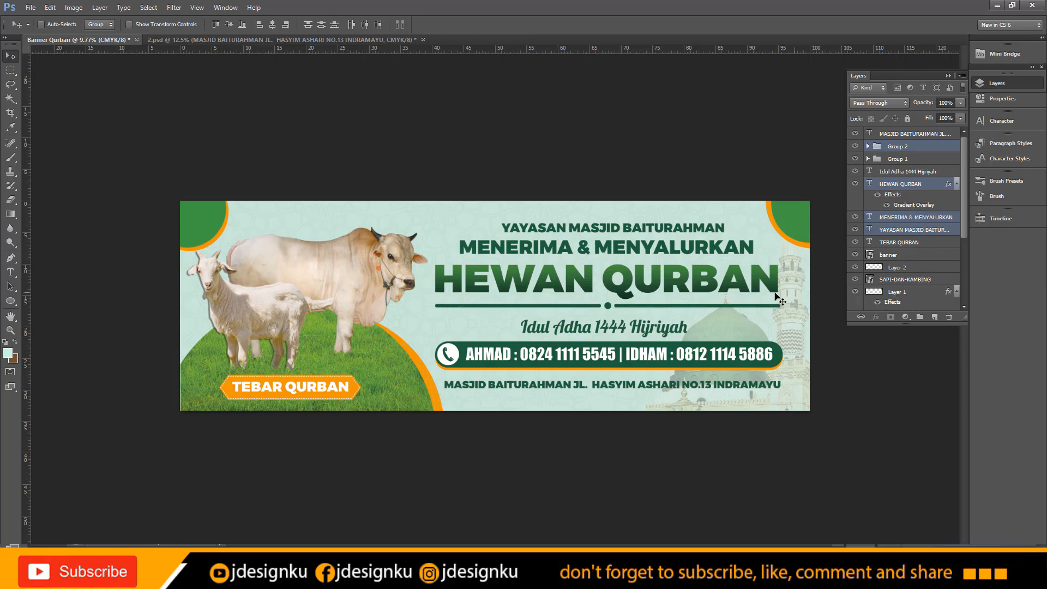
right_click(659, 330)
left_click(715, 360)
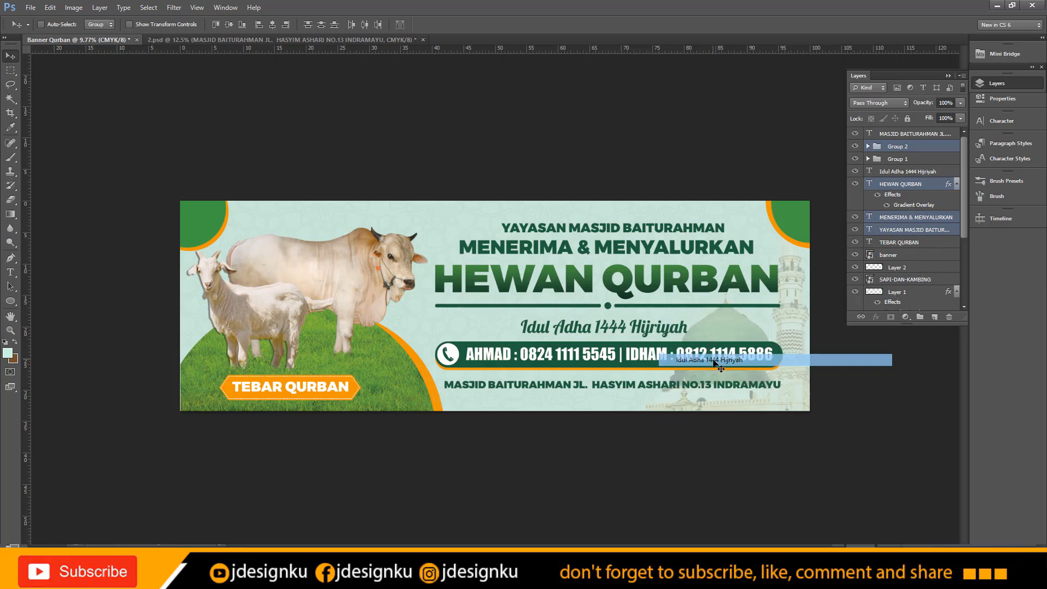
left_click(906, 161, "ctrl")
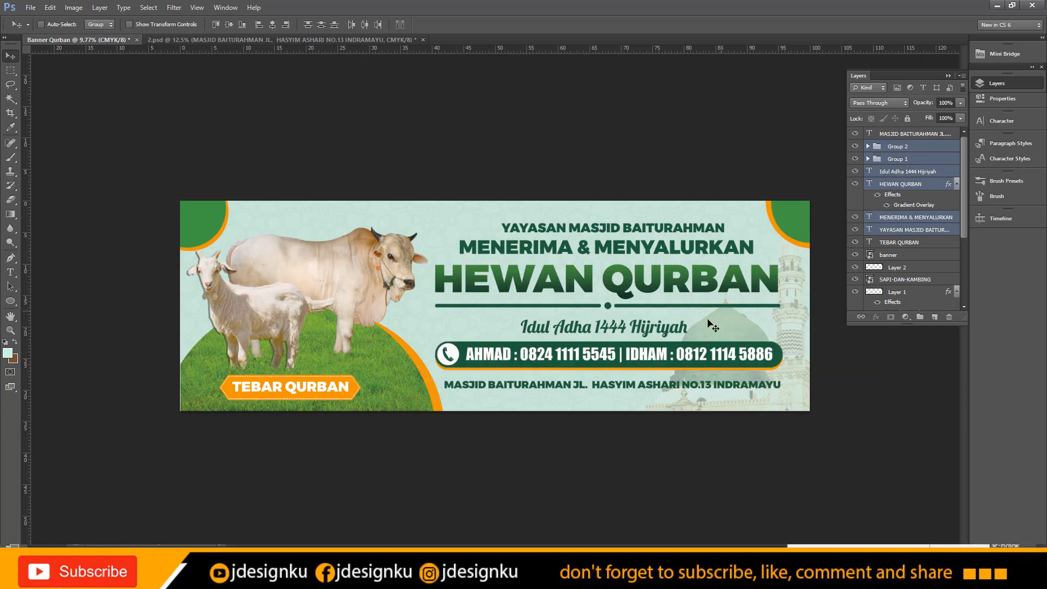
right_click(701, 385)
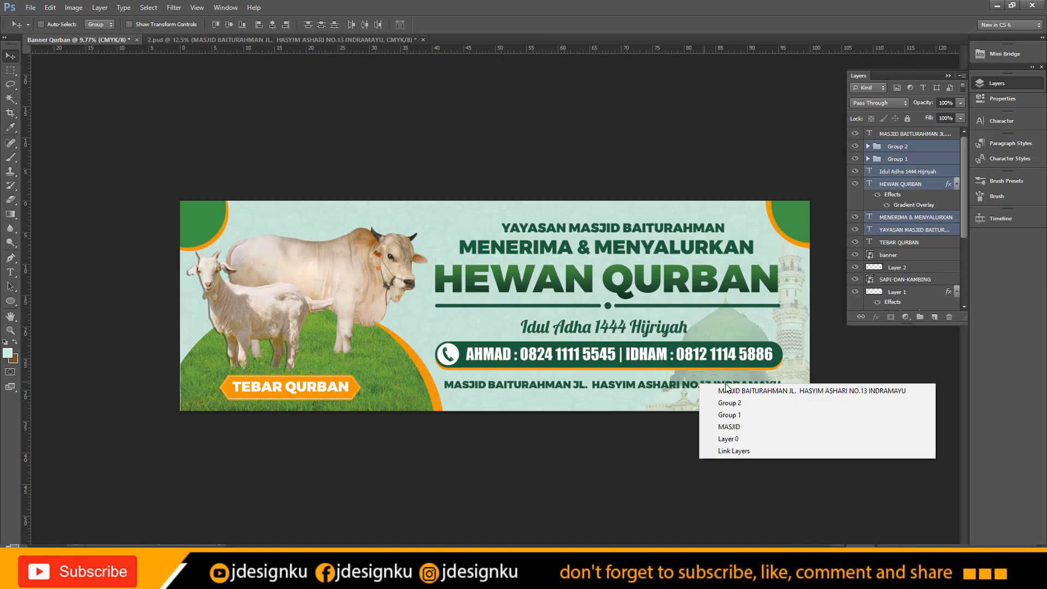
left_click(749, 393)
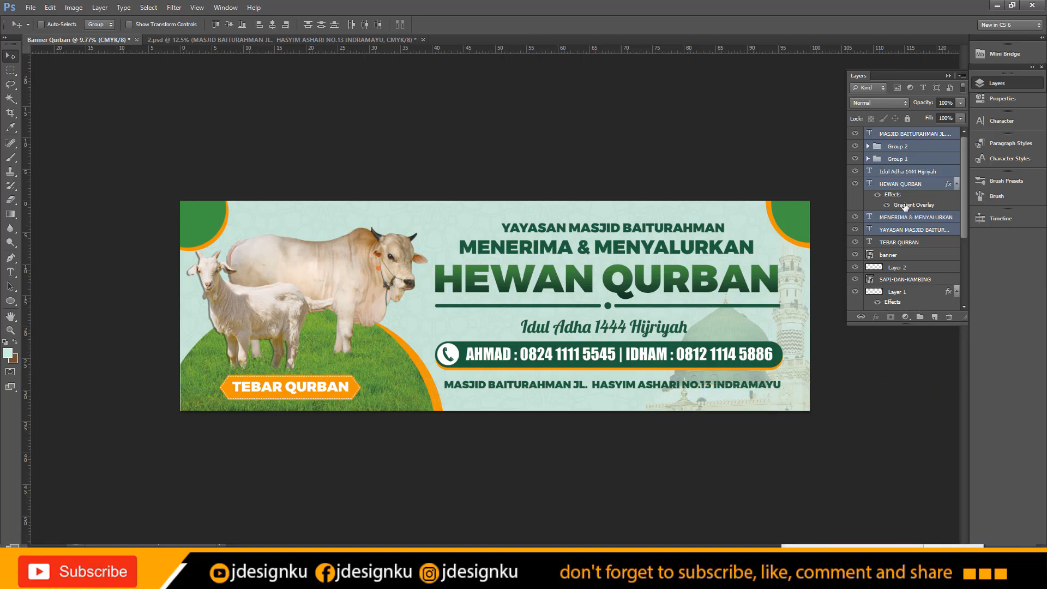
left_click(273, 24)
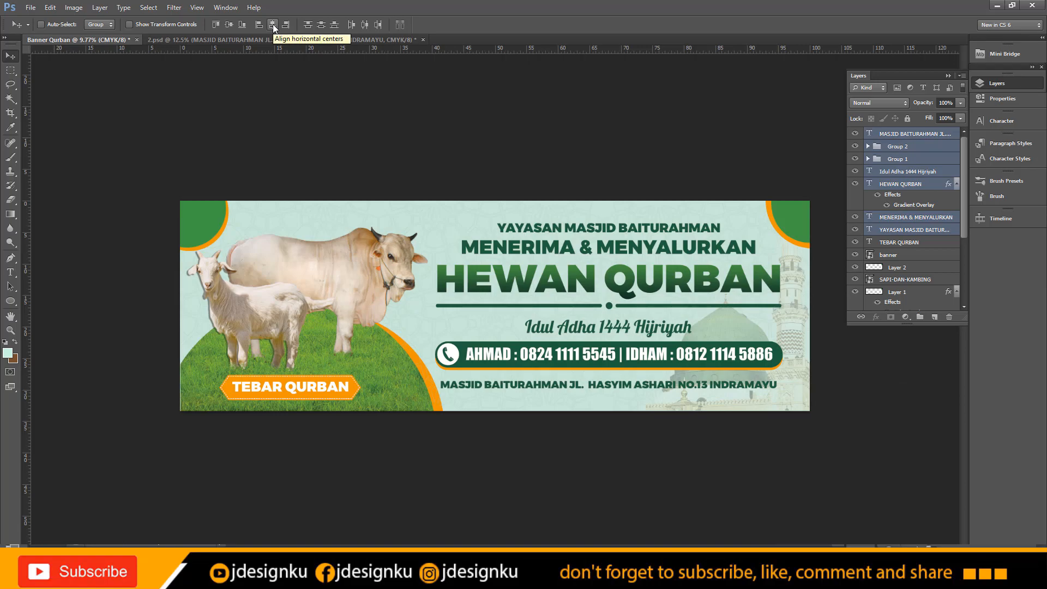
left_click(272, 24)
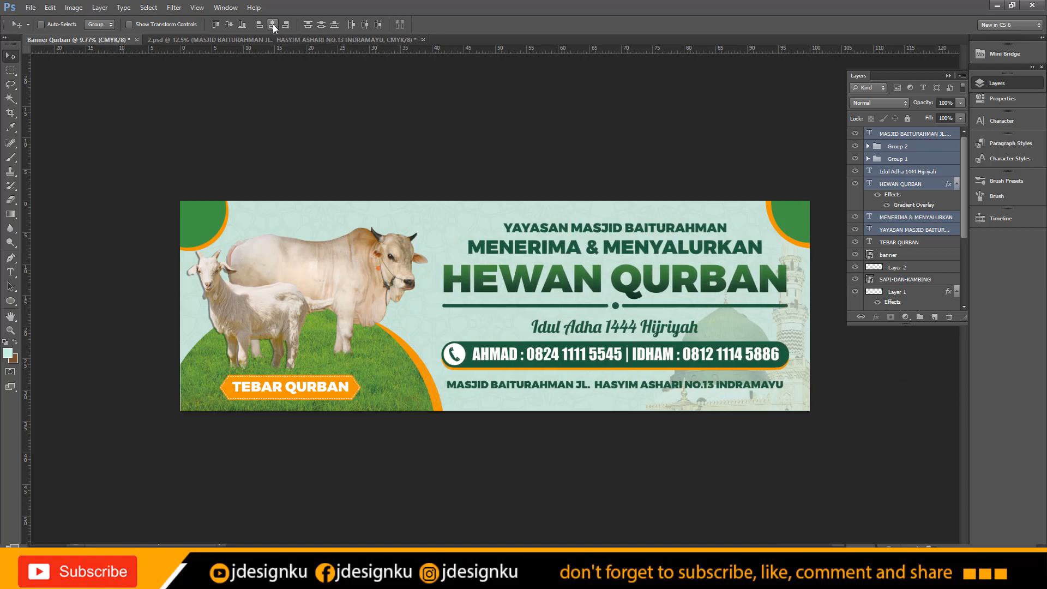
left_click(272, 24)
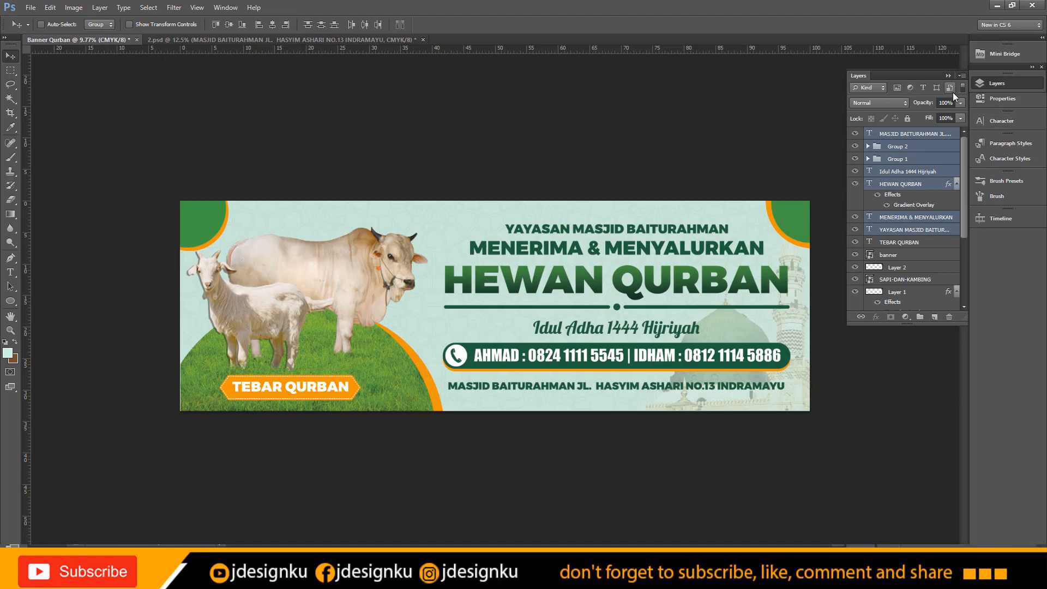
left_click(950, 76)
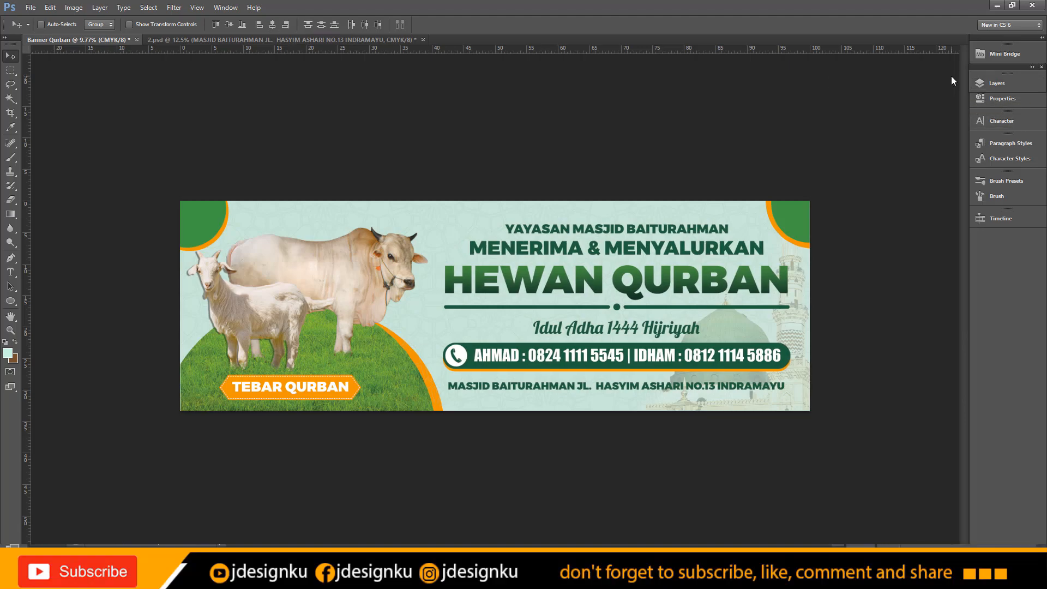